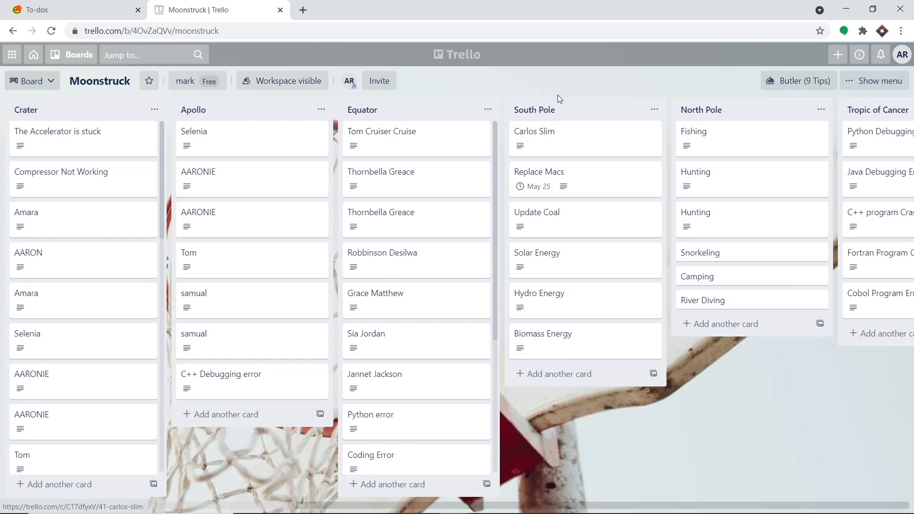
Step: Add a card titled "Update Windows Vista" to the South Pole list on the Moonstruck board
{"action": "left_click", "coordinate": [549, 379]}
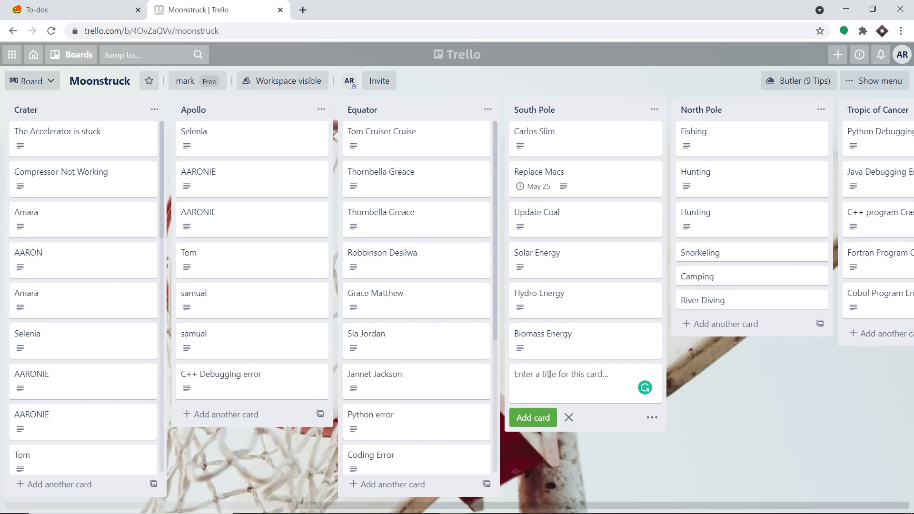
{"action": "type", "text": "Uo"}
{"action": "type", "text": "pdate W"}
{"action": "type", "text": "indows V"}
{"action": "type", "text": "ista"}
{"action": "left_click", "coordinate": [537, 417]}
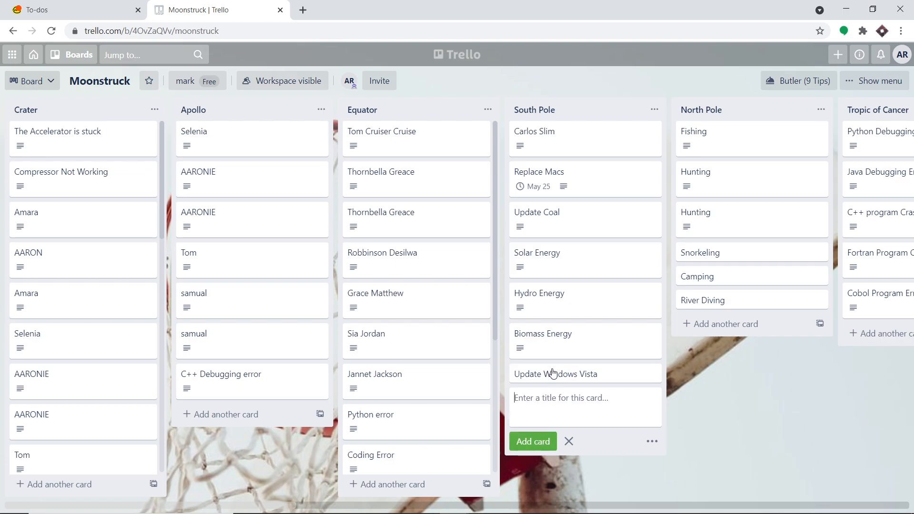
Step: Open the Update Windows Vista card and enter the description "Update to windows 10 because Windows 10 is faster"
{"action": "left_click", "coordinate": [552, 374]}
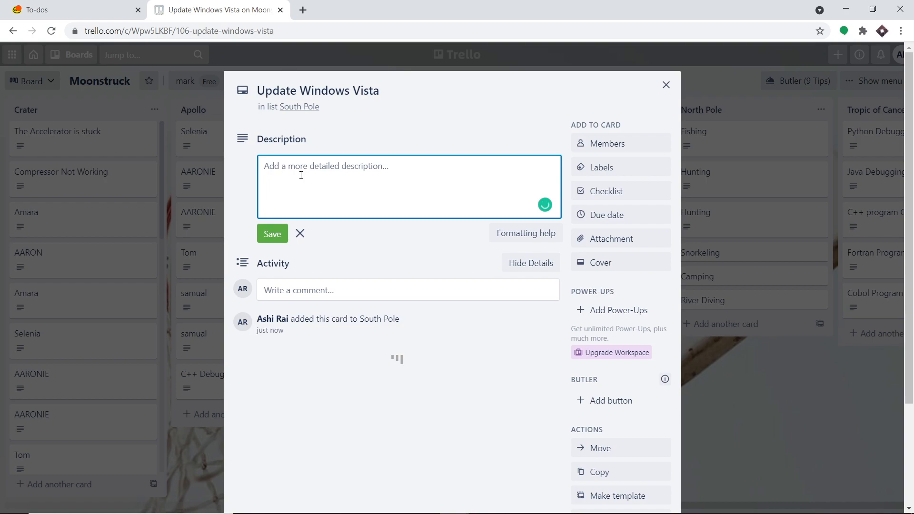
{"action": "type", "text": "Update "}
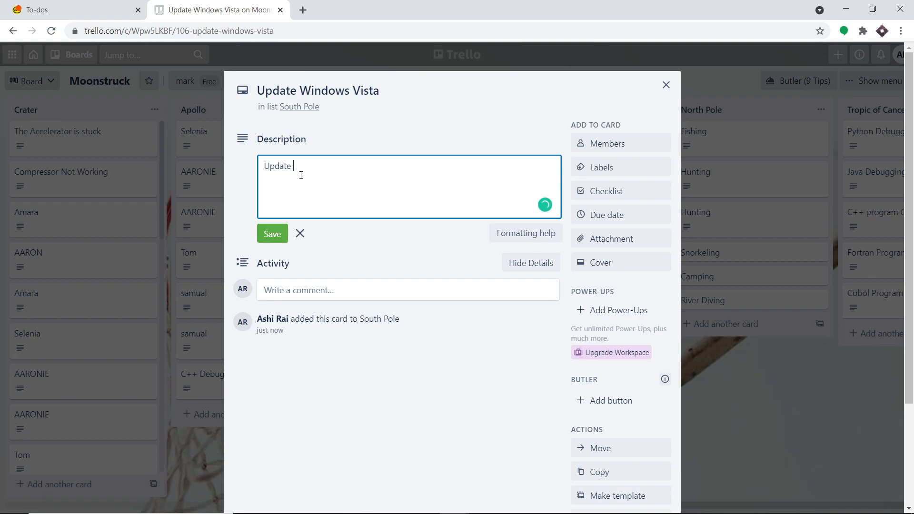
{"action": "type", "text": "to windows 10 ."}
{"action": "key", "text": "BackSpace"}
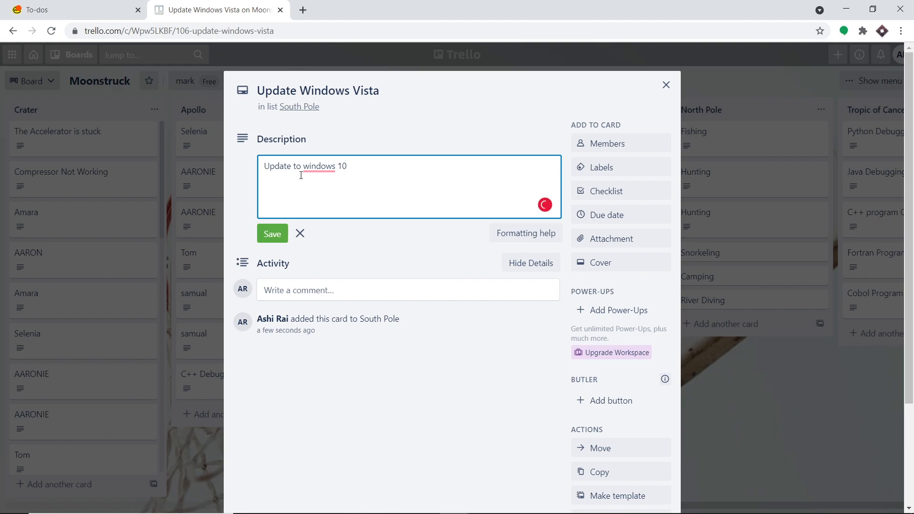
{"action": "type", "text": "because Windows 10 is faster"}
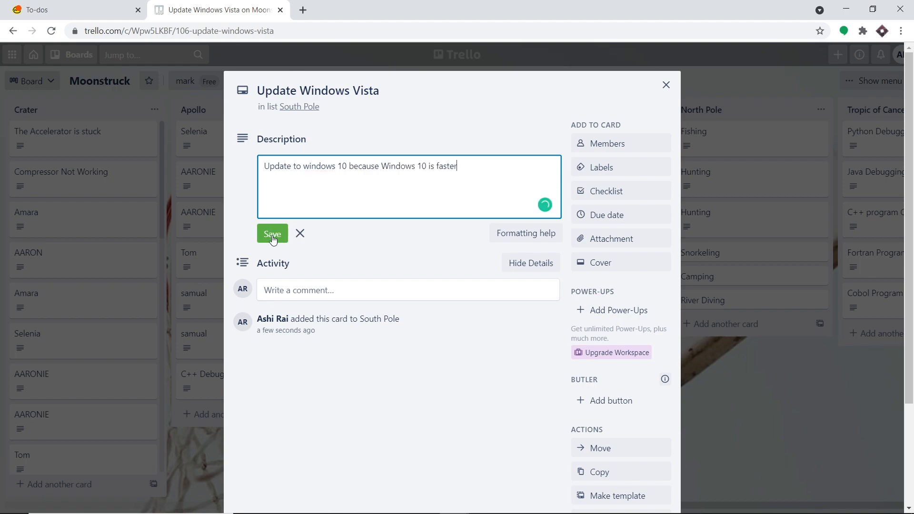
Step: Set the card's due date to 05/27/2021, then save its description and close the card
{"action": "left_click", "coordinate": [613, 216]}
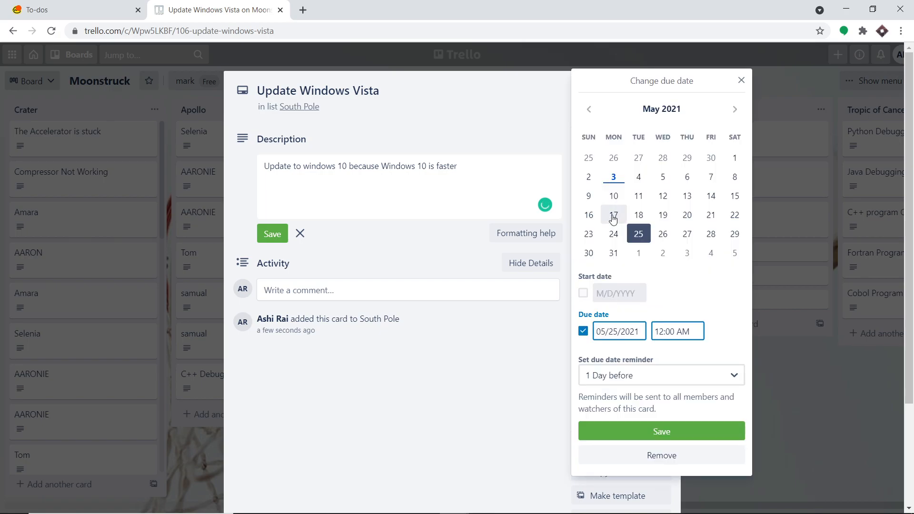
{"action": "left_click", "coordinate": [688, 238]}
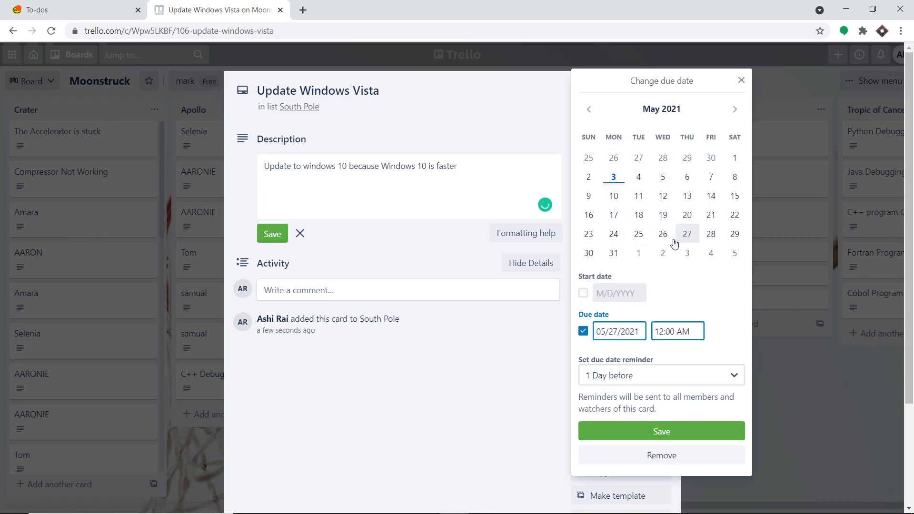
{"action": "left_click", "coordinate": [648, 433]}
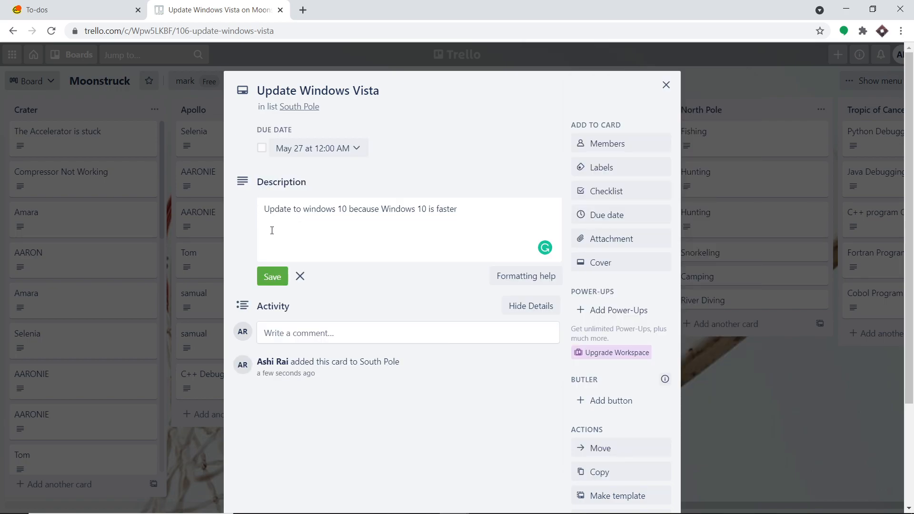
{"action": "left_click", "coordinate": [277, 278]}
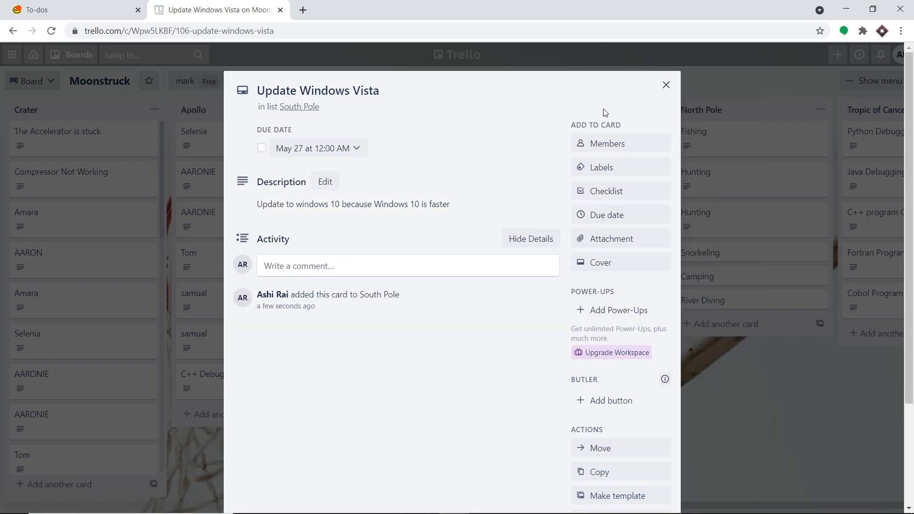
{"action": "left_click", "coordinate": [666, 85]}
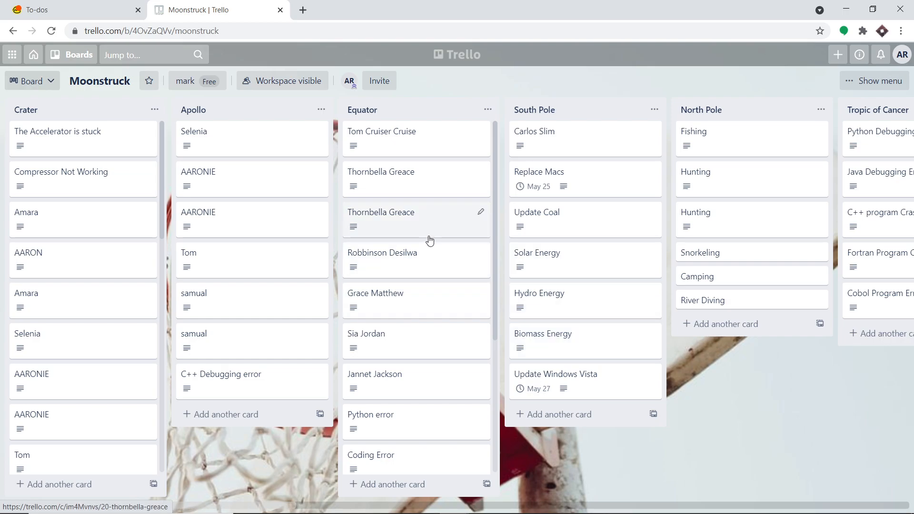
Step: Switch to the Basecamp To-dos page and reload it to check for a list matching the new Trello card
{"action": "left_click", "coordinate": [67, 6]}
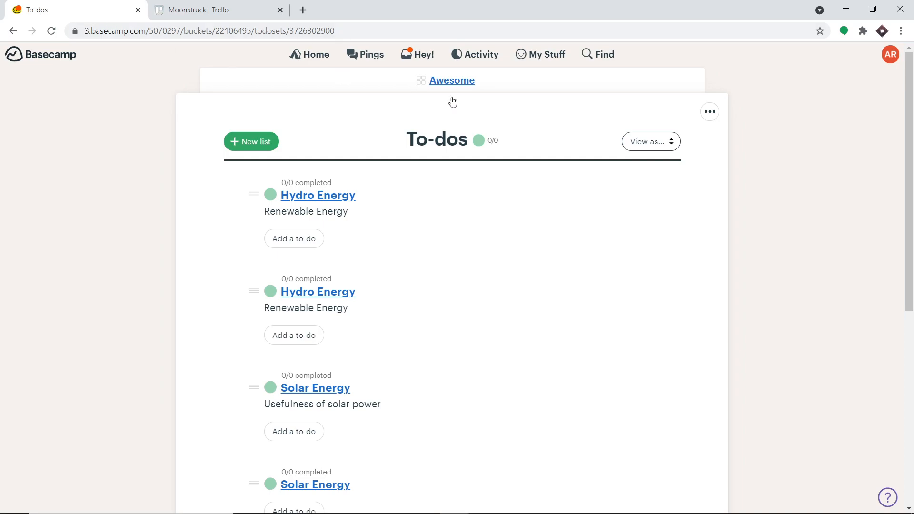
{"action": "left_click", "coordinate": [52, 31]}
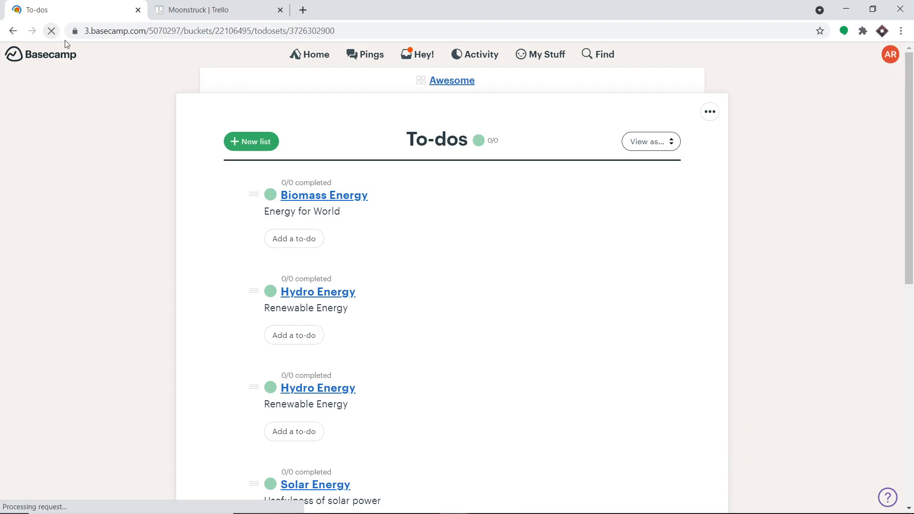
{"action": "scroll", "coordinate": [302, 123], "scroll_direction": "down", "scroll_amount": 6}
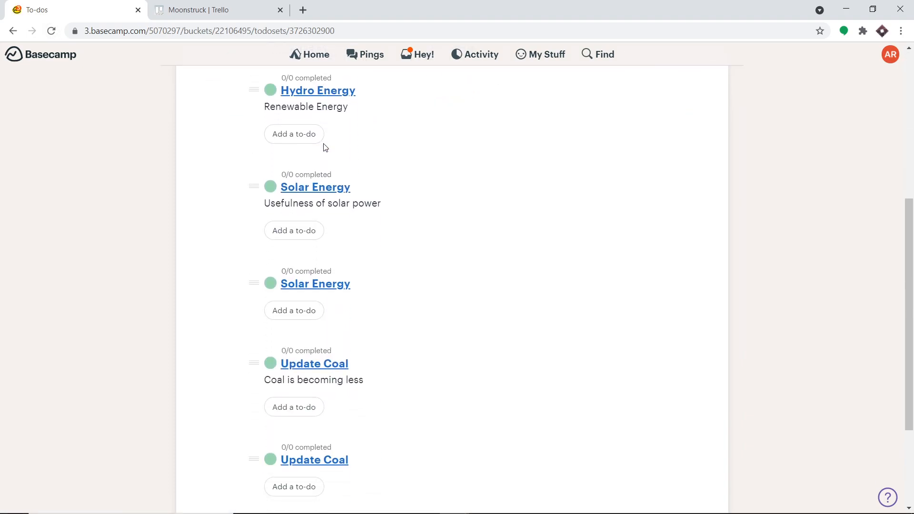
{"action": "scroll", "coordinate": [327, 155], "scroll_direction": "down", "scroll_amount": 3}
{"action": "scroll", "coordinate": [353, 169], "scroll_direction": "up", "scroll_amount": 9}
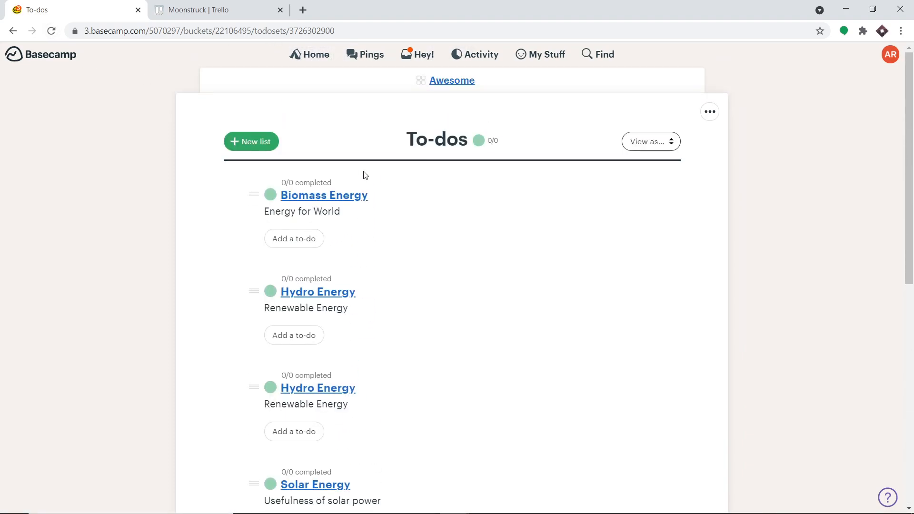
{"action": "left_click", "coordinate": [52, 33]}
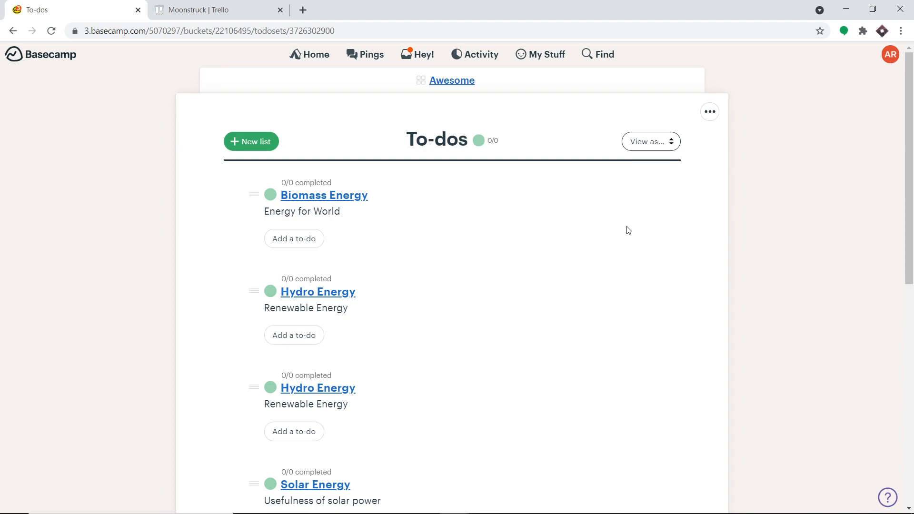
{"action": "left_click", "coordinate": [52, 31]}
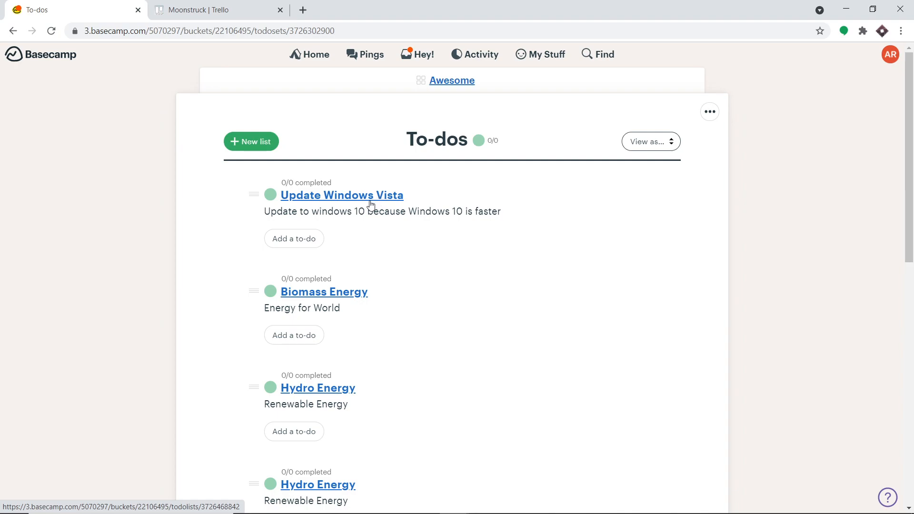
Step: Open pabbly.com in a new browser tab, sign in and access the Connect application
{"action": "left_click", "coordinate": [303, 10]}
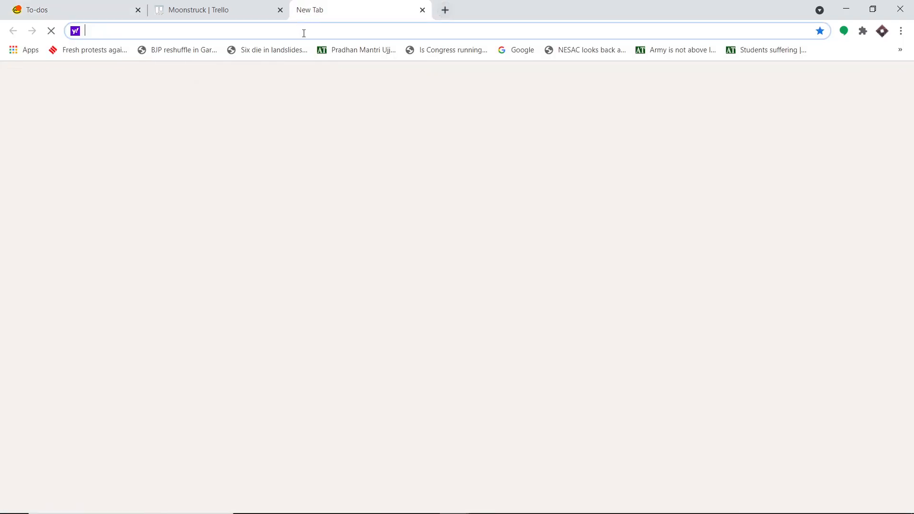
{"action": "type", "text": "pabbly.com"}
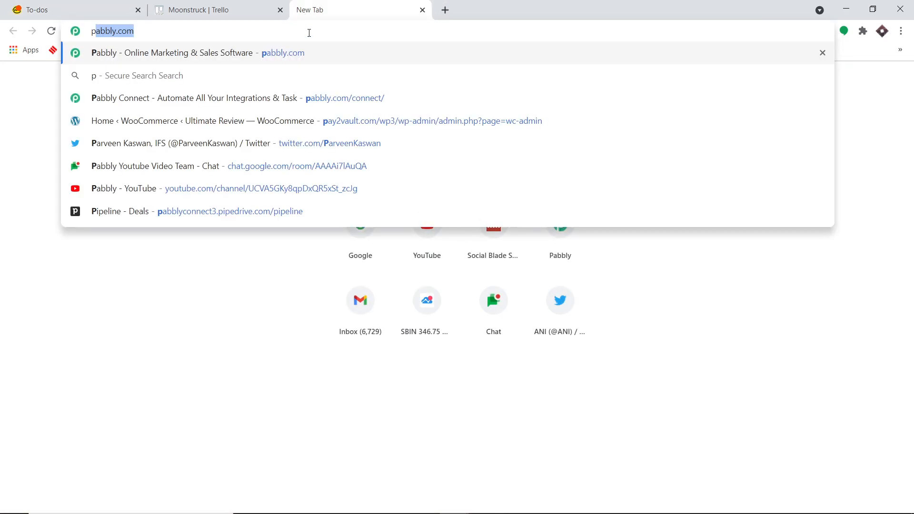
{"action": "key", "text": "Return"}
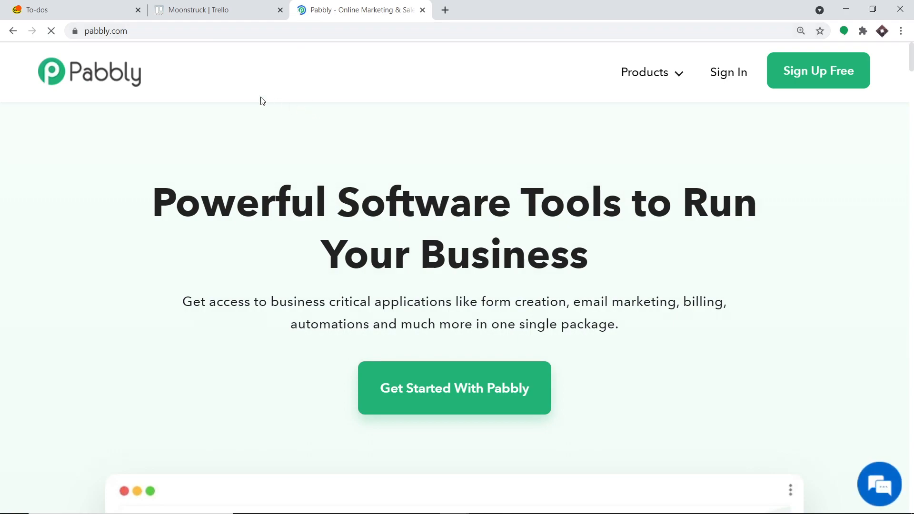
{"action": "left_click", "coordinate": [713, 81]}
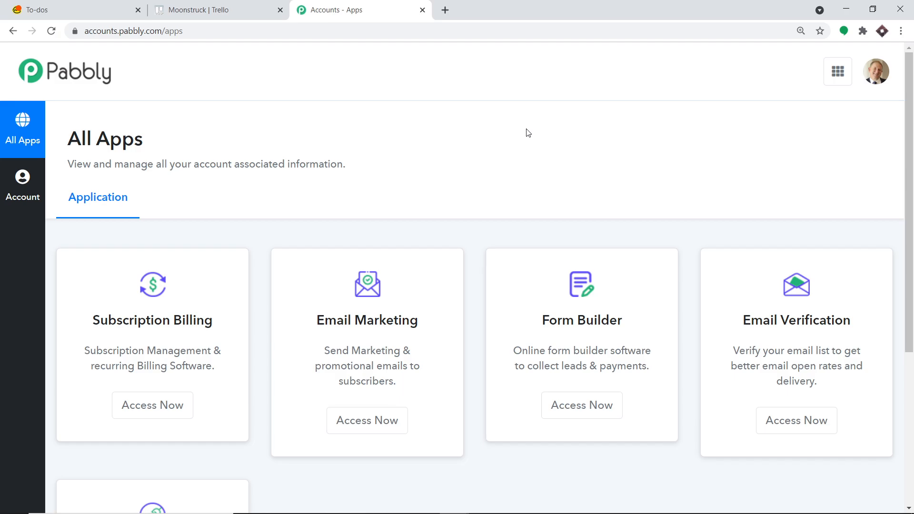
{"action": "scroll", "coordinate": [527, 132], "scroll_direction": "down", "scroll_amount": 5}
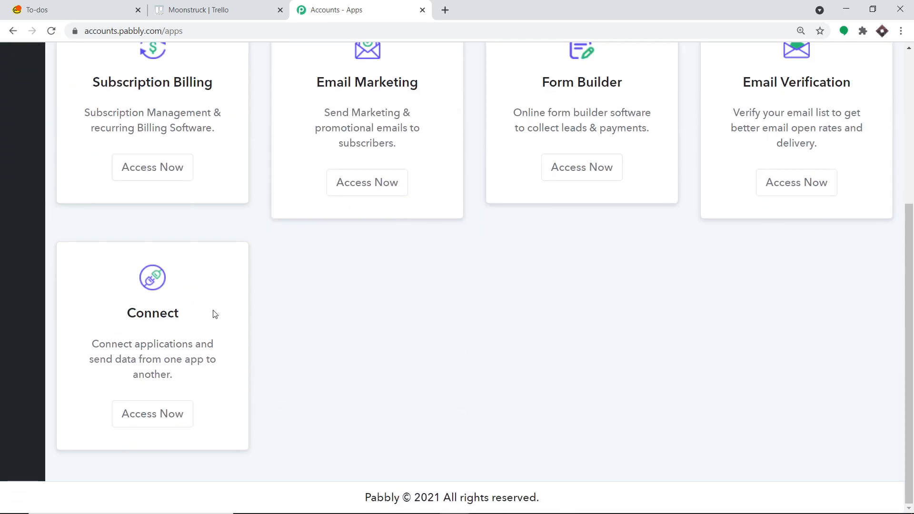
{"action": "left_click", "coordinate": [153, 414]}
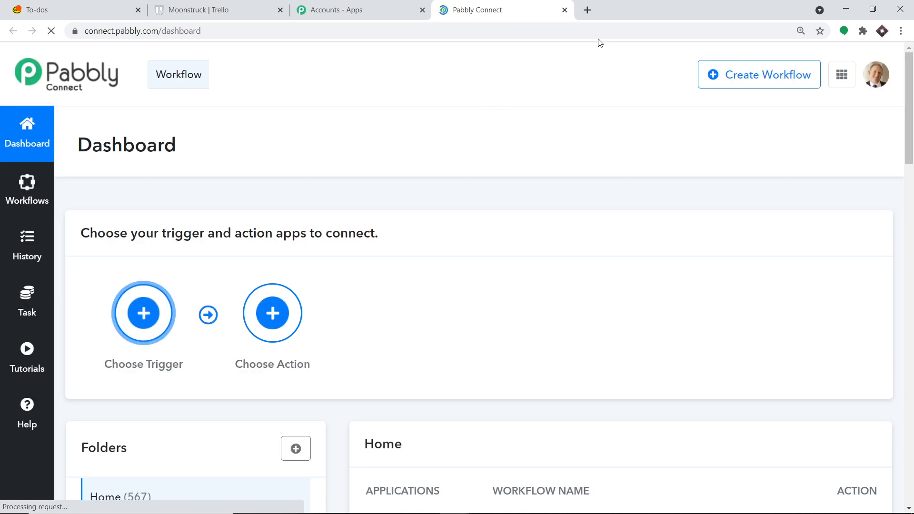
Step: Turn off the existing workflow named "Trello Workflow" in the Pabbly Connect dashboard
{"action": "left_click", "coordinate": [742, 78]}
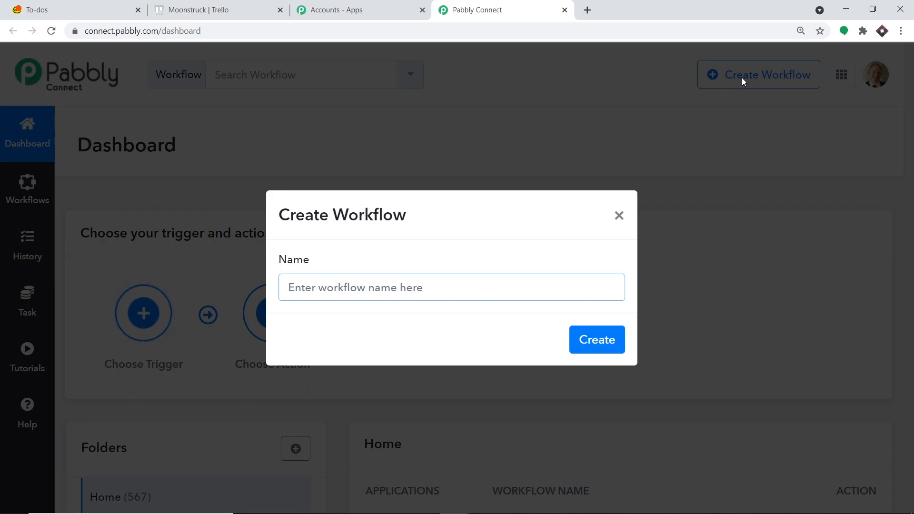
{"action": "left_click", "coordinate": [625, 217]}
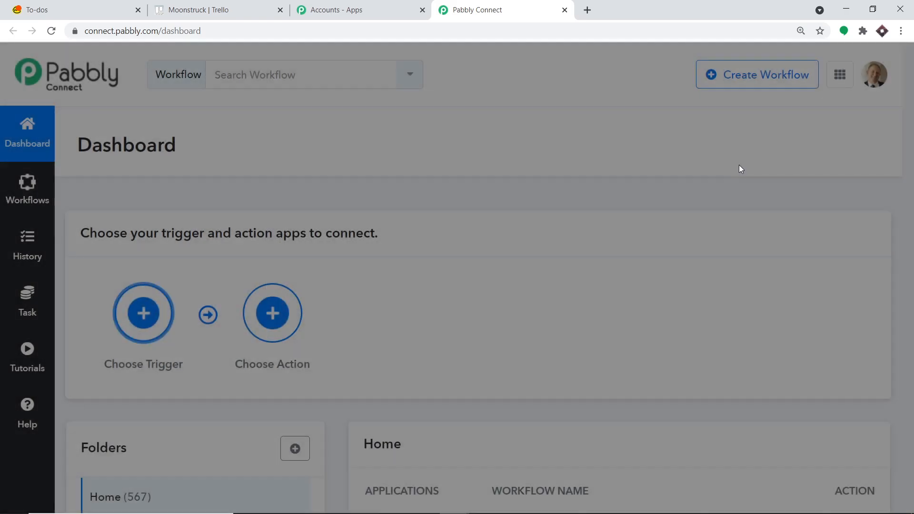
{"action": "scroll", "coordinate": [740, 169], "scroll_direction": "down", "scroll_amount": 6}
{"action": "scroll", "coordinate": [744, 176], "scroll_direction": "down", "scroll_amount": 4}
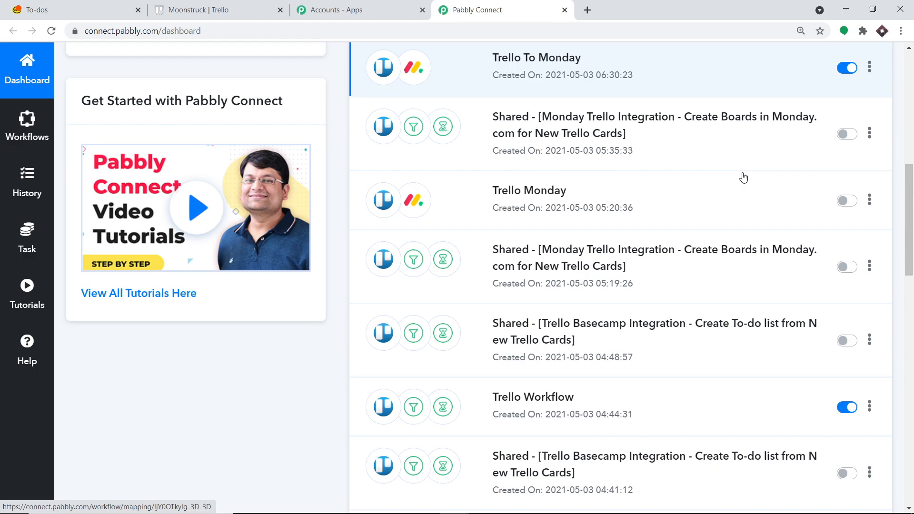
{"action": "scroll", "coordinate": [611, 248], "scroll_direction": "down", "scroll_amount": 2}
{"action": "scroll", "coordinate": [608, 251], "scroll_direction": "up", "scroll_amount": 2}
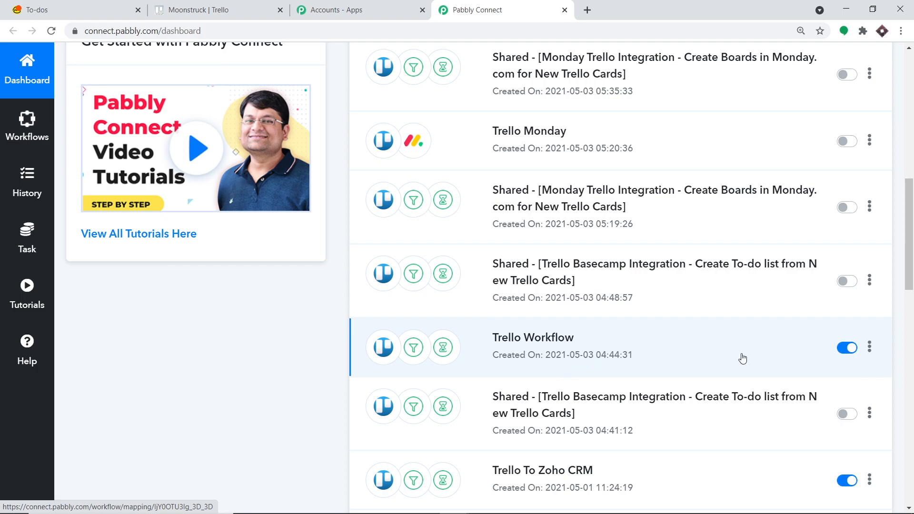
{"action": "left_click", "coordinate": [840, 348]}
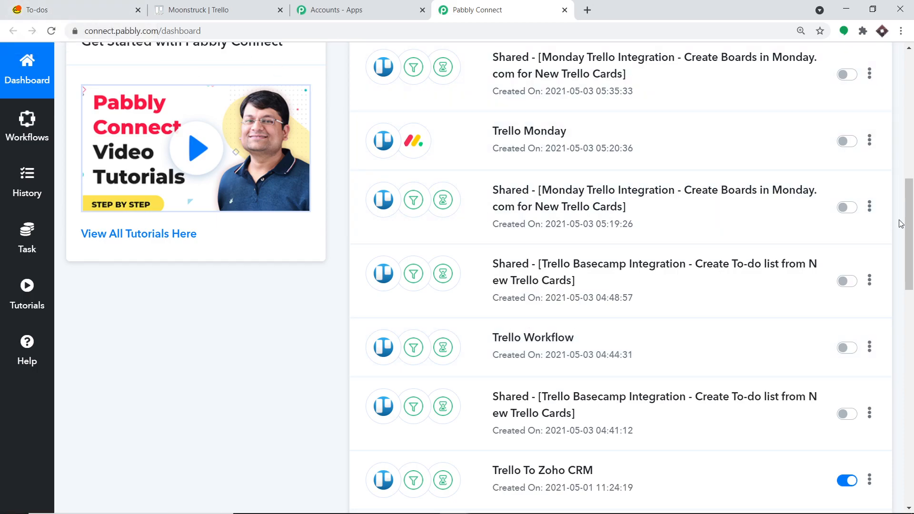
{"action": "left_click_drag", "start_coordinate": [912, 245], "coordinate": [912, 245]}
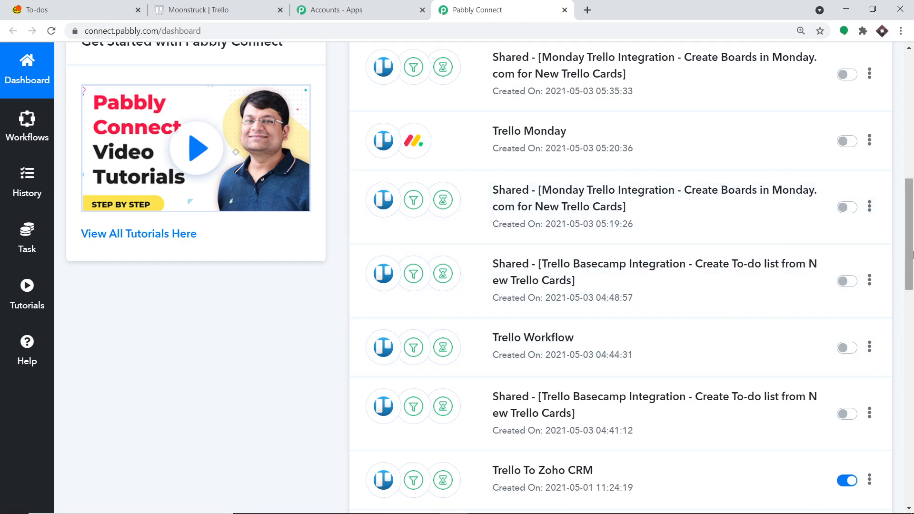
Step: Create a new workflow named "Trello to Basecamp"
{"action": "scroll", "coordinate": [912, 254], "scroll_direction": "up", "scroll_amount": 15}
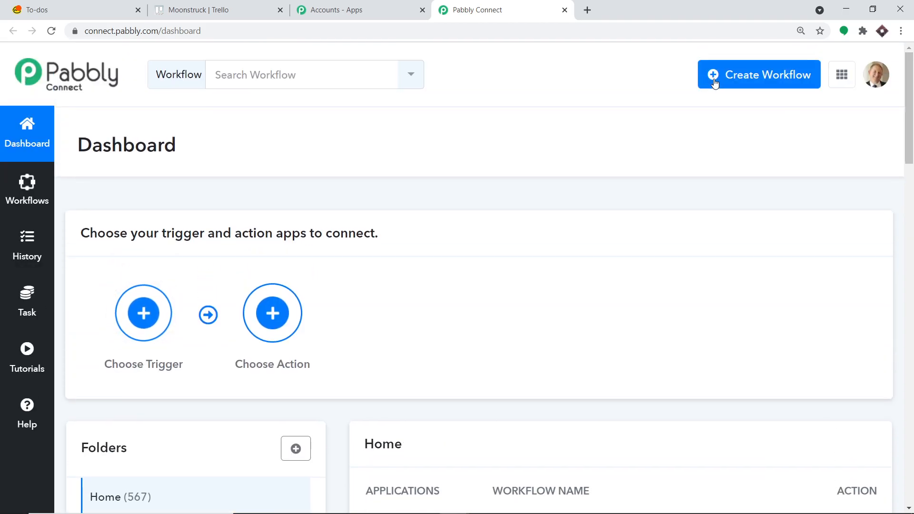
{"action": "left_click", "coordinate": [713, 83]}
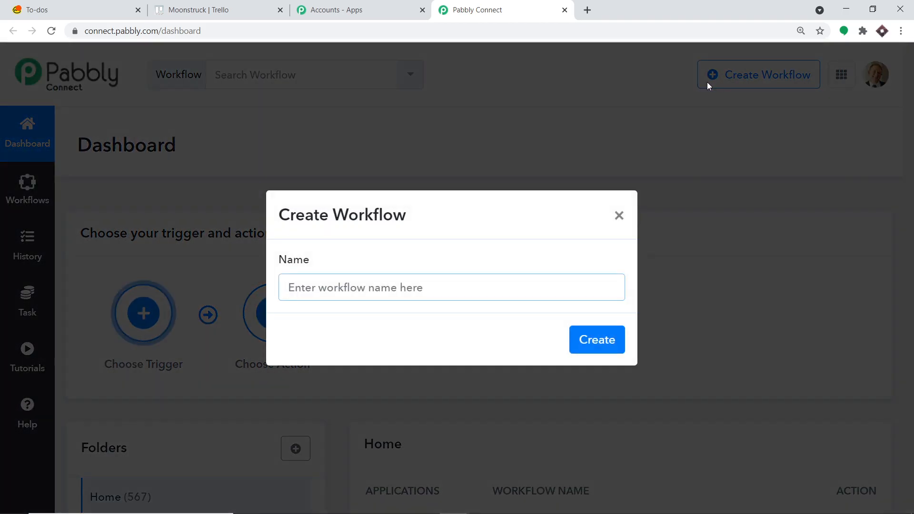
{"action": "type", "text": "Tre"}
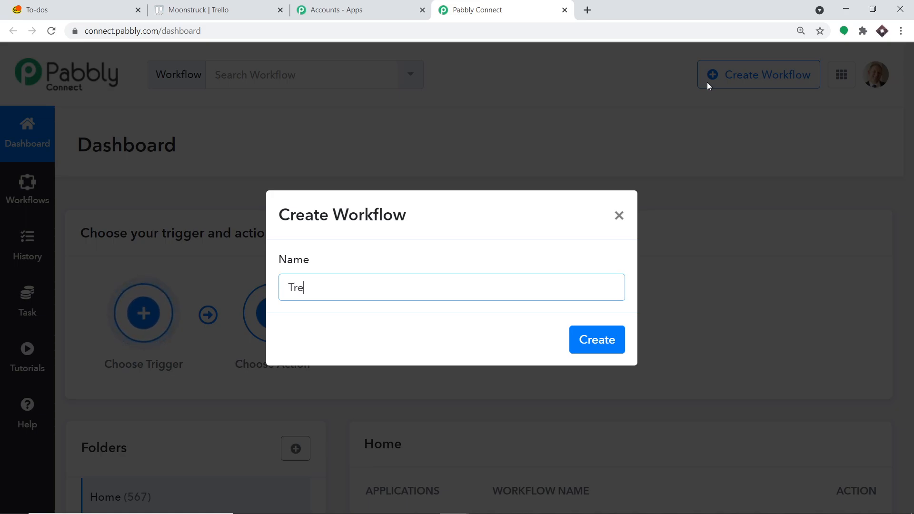
{"action": "type", "text": "llo t"}
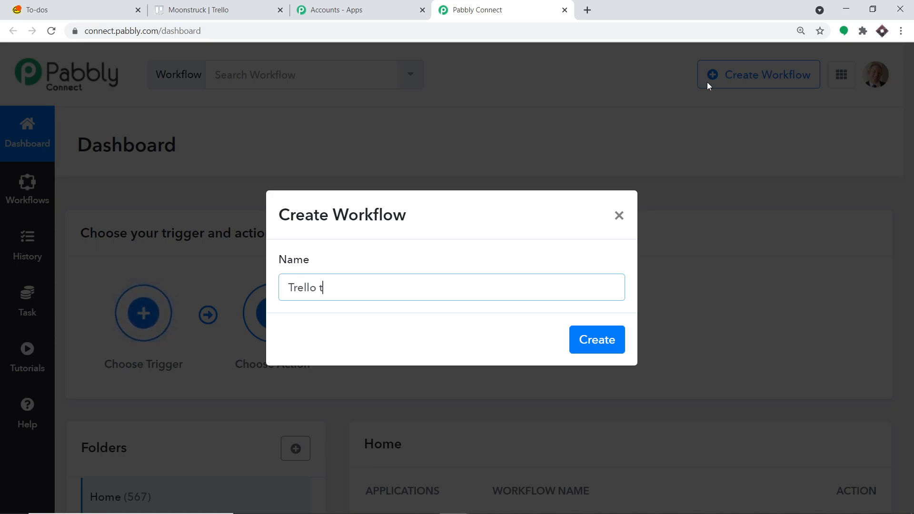
{"action": "type", "text": "o Basecamp"}
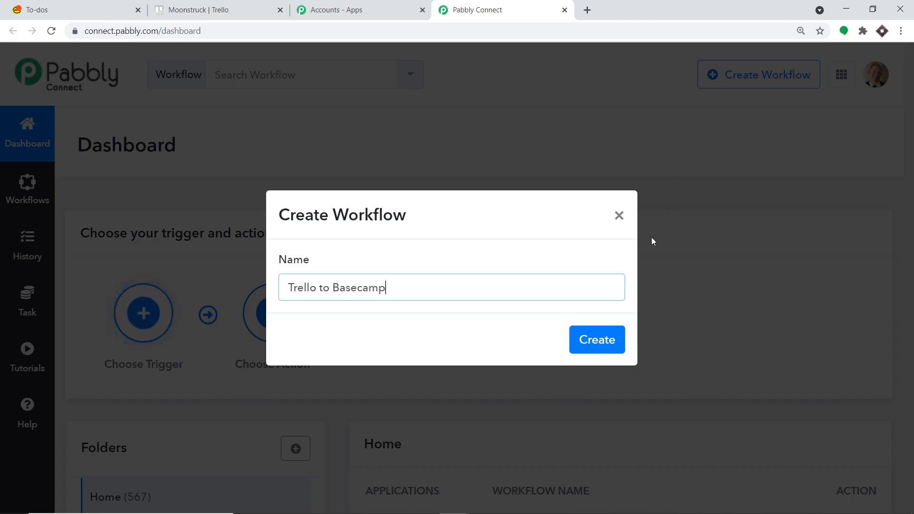
{"action": "left_click", "coordinate": [606, 338]}
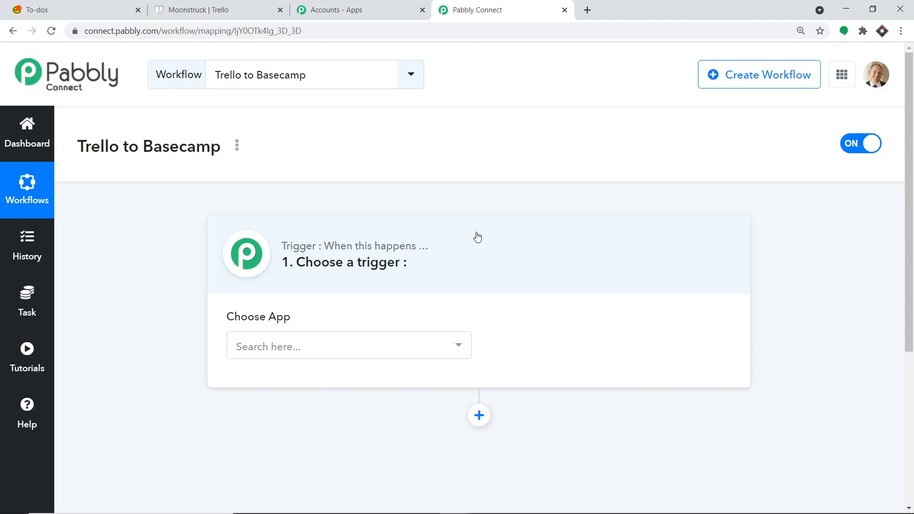
Step: Set the workflow's trigger app to Trello with New Card as the trigger event
{"action": "left_click", "coordinate": [319, 339]}
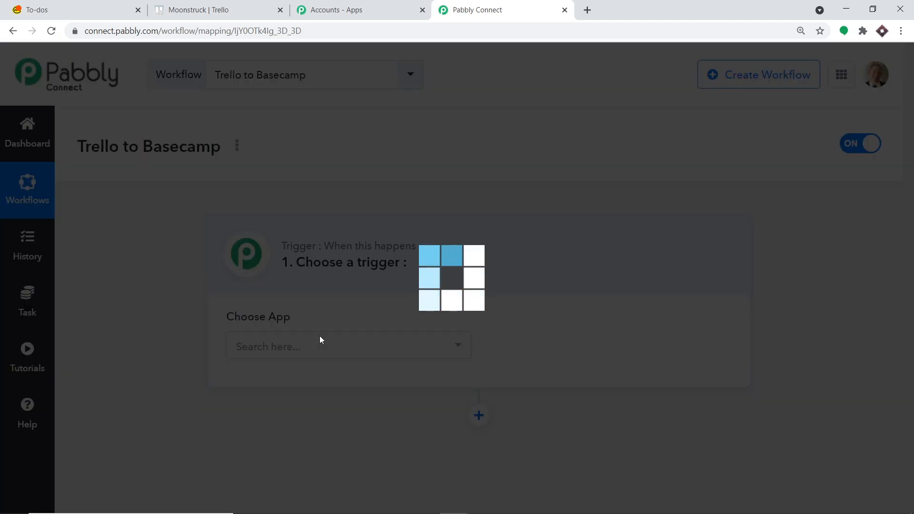
{"action": "type", "text": "t"}
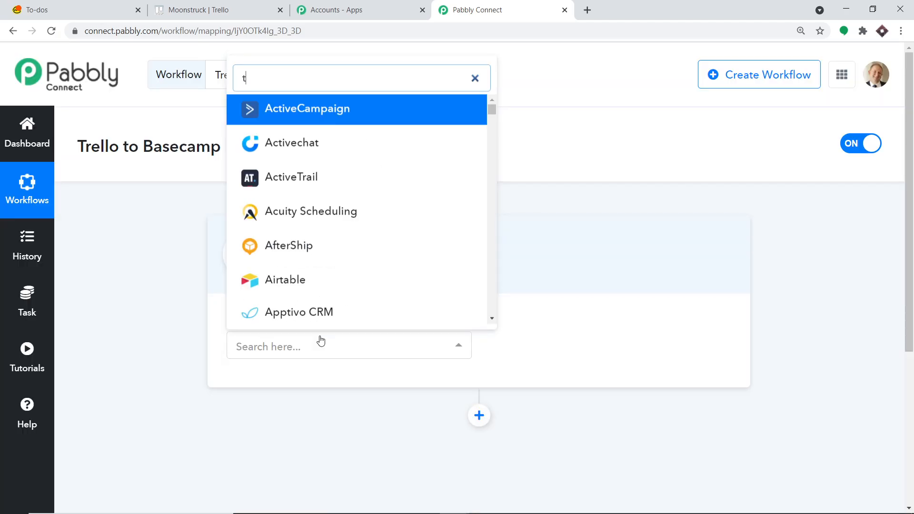
{"action": "type", "text": "rello"}
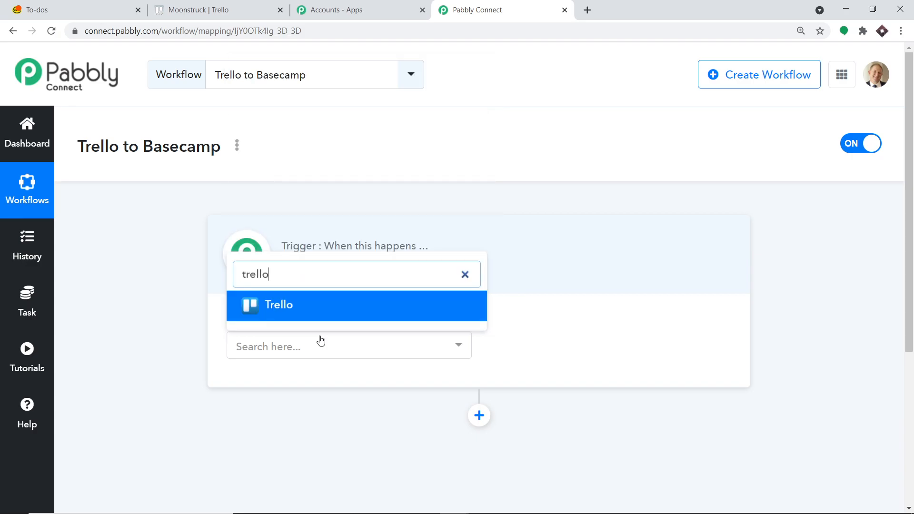
{"action": "left_click", "coordinate": [330, 313]}
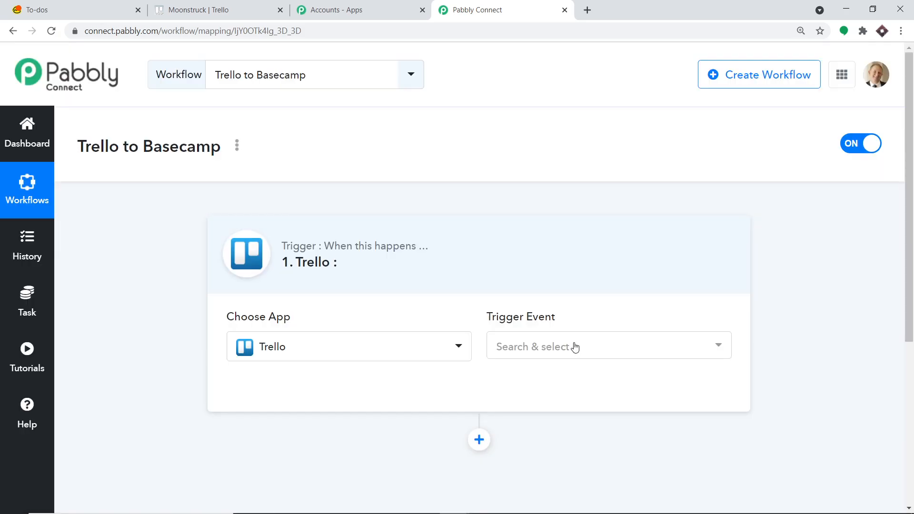
{"action": "left_click", "coordinate": [572, 346]}
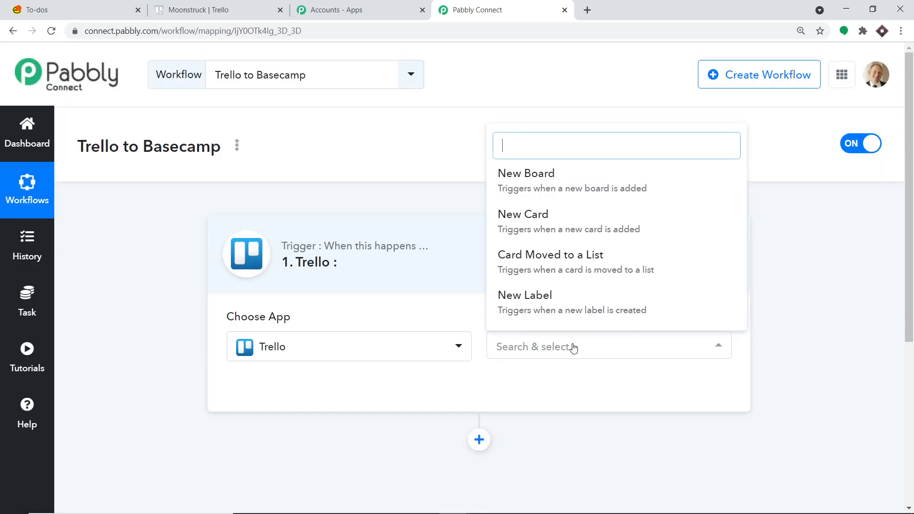
{"action": "left_click", "coordinate": [550, 216]}
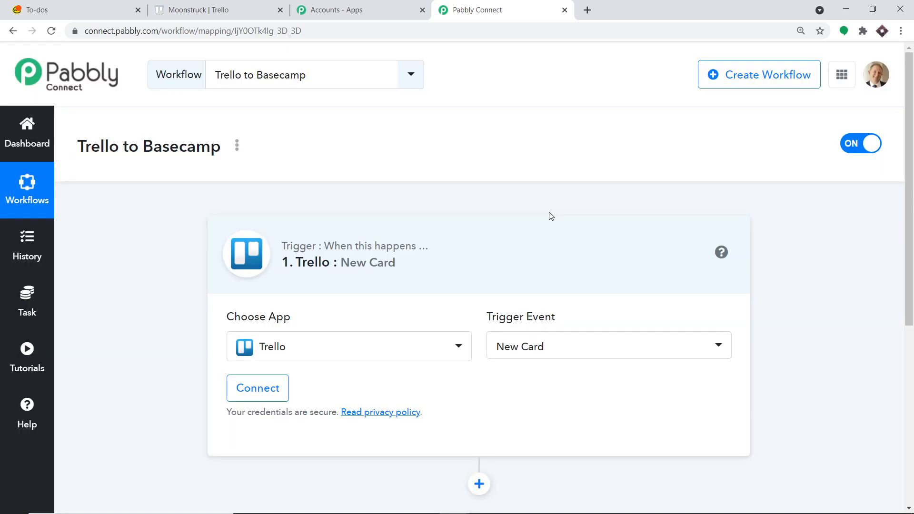
Step: Review the available Trello trigger events, view the Pabbly Forum through Help, and return to the workflow
{"action": "scroll", "coordinate": [551, 221], "scroll_direction": "down", "scroll_amount": 1}
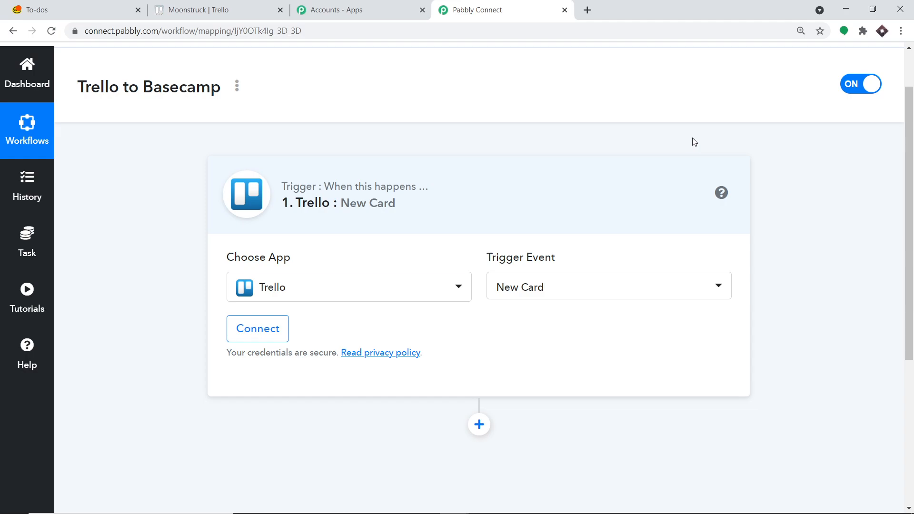
{"action": "left_click", "coordinate": [606, 289]}
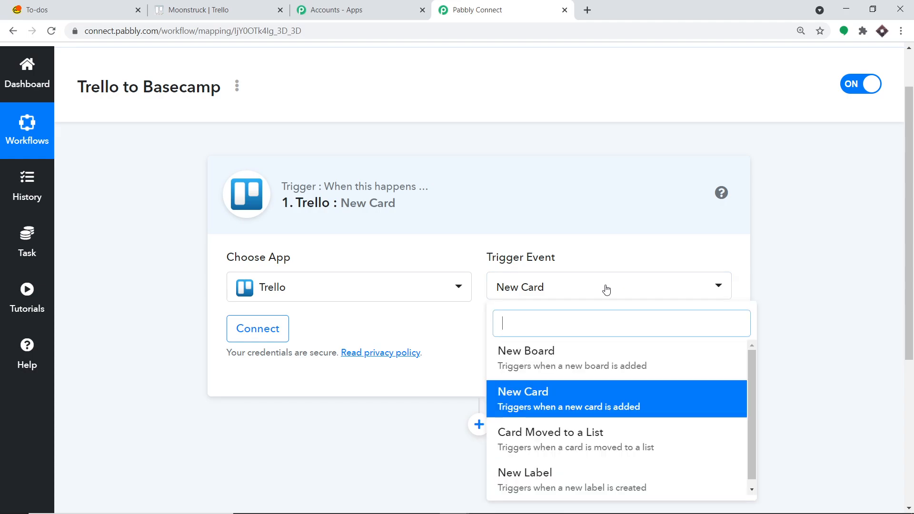
{"action": "scroll", "coordinate": [555, 421], "scroll_direction": "down", "scroll_amount": 1}
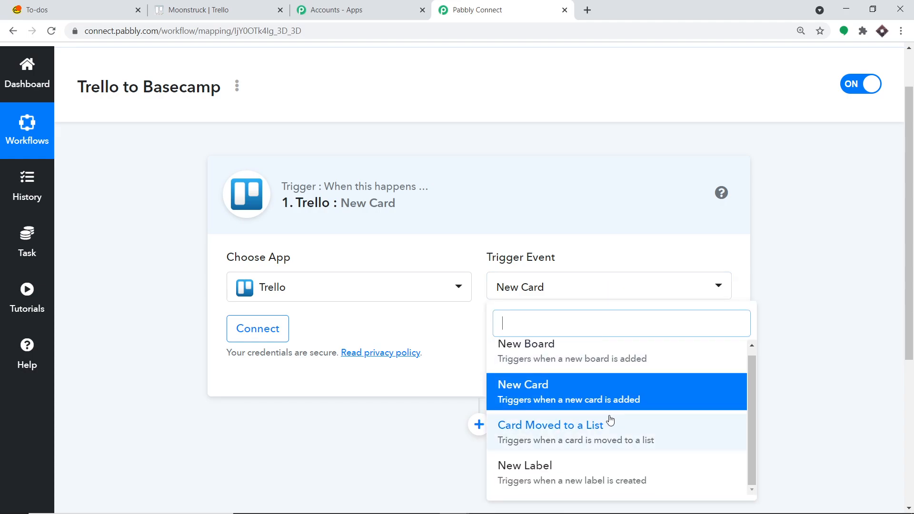
{"action": "scroll", "coordinate": [609, 408], "scroll_direction": "up", "scroll_amount": 1}
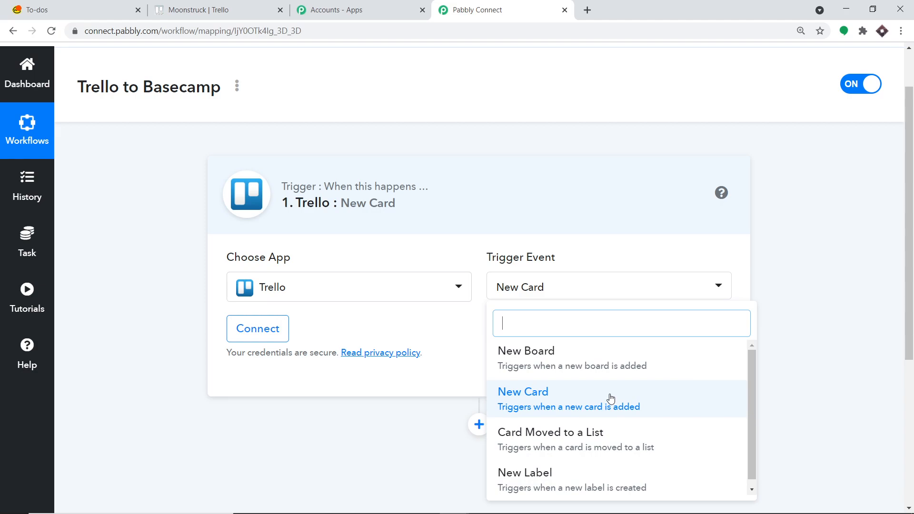
{"action": "left_click", "coordinate": [36, 358]}
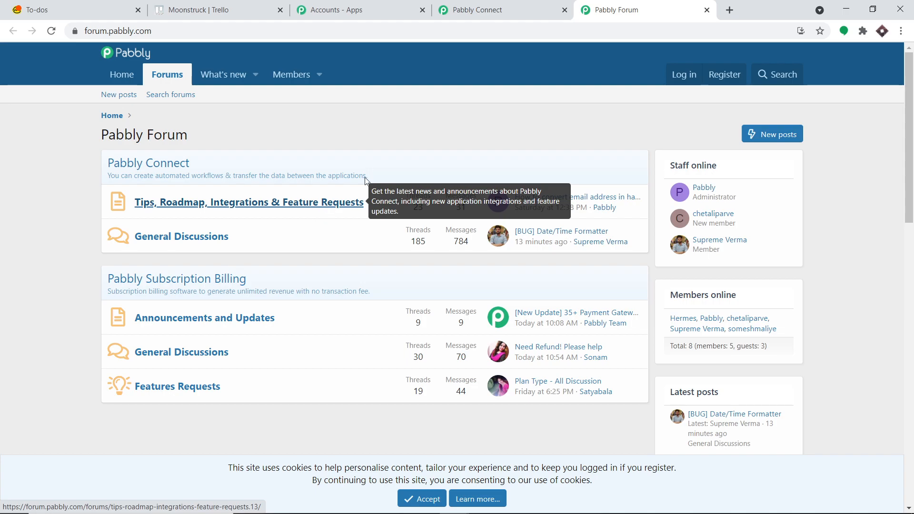
{"action": "left_click", "coordinate": [449, 3]}
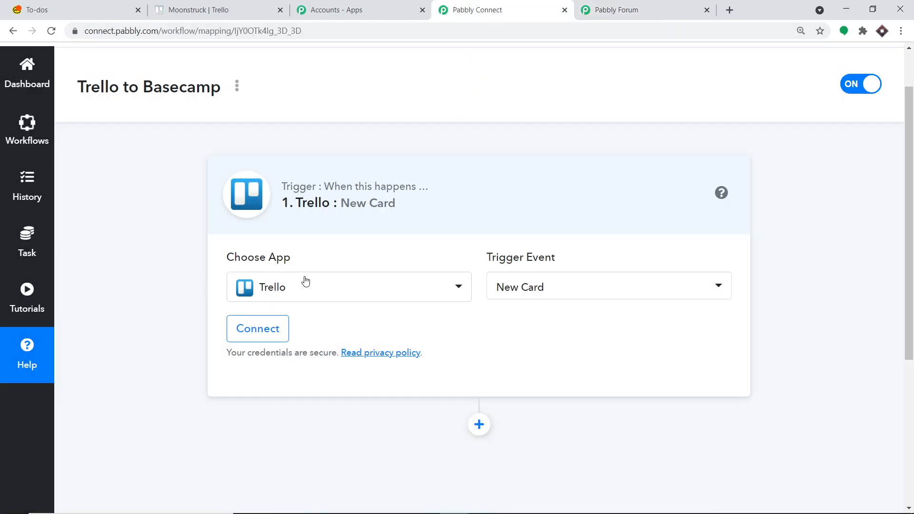
Step: Start connecting Trello, find the new credentials fields, and open Trello's Developer API Keys page
{"action": "left_click", "coordinate": [283, 331]}
{"action": "scroll", "coordinate": [624, 191], "scroll_direction": "down", "scroll_amount": 3}
{"action": "scroll", "coordinate": [620, 189], "scroll_direction": "up", "scroll_amount": 1}
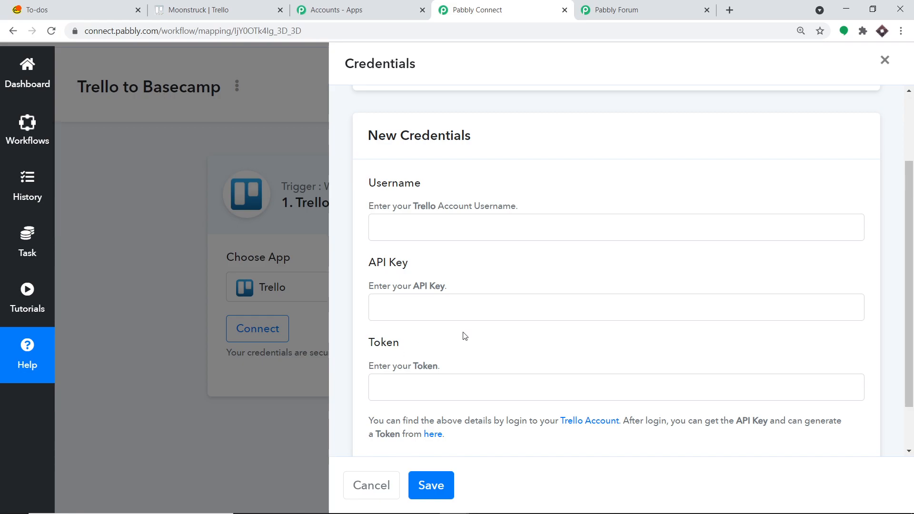
{"action": "scroll", "coordinate": [539, 222], "scroll_direction": "down", "scroll_amount": 2}
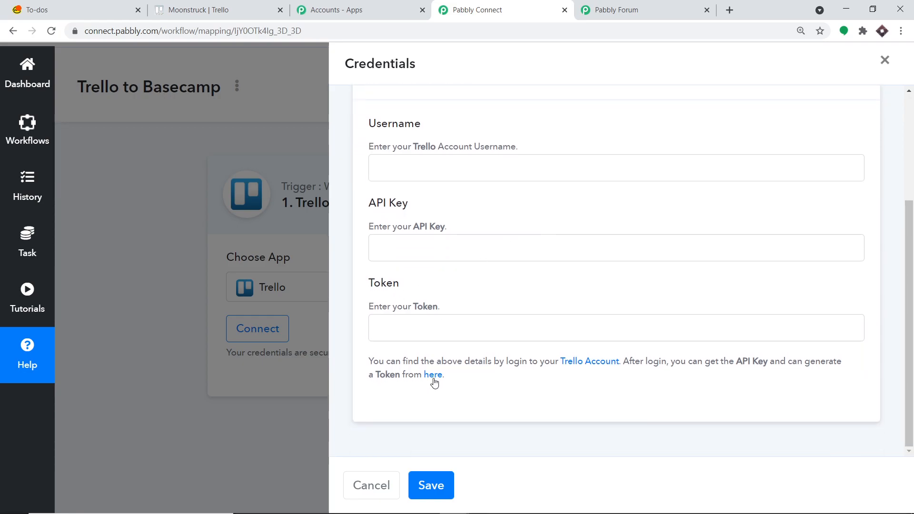
{"action": "left_click", "coordinate": [433, 375]}
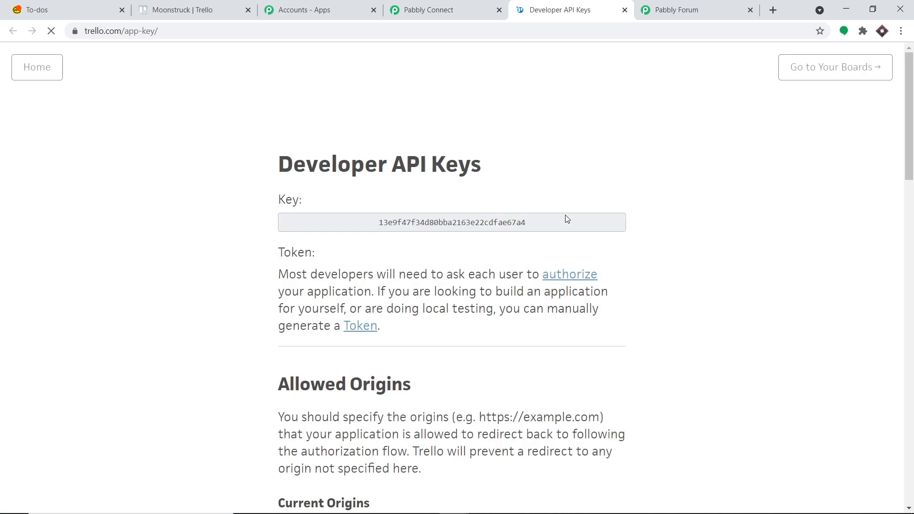
Step: Copy the Trello developer API key into the API Key field of the new credentials in Pabbly Connect
{"action": "double_click", "coordinate": [506, 222]}
{"action": "right_click", "coordinate": [507, 220]}
{"action": "left_click", "coordinate": [524, 228]}
{"action": "left_click", "coordinate": [460, 9]}
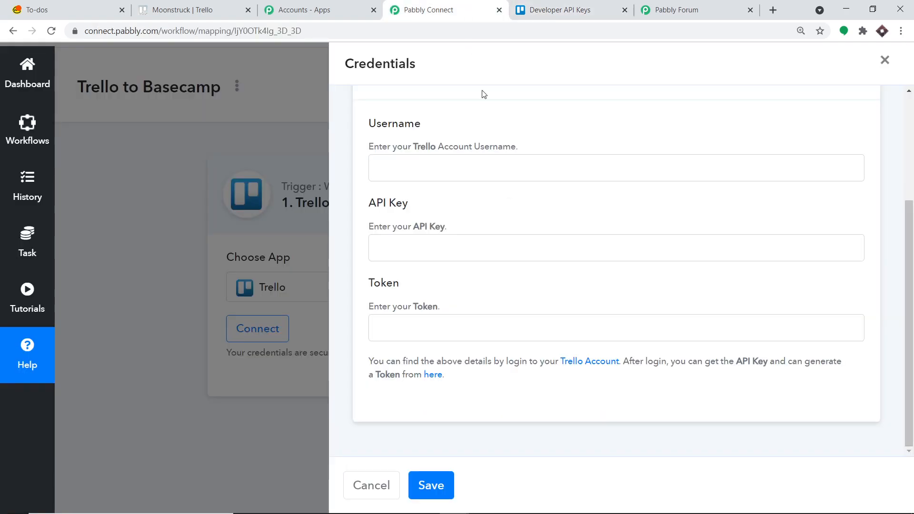
{"action": "right_click", "coordinate": [463, 249]}
{"action": "left_click", "coordinate": [484, 344]}
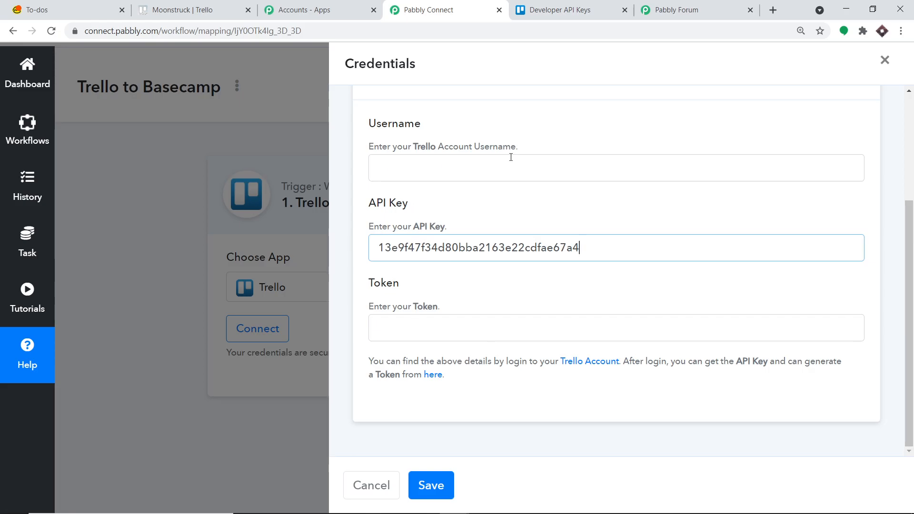
Step: Open Trello's token authorization page and copy the account username into the Username field in Pabbly Connect
{"action": "left_click", "coordinate": [586, 7]}
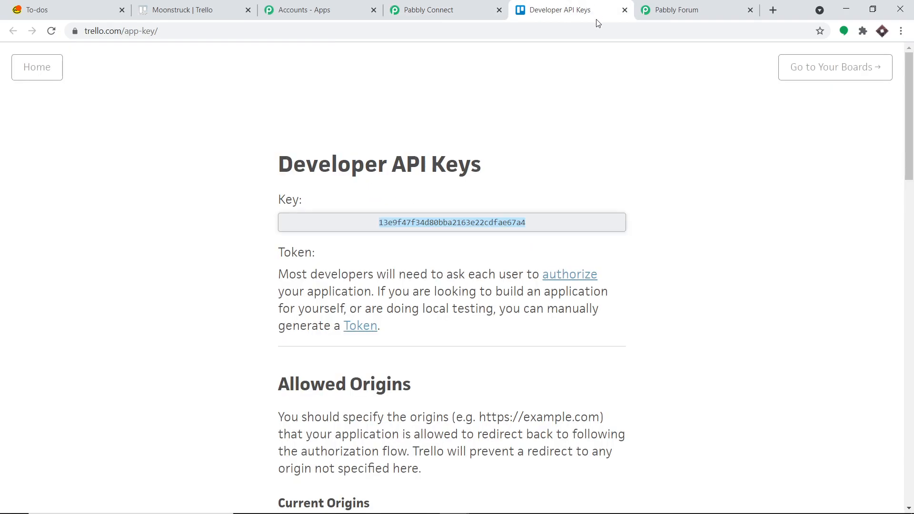
{"action": "left_click", "coordinate": [366, 332]}
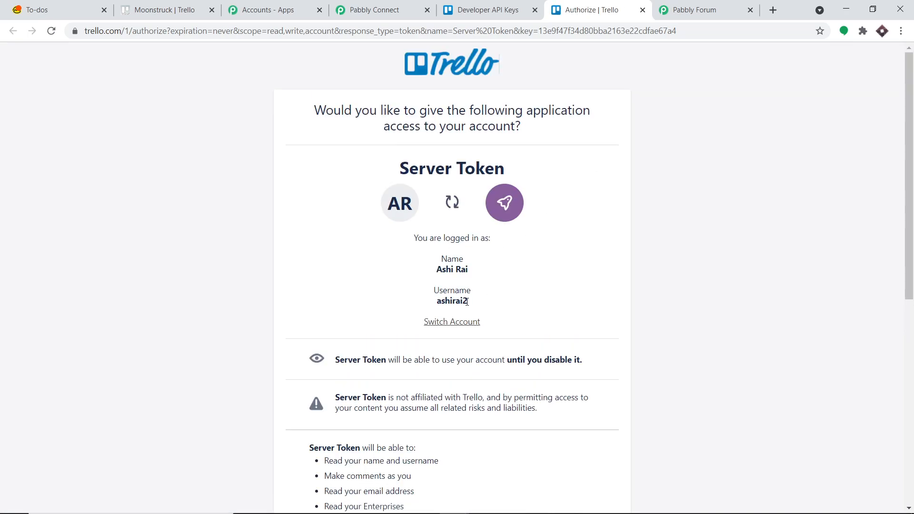
{"action": "left_click_drag", "start_coordinate": [469, 302], "coordinate": [439, 301]}
{"action": "right_click", "coordinate": [439, 300]}
{"action": "left_click", "coordinate": [444, 310]}
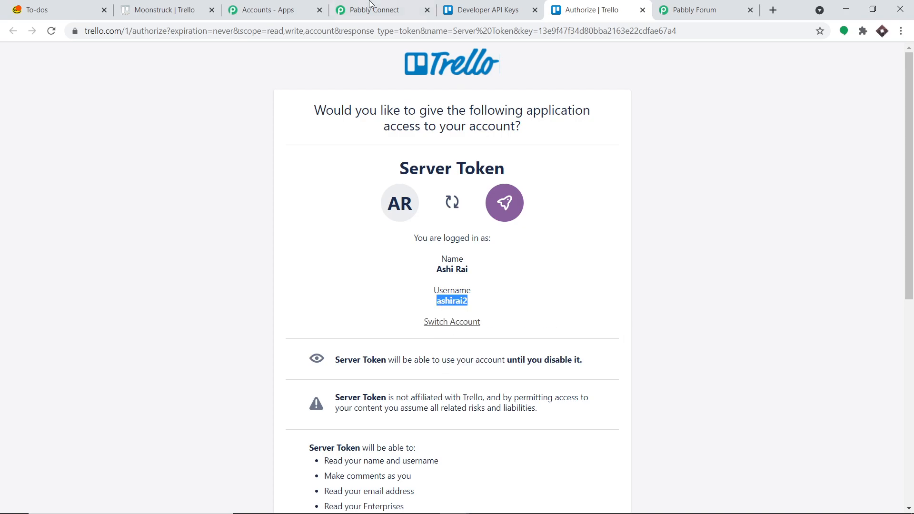
{"action": "left_click", "coordinate": [390, 11]}
{"action": "right_click", "coordinate": [425, 163]}
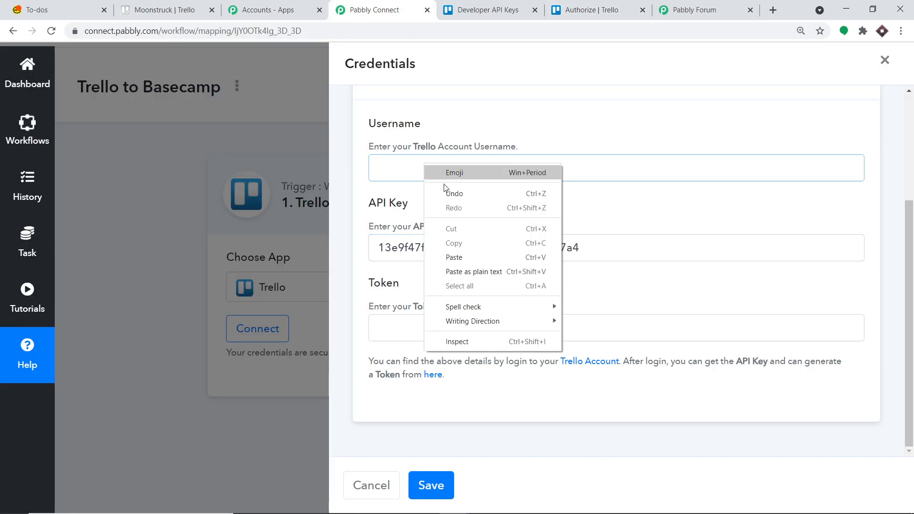
{"action": "left_click", "coordinate": [460, 256]}
Step: Return to Trello's authorization page and grant Server Token access to the account
{"action": "left_click", "coordinate": [417, 327]}
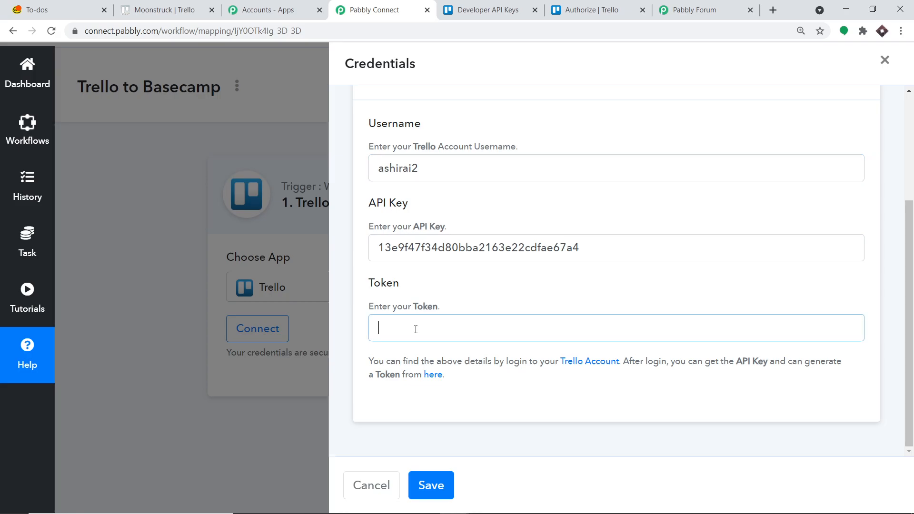
{"action": "left_click", "coordinate": [590, 10]}
{"action": "scroll", "coordinate": [551, 190], "scroll_direction": "down", "scroll_amount": 9}
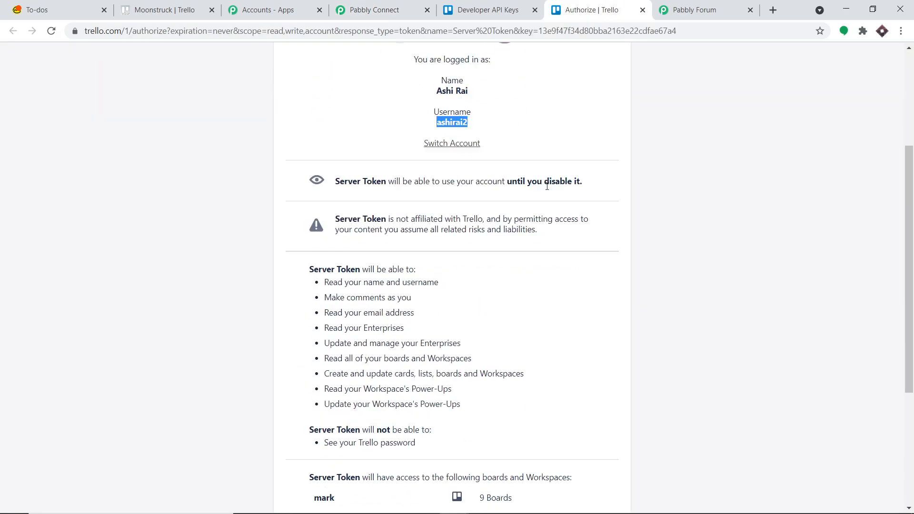
{"action": "left_click", "coordinate": [571, 377]}
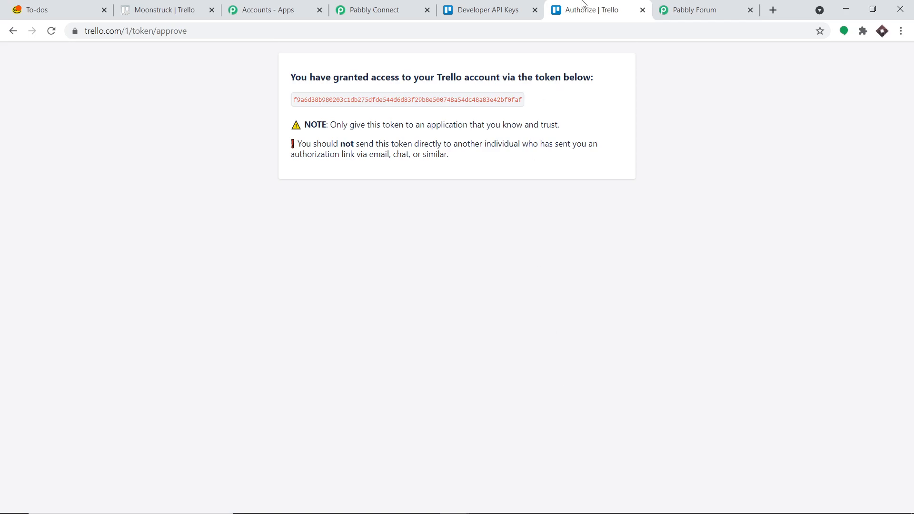
Step: Copy the generated Trello token into the Token field in Pabbly Connect and save the credentials
{"action": "double_click", "coordinate": [490, 103]}
{"action": "right_click", "coordinate": [490, 103]}
{"action": "left_click", "coordinate": [500, 110]}
{"action": "left_click", "coordinate": [378, 9]}
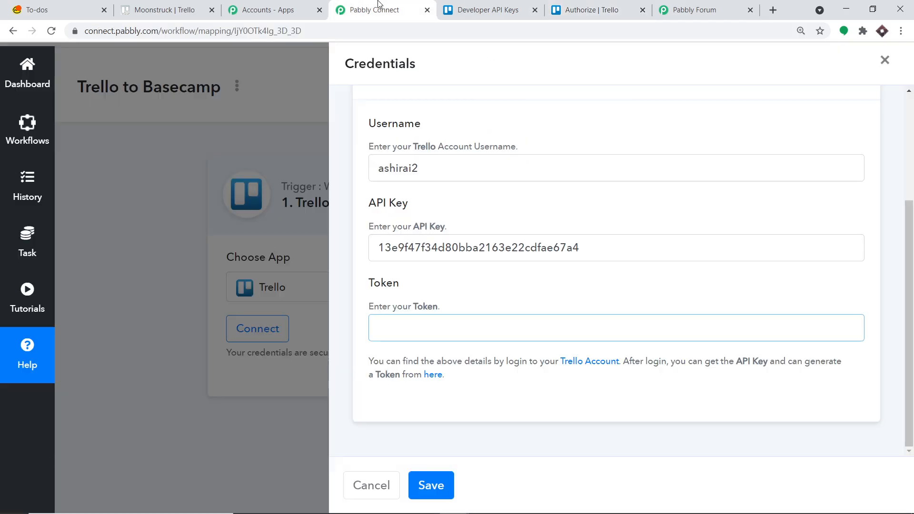
{"action": "right_click", "coordinate": [487, 326]}
{"action": "left_click", "coordinate": [516, 416]}
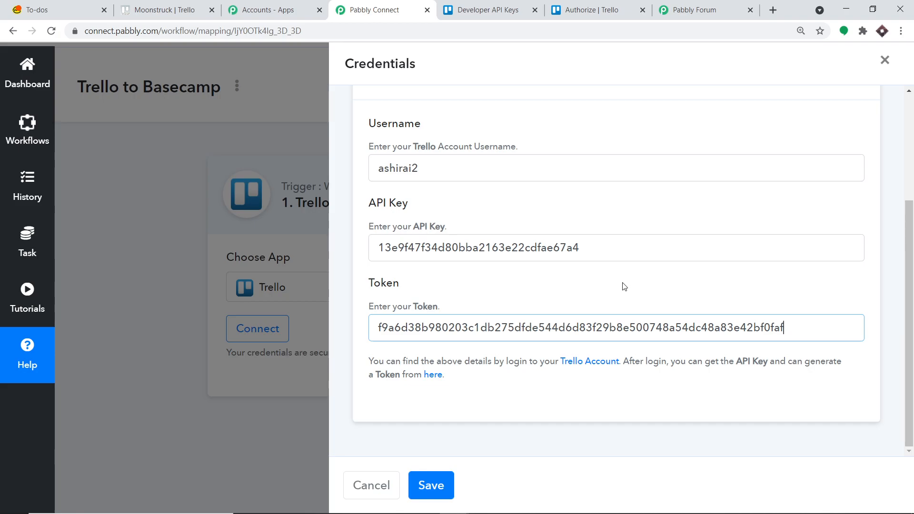
{"action": "left_click", "coordinate": [430, 485]}
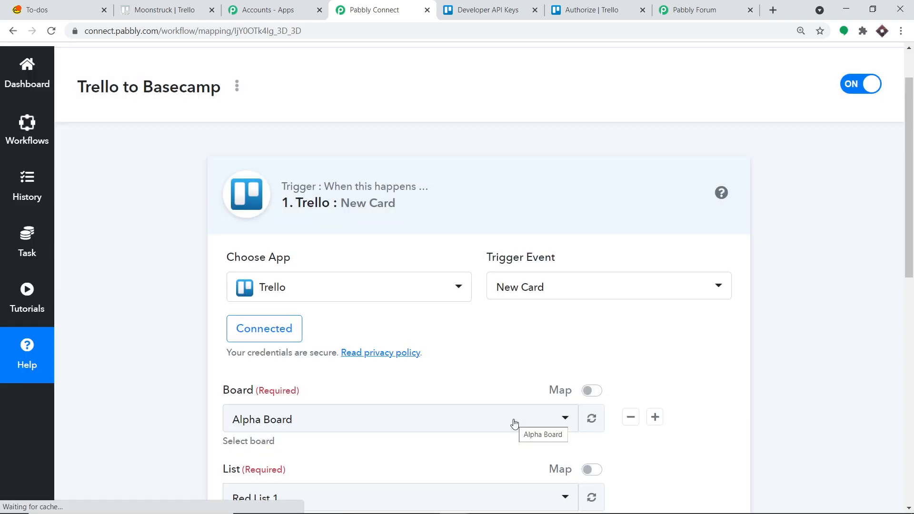
Step: Set the Trello trigger's board to Moonstruck
{"action": "scroll", "coordinate": [510, 380], "scroll_direction": "down", "scroll_amount": 5}
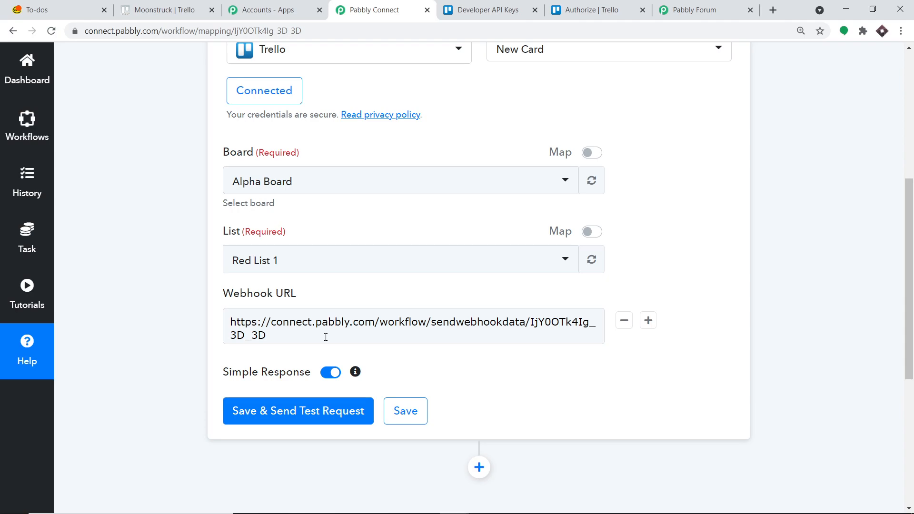
{"action": "left_click", "coordinate": [316, 189]}
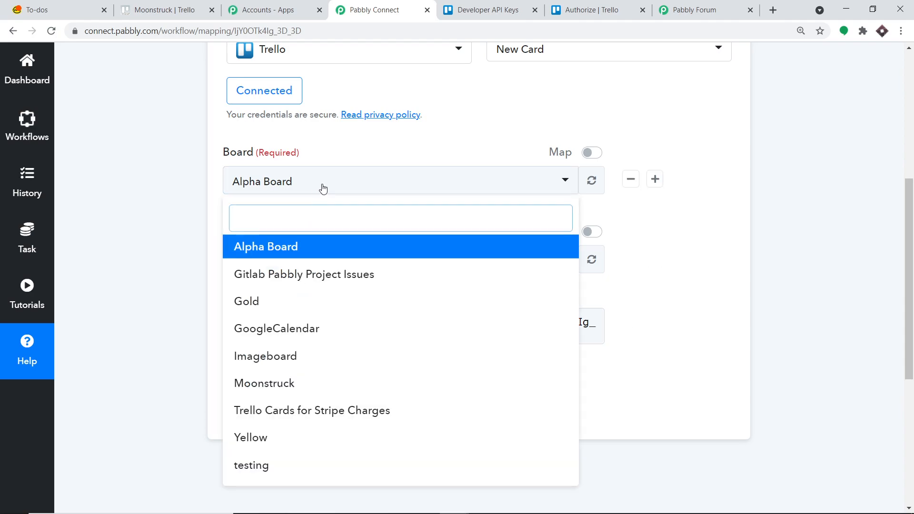
{"action": "scroll", "coordinate": [305, 300], "scroll_direction": "down", "scroll_amount": 1}
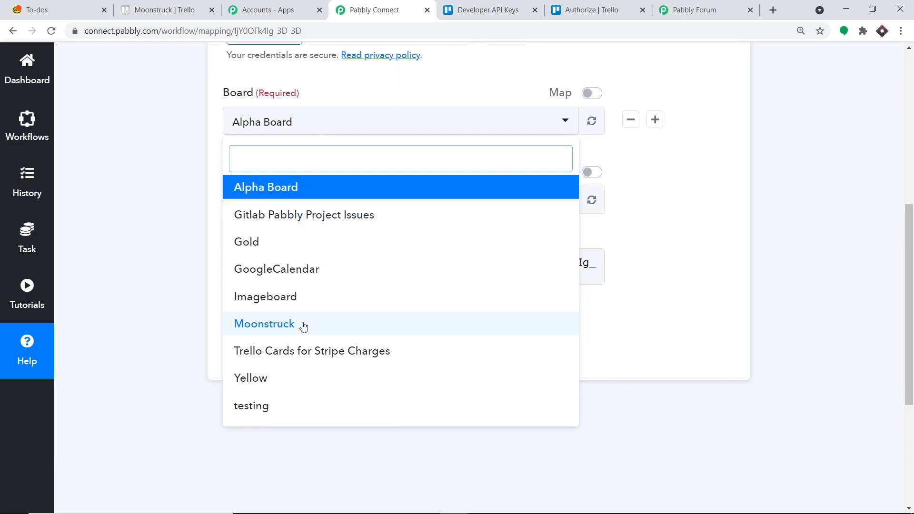
{"action": "left_click", "coordinate": [302, 326]}
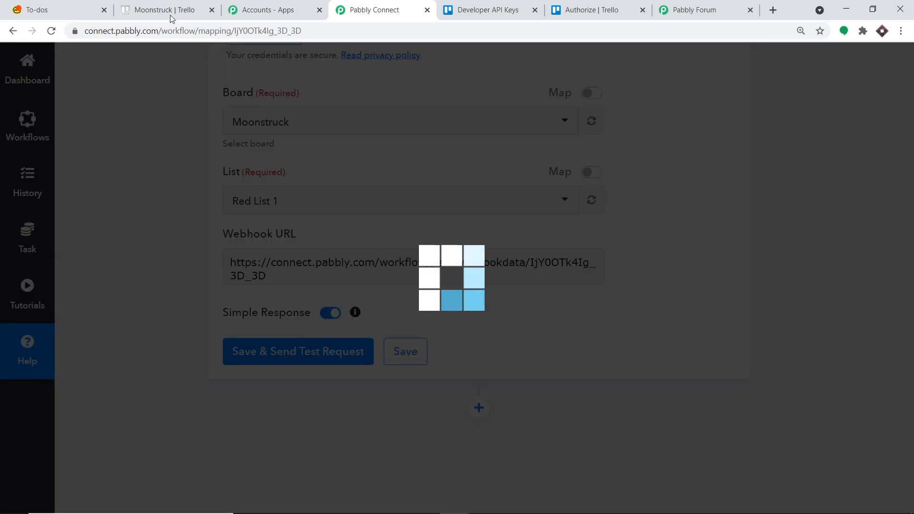
Step: Compare the board and list choices in Pabbly Connect with the Moonstruck board and boards list in Trello
{"action": "left_click", "coordinate": [147, 13]}
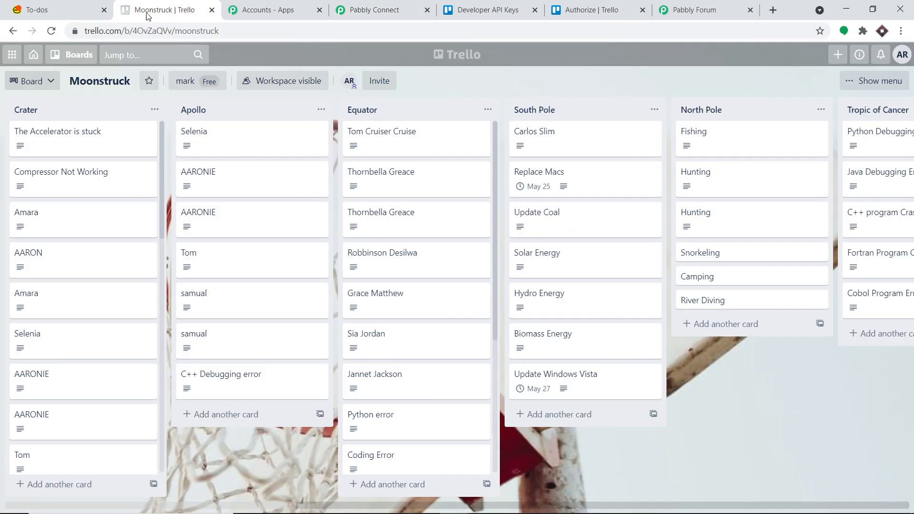
{"action": "left_click", "coordinate": [76, 55]}
{"action": "left_click", "coordinate": [363, 5]}
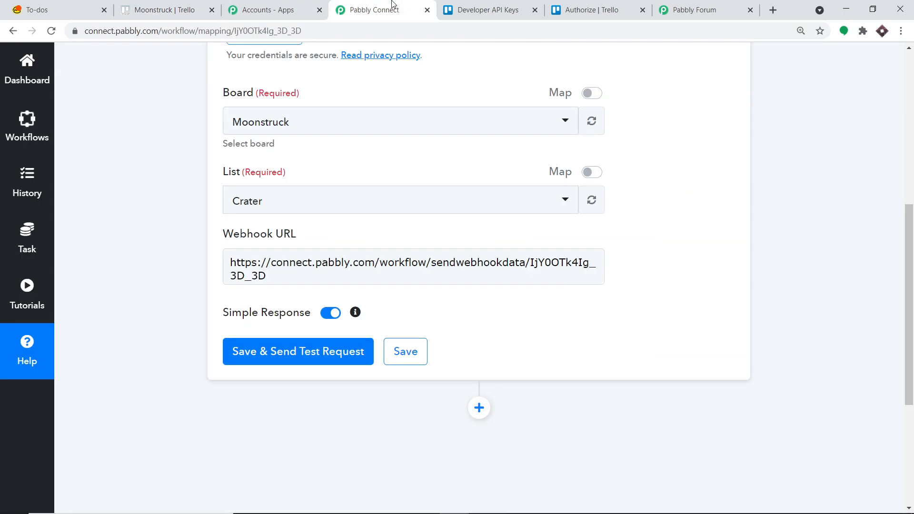
{"action": "left_click", "coordinate": [171, 8]}
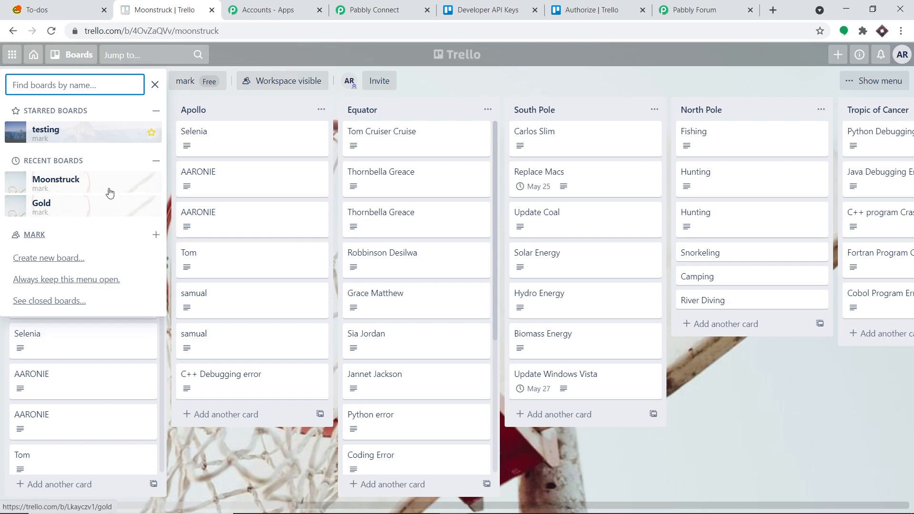
{"action": "left_click", "coordinate": [374, 9]}
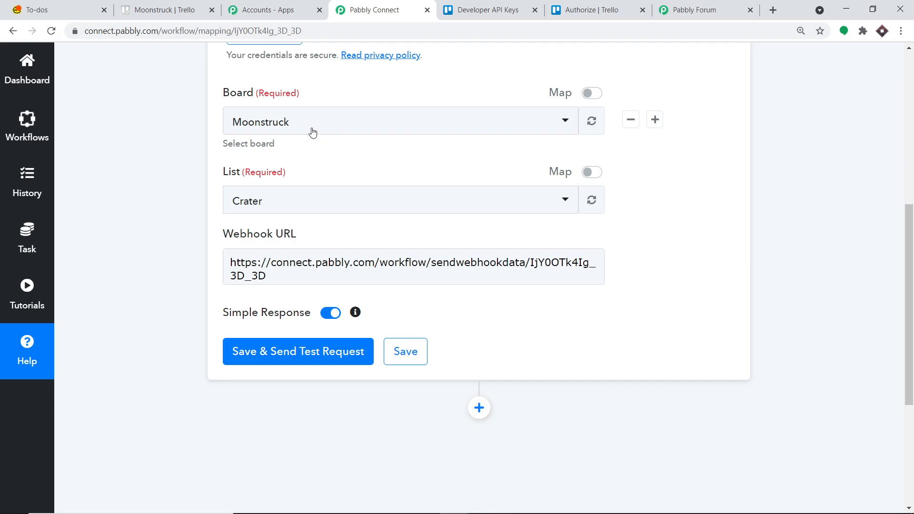
Step: Compare the lists on the Moonstruck board in Trello with the trigger's List choices in Pabbly Connect
{"action": "left_click", "coordinate": [199, 11]}
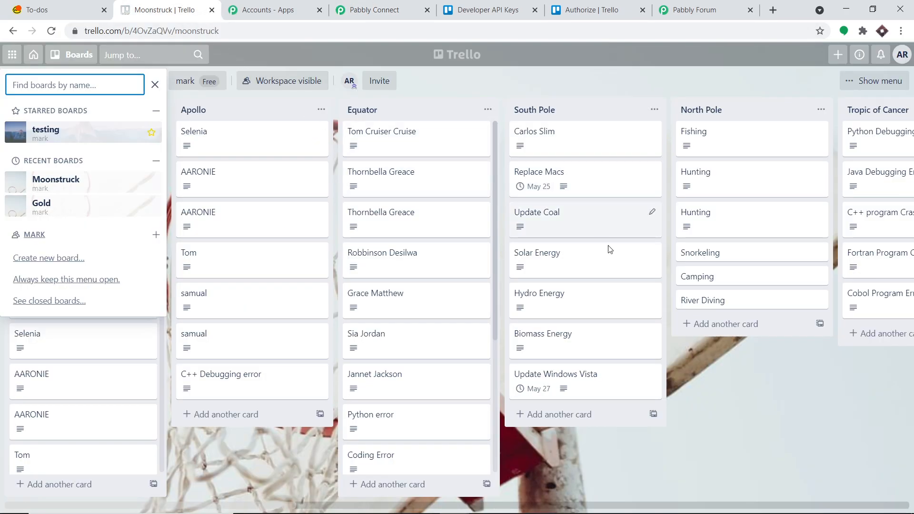
{"action": "left_click", "coordinate": [565, 85]}
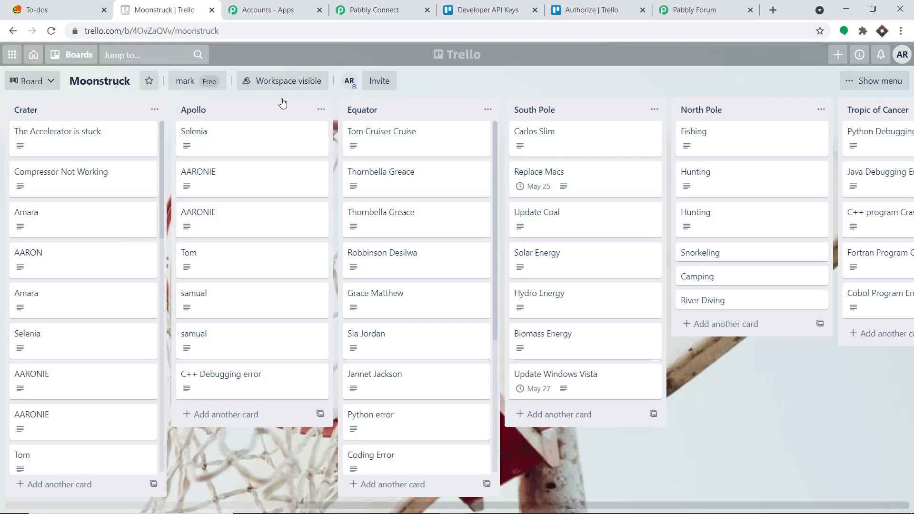
{"action": "left_click", "coordinate": [700, 507]}
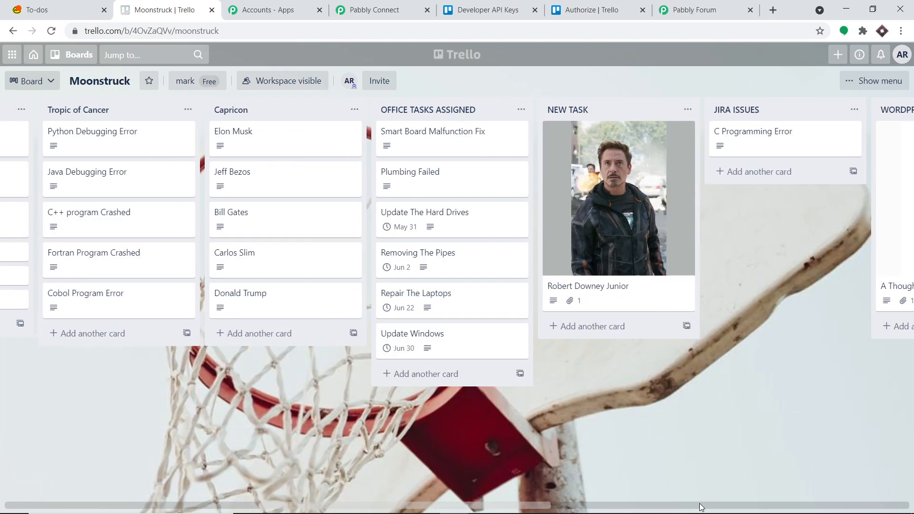
{"action": "left_click_drag", "start_coordinate": [700, 507], "coordinate": [376, 512]}
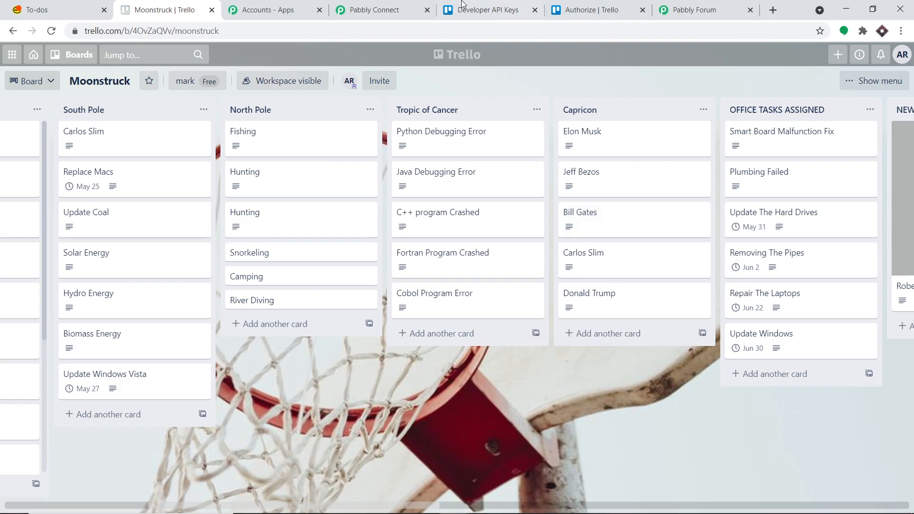
{"action": "left_click", "coordinate": [374, 9]}
{"action": "left_click", "coordinate": [306, 213]}
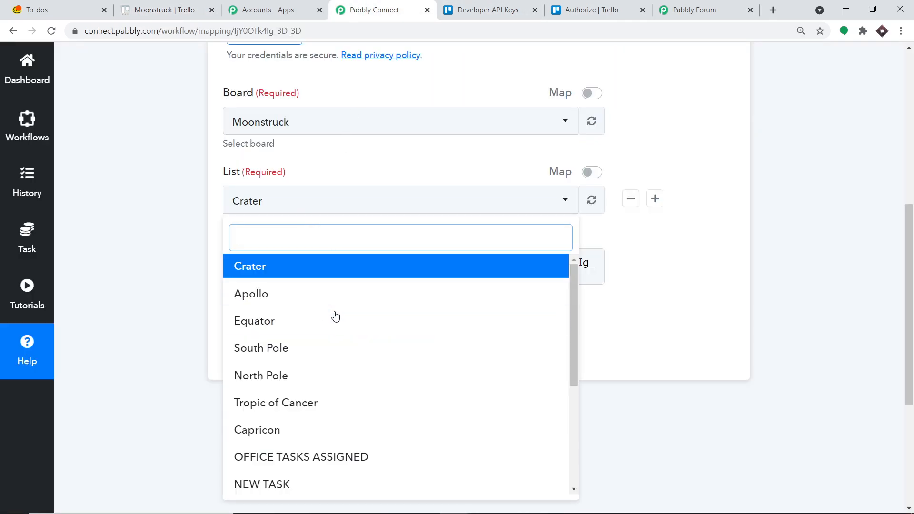
{"action": "scroll", "coordinate": [338, 362], "scroll_direction": "down", "scroll_amount": 3}
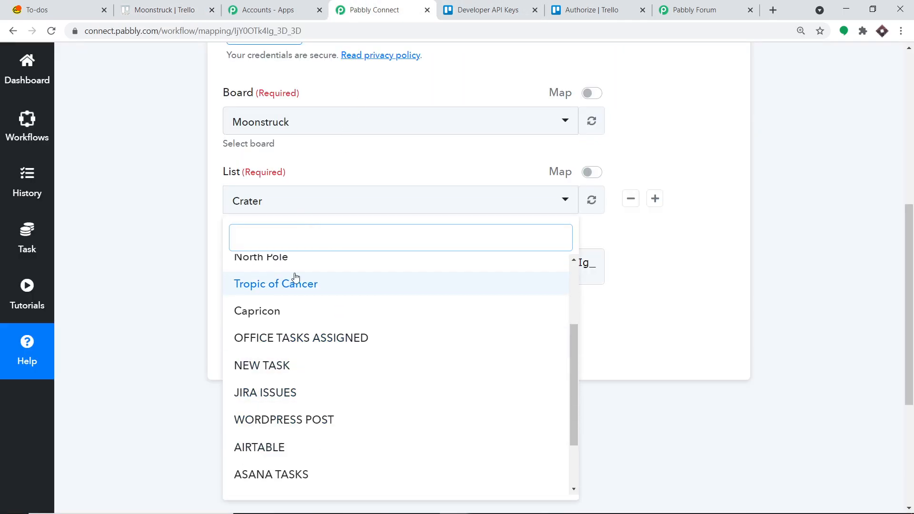
{"action": "scroll", "coordinate": [295, 277], "scroll_direction": "up", "scroll_amount": 3}
{"action": "left_click", "coordinate": [157, 9]}
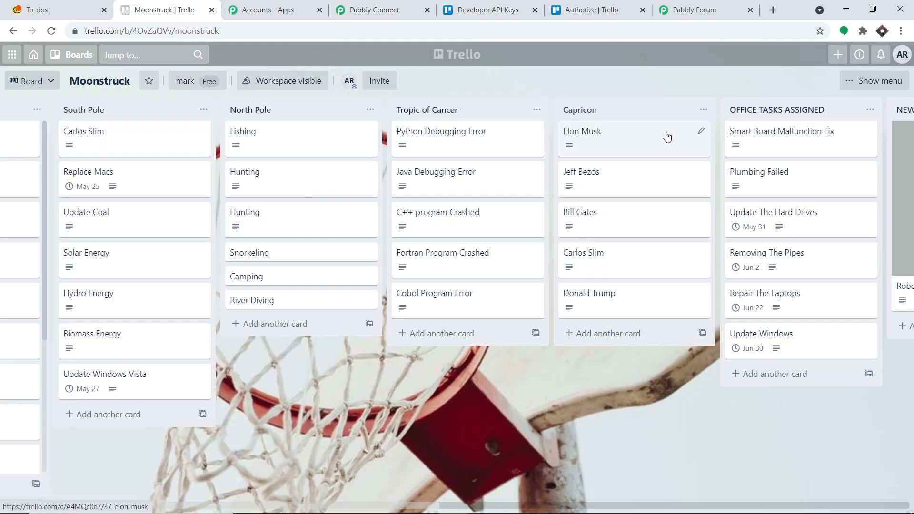
{"action": "left_click", "coordinate": [366, 10]}
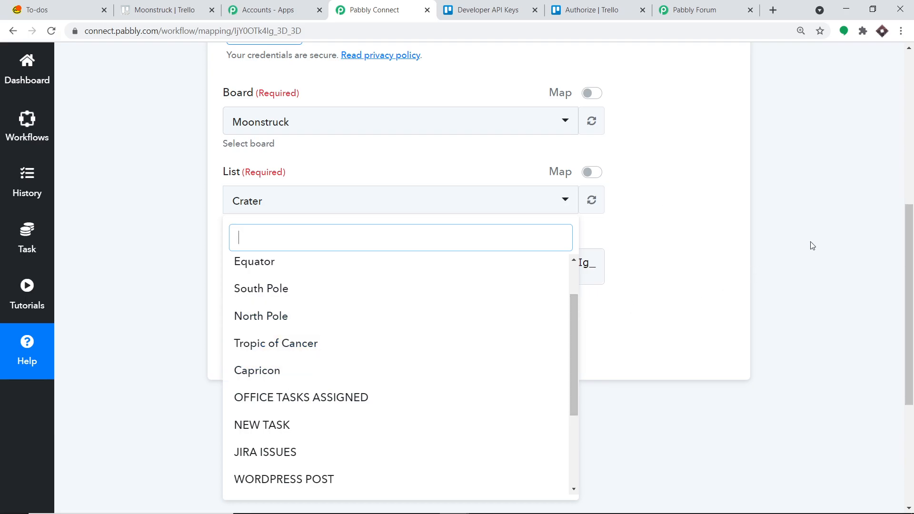
{"action": "left_click", "coordinate": [805, 220]}
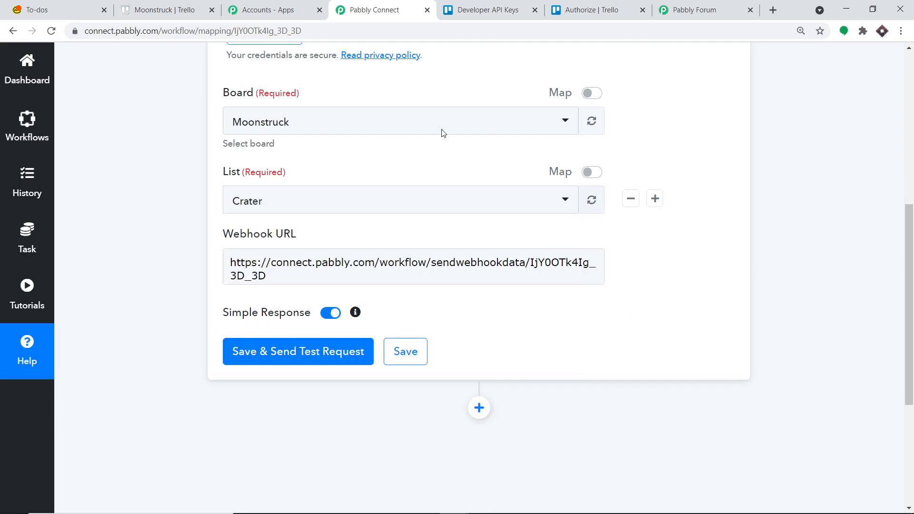
Step: Switch to Trello and add a list titled TASKS TO MONDAY at the end of the Moonstruck board
{"action": "left_click", "coordinate": [185, 7]}
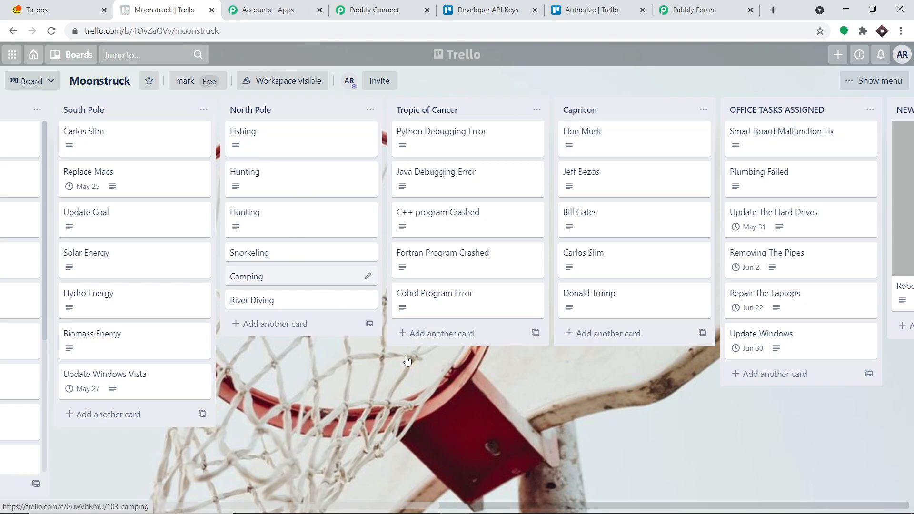
{"action": "left_click", "coordinate": [540, 506]}
{"action": "left_click_drag", "start_coordinate": [540, 508], "coordinate": [822, 490]}
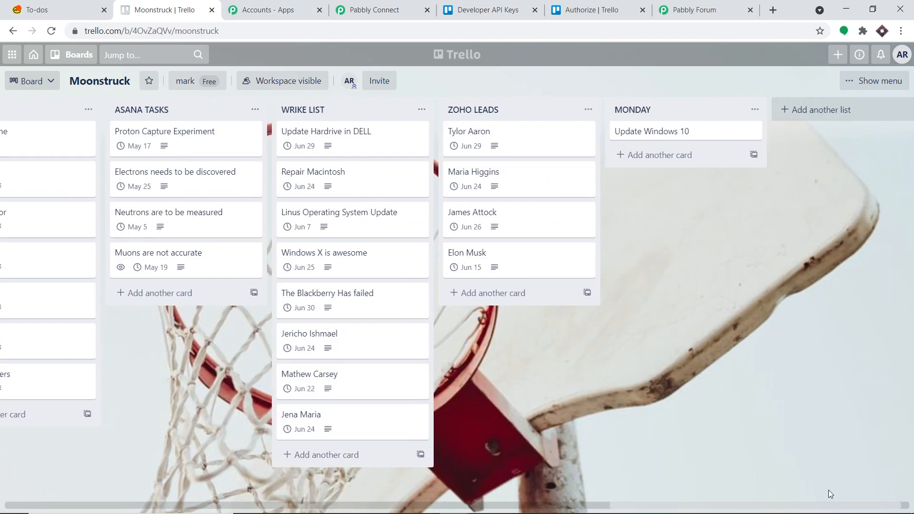
{"action": "left_click", "coordinate": [797, 109]}
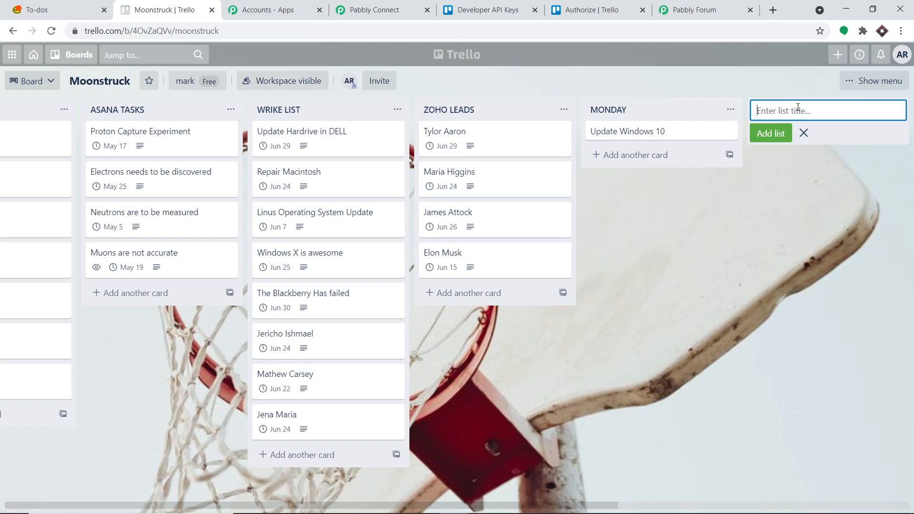
{"action": "type", "text": "MONDA"}
{"action": "key", "text": "BackSpace"}
{"action": "key", "text": "BackSpace"}
{"action": "key", "text": "BackSpace"}
{"action": "key", "text": "BackSpace"}
{"action": "key", "text": "BackSpace"}
{"action": "type", "text": "TASKS FROM MO"}
{"action": "key", "text": "BackSpace"}
{"action": "key", "text": "BackSpace"}
{"action": "key", "text": "BackSpace"}
{"action": "key", "text": "BackSpace"}
{"action": "key", "text": "BackSpace"}
{"action": "key", "text": "BackSpace"}
{"action": "key", "text": "BackSpace"}
{"action": "type", "text": "TO MONDAY"}
{"action": "left_click", "coordinate": [777, 136]}
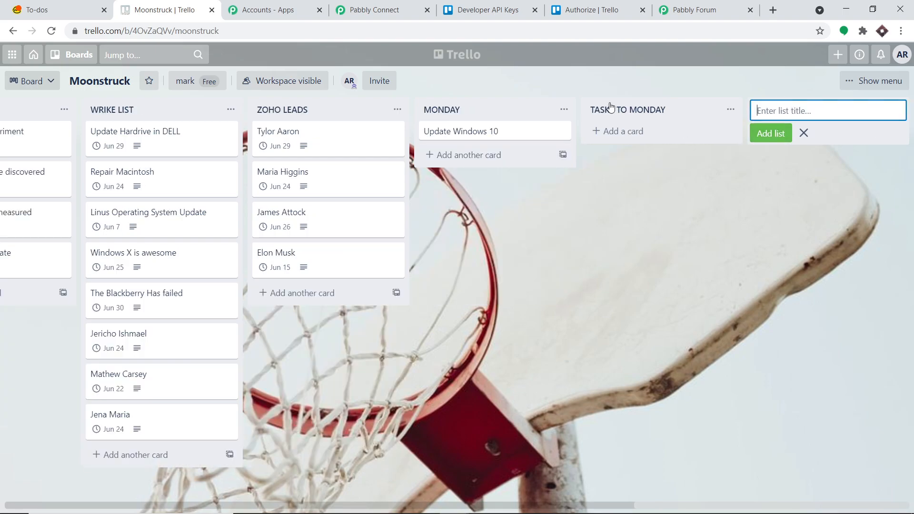
Step: Back in Pabbly Connect, refresh the trigger's list choices and set the list to TASKS TO MONDAY
{"action": "left_click", "coordinate": [381, 5]}
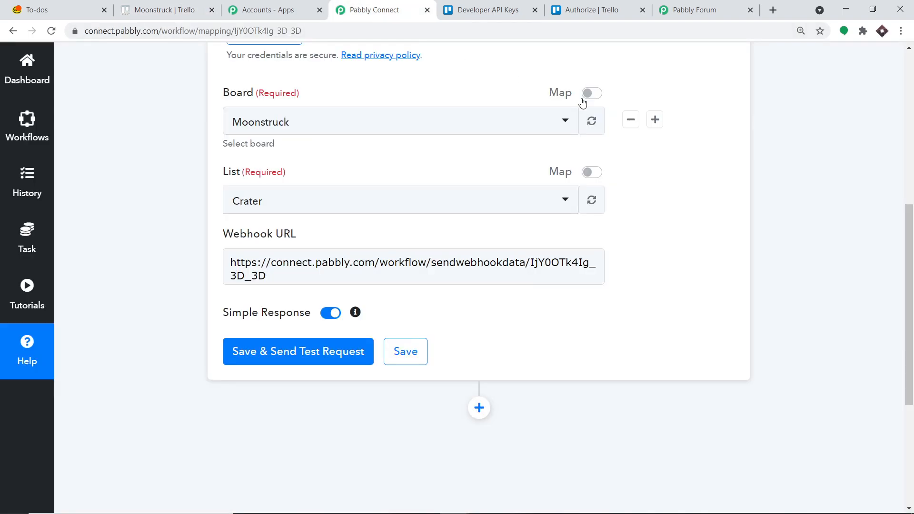
{"action": "left_click", "coordinate": [592, 200]}
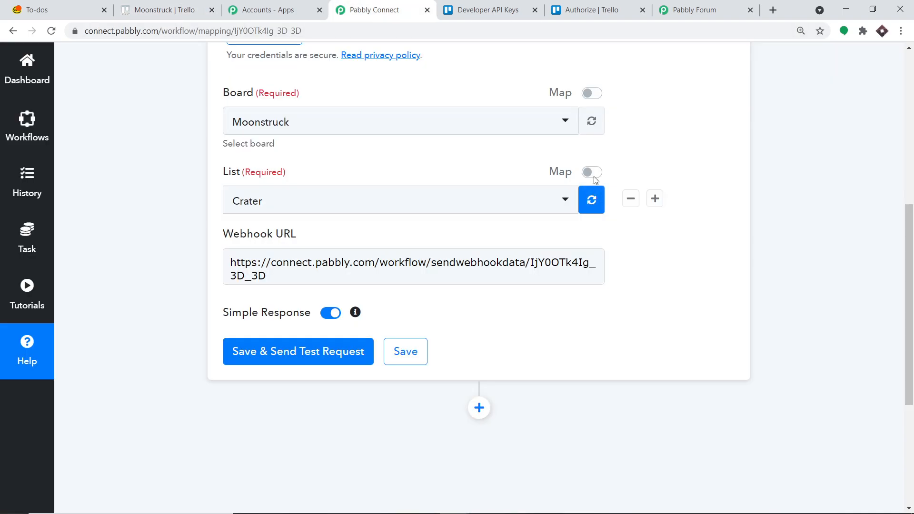
{"action": "left_click", "coordinate": [438, 210]}
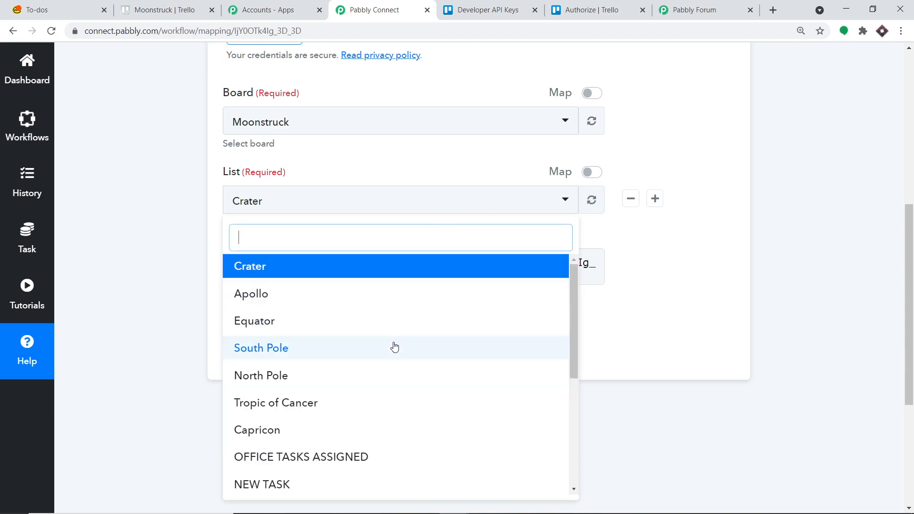
{"action": "scroll", "coordinate": [395, 347], "scroll_direction": "down", "scroll_amount": 5}
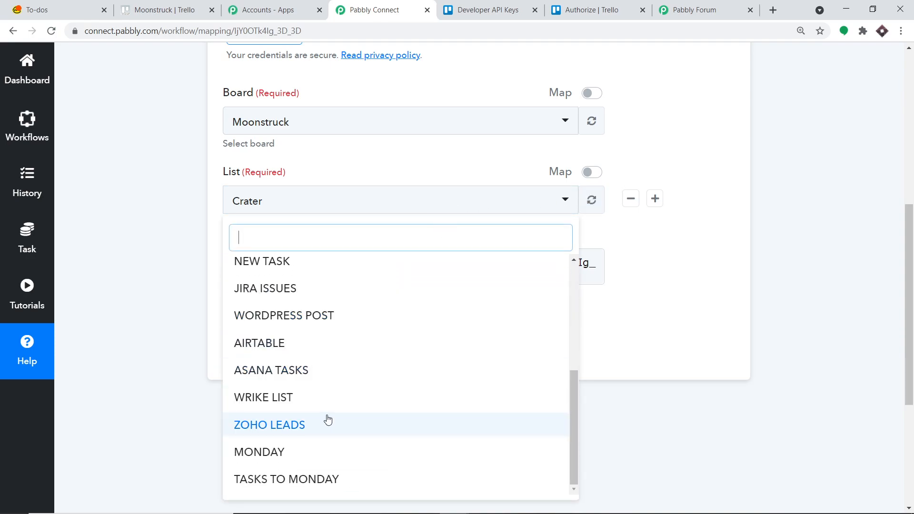
{"action": "left_click", "coordinate": [349, 485]}
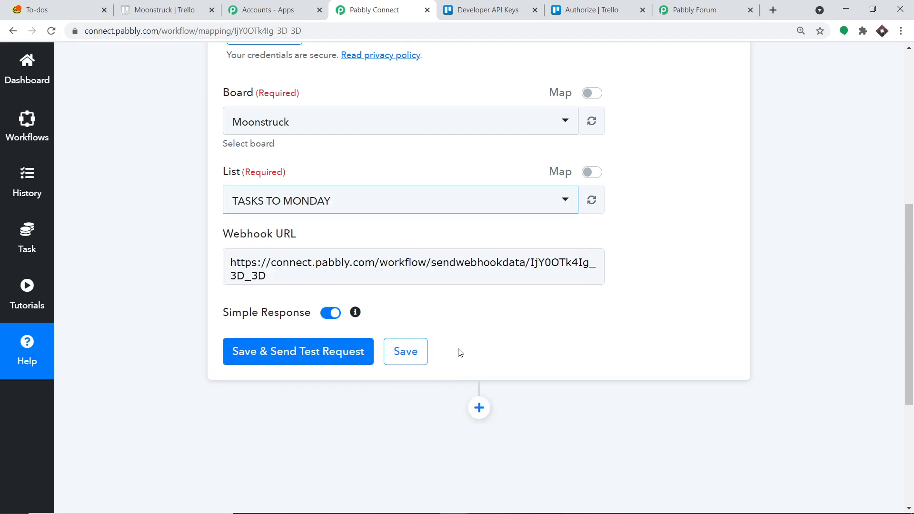
Step: Save the Trello trigger with a test request and review the API response
{"action": "scroll", "coordinate": [293, 288], "scroll_direction": "up", "scroll_amount": 1}
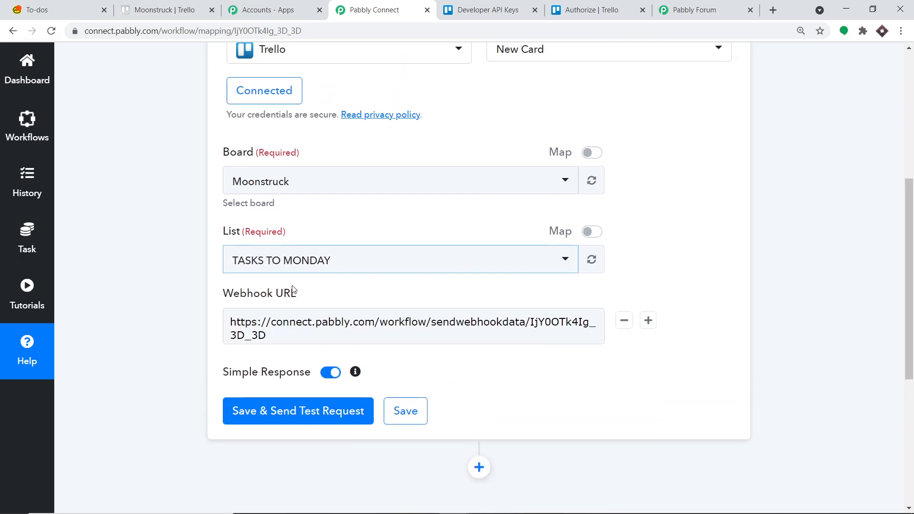
{"action": "left_click", "coordinate": [210, 322]}
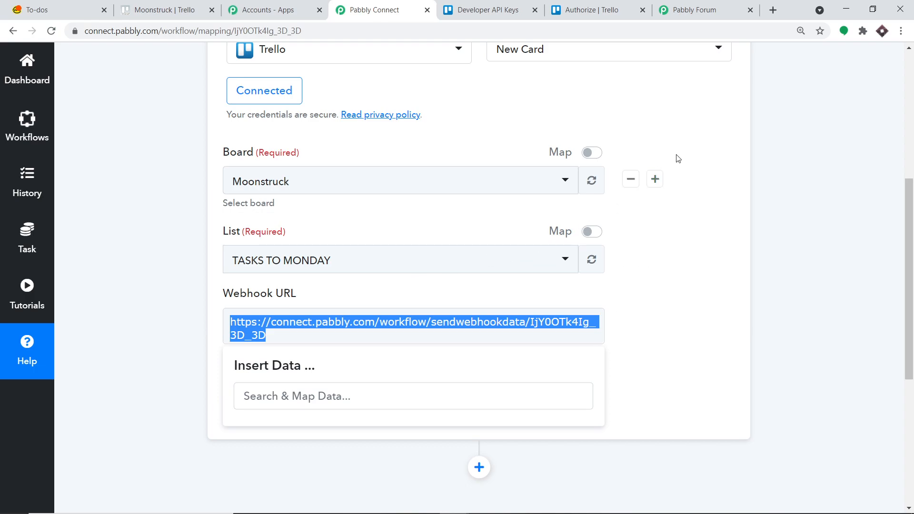
{"action": "left_click", "coordinate": [819, 144]}
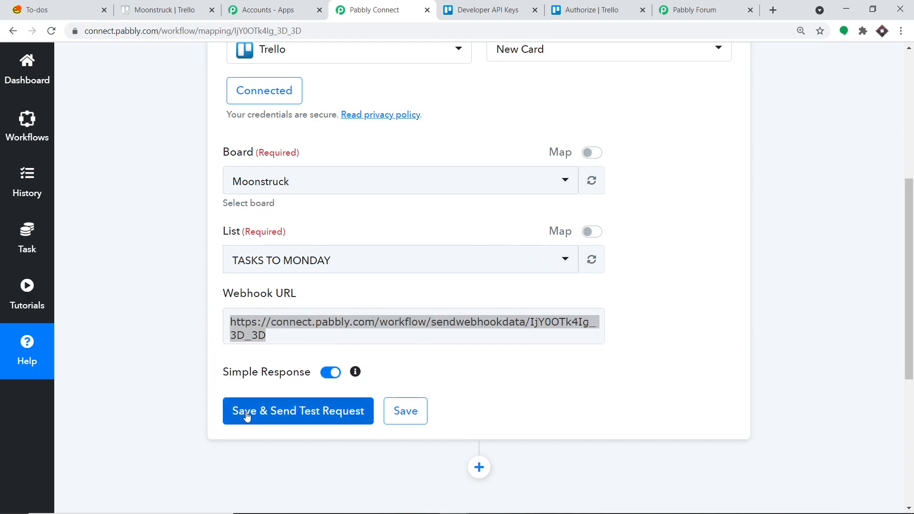
{"action": "scroll", "coordinate": [246, 415], "scroll_direction": "down", "scroll_amount": 1}
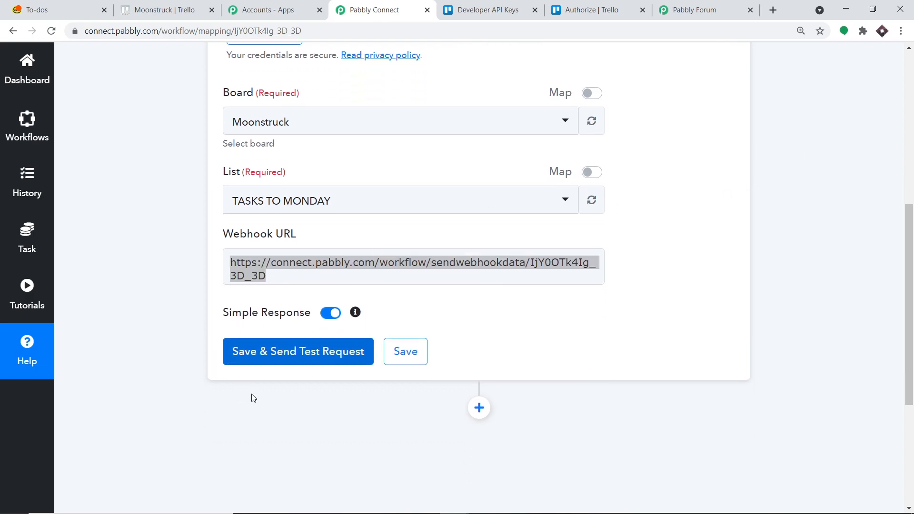
{"action": "left_click", "coordinate": [271, 355]}
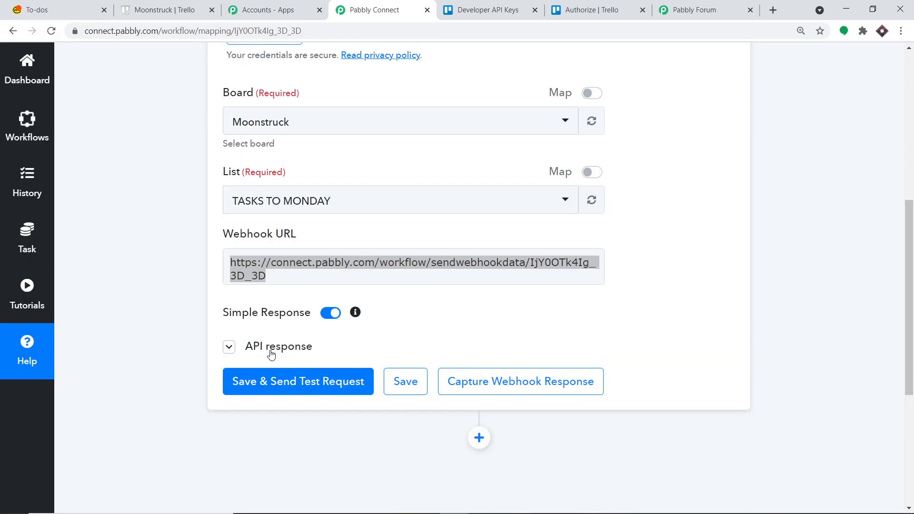
{"action": "scroll", "coordinate": [272, 331], "scroll_direction": "up", "scroll_amount": 2}
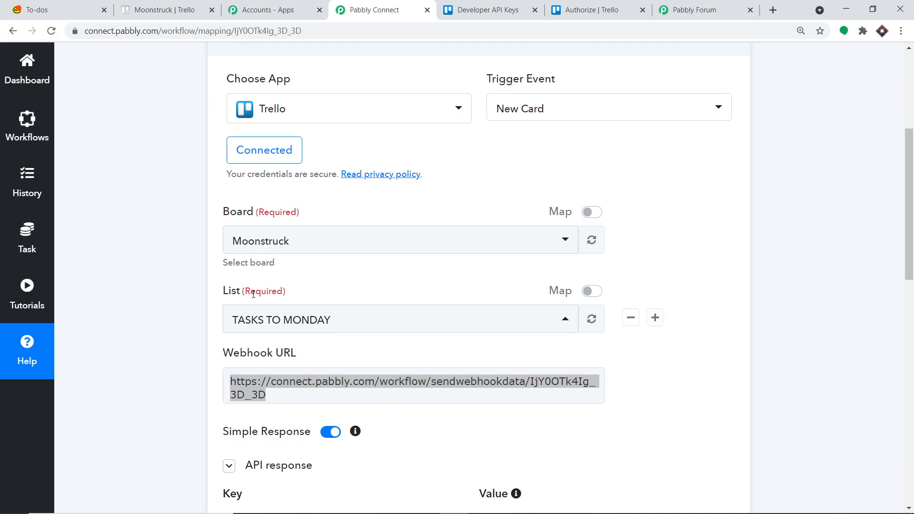
{"action": "scroll", "coordinate": [298, 294], "scroll_direction": "down", "scroll_amount": 5}
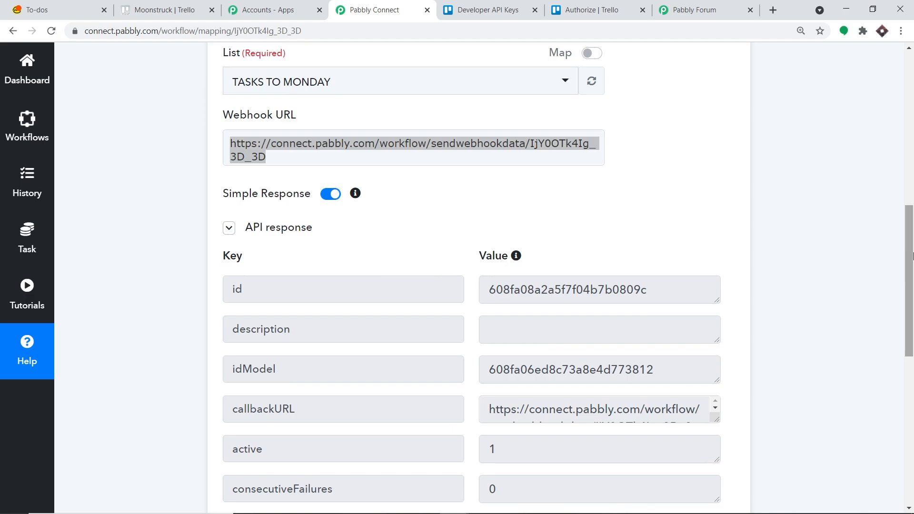
{"action": "scroll", "coordinate": [426, 279], "scroll_direction": "down", "scroll_amount": 5}
Step: Check the TASKS TO MONDAY list in Trello, then start capturing the webhook response in Pabbly Connect
{"action": "left_click", "coordinate": [188, 4]}
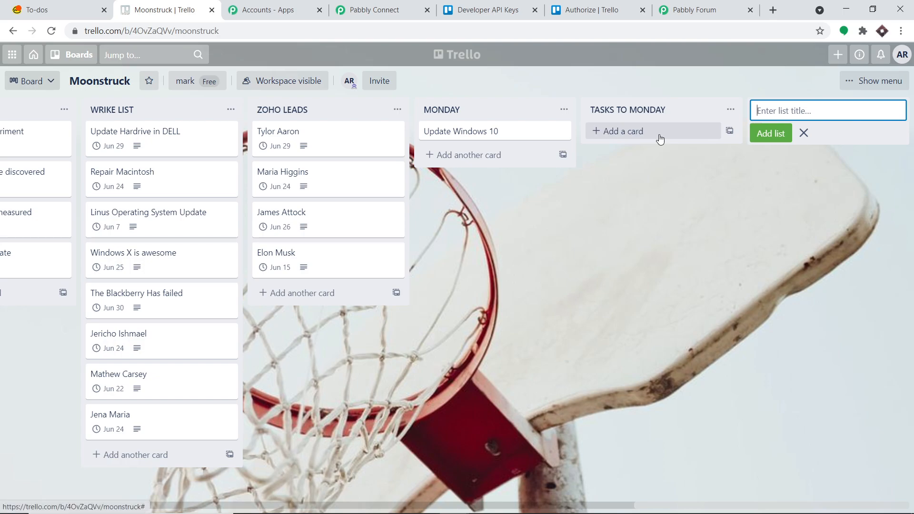
{"action": "left_click", "coordinate": [362, 9]}
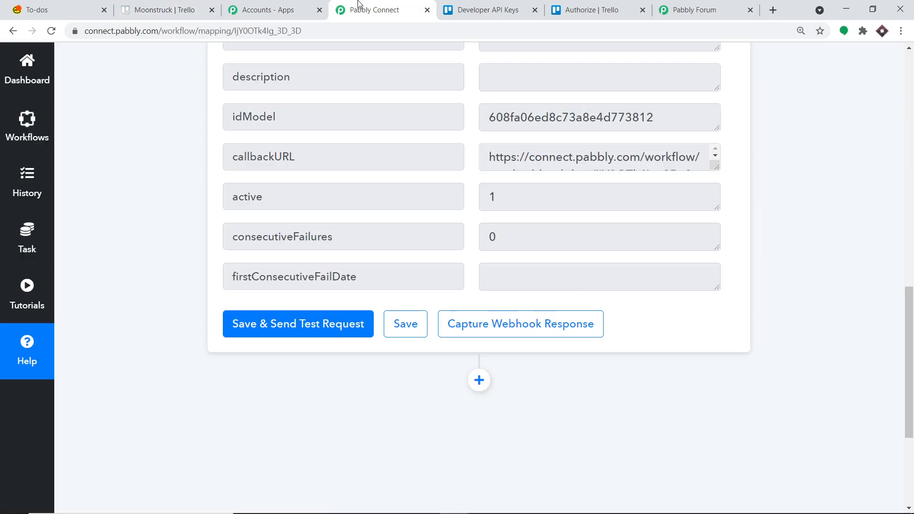
{"action": "left_click", "coordinate": [498, 328]}
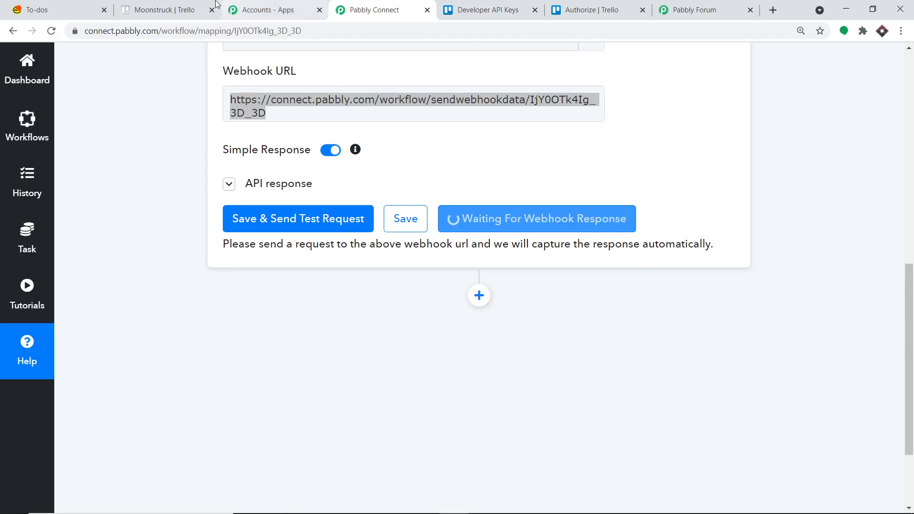
Step: Switch to Trello and add a card titled Remove Macintosh to the TASKS TO MONDAY list
{"action": "left_click", "coordinate": [179, 5]}
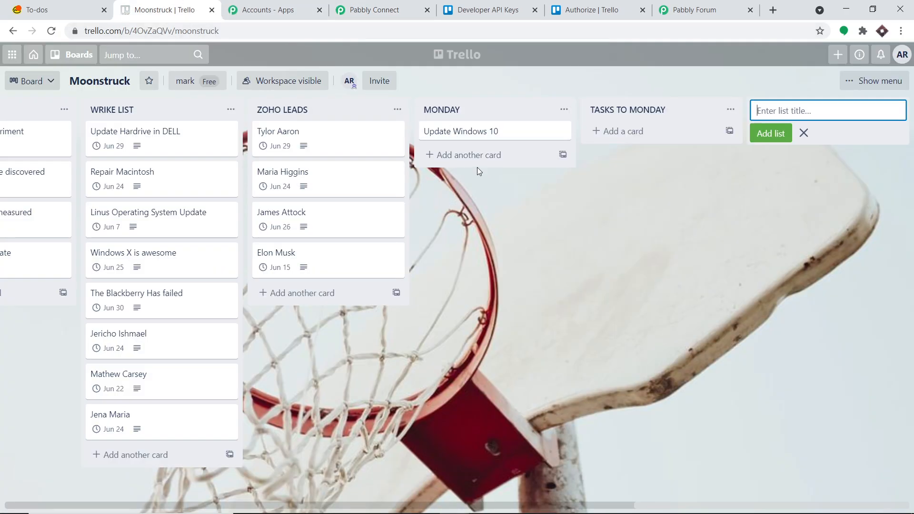
{"action": "left_click", "coordinate": [609, 131]}
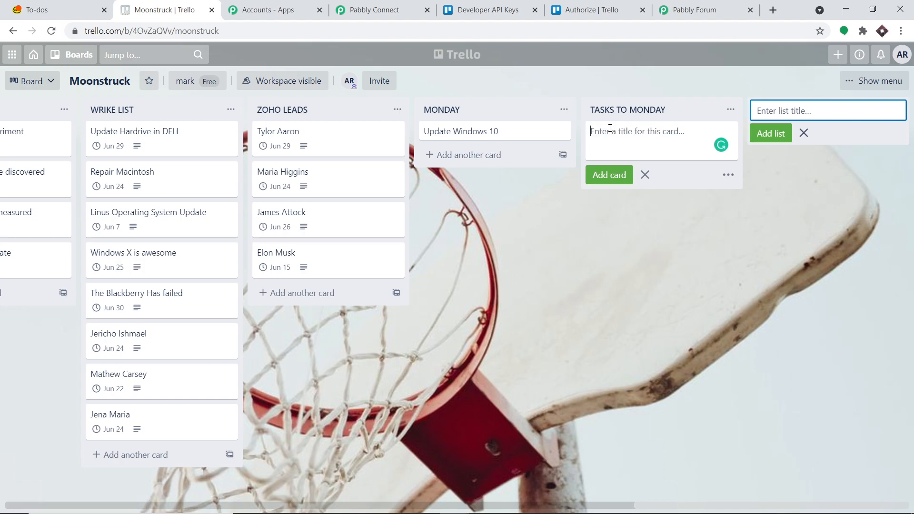
{"action": "type", "text": "Remove Macintosh"}
{"action": "left_click", "coordinate": [610, 176]}
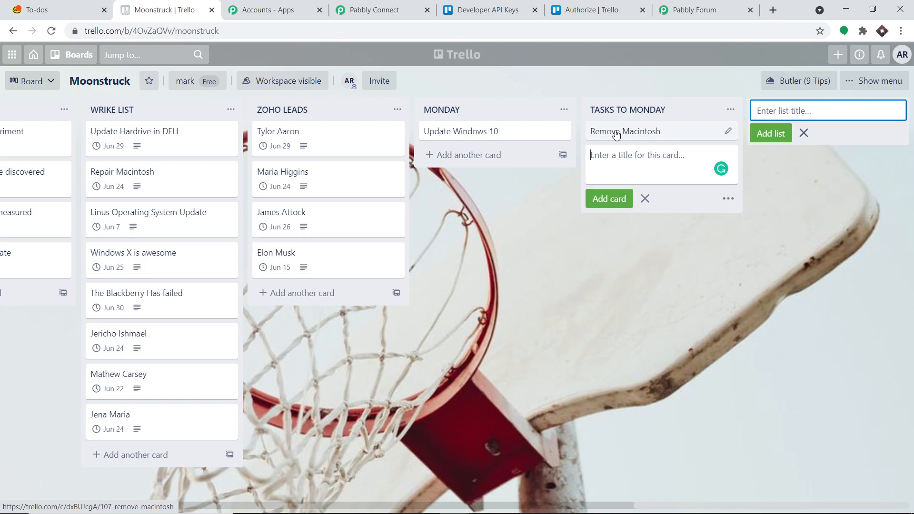
Step: Examine the card name in Pabbly Connect's captured webhook response and compare it with the new card in Trello
{"action": "left_click", "coordinate": [366, 7]}
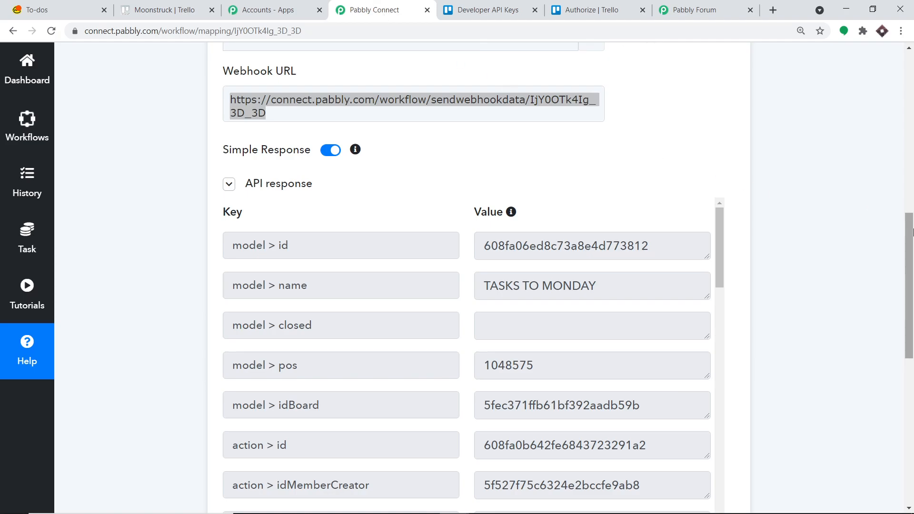
{"action": "scroll", "coordinate": [880, 263], "scroll_direction": "down", "scroll_amount": 3}
{"action": "scroll", "coordinate": [649, 228], "scroll_direction": "down", "scroll_amount": 4}
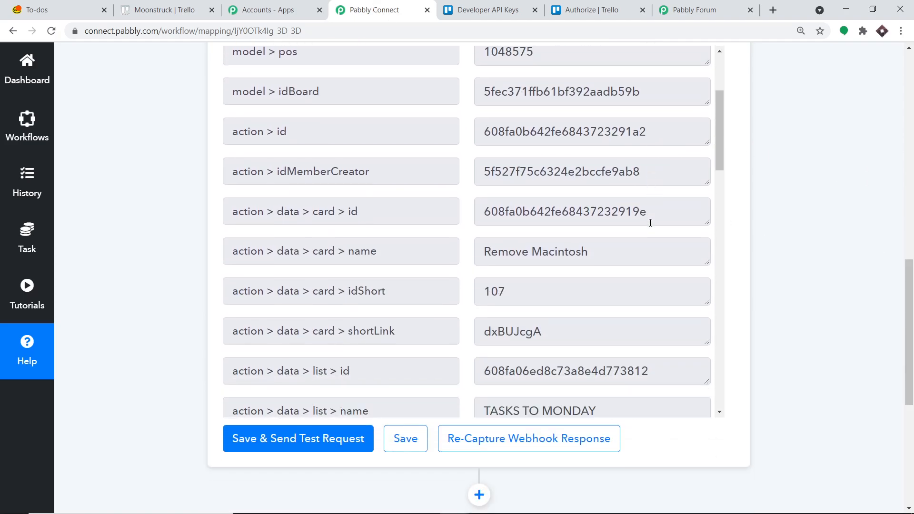
{"action": "left_click_drag", "start_coordinate": [584, 240], "coordinate": [477, 230]}
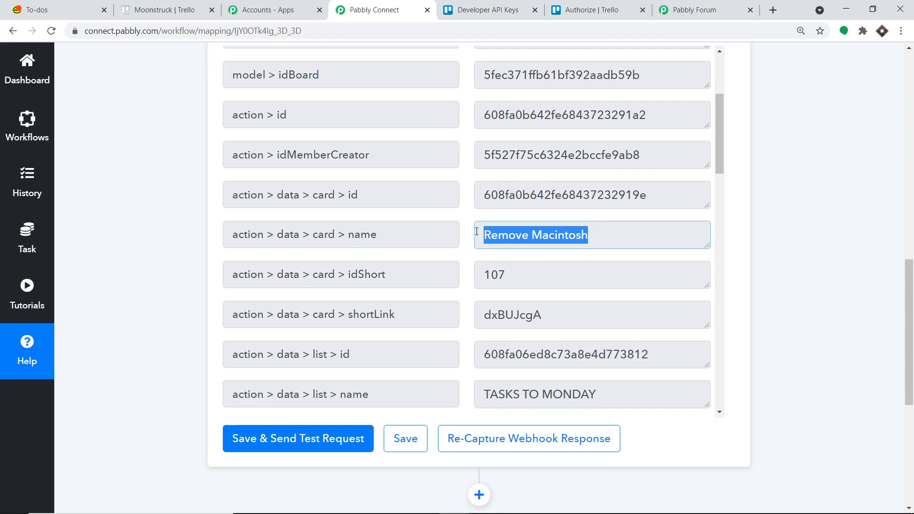
{"action": "left_click", "coordinate": [165, 9]}
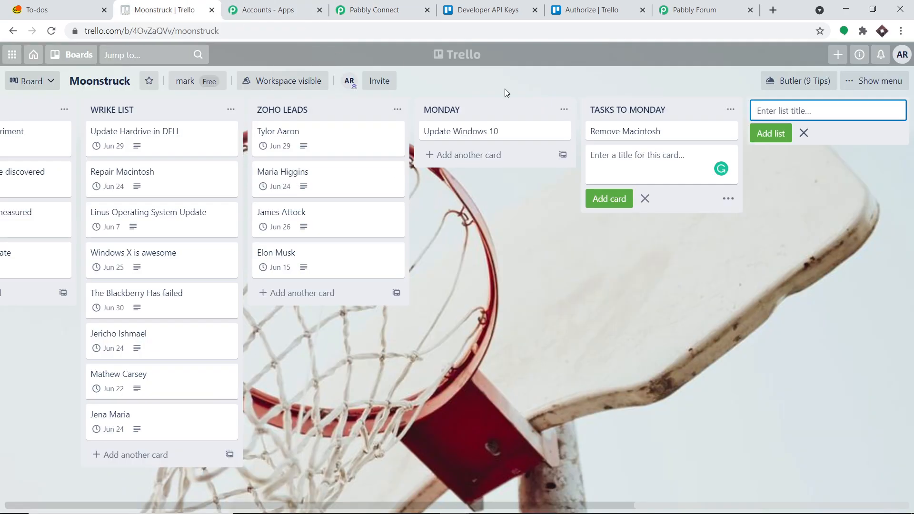
Step: Open the Remove Macintosh card in the TASKS TO MONDAY list and enter the description "The Macintosh has to be upgraded"
{"action": "left_click", "coordinate": [637, 133]}
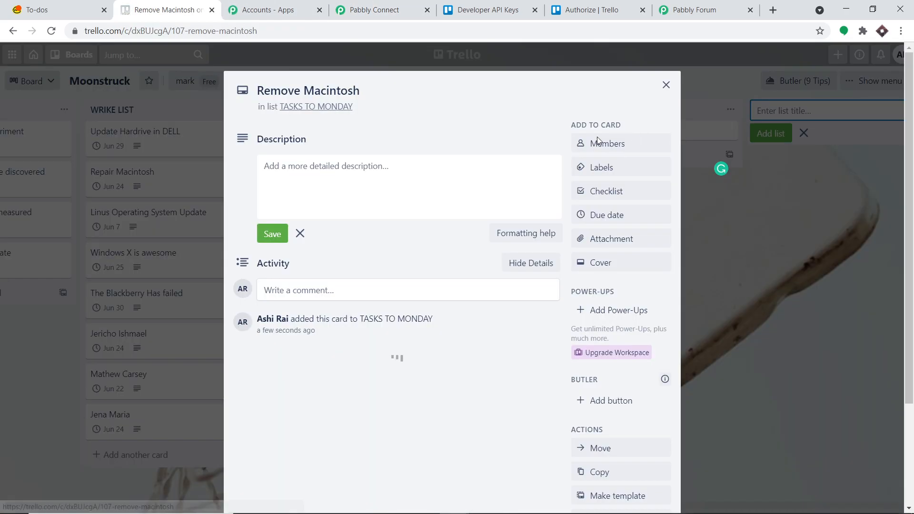
{"action": "left_click", "coordinate": [390, 161]}
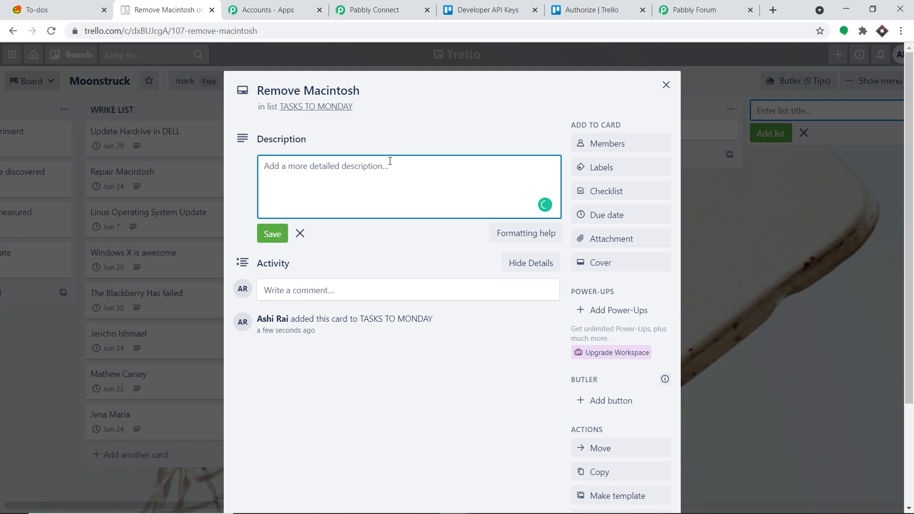
{"action": "type", "text": "The Macin"}
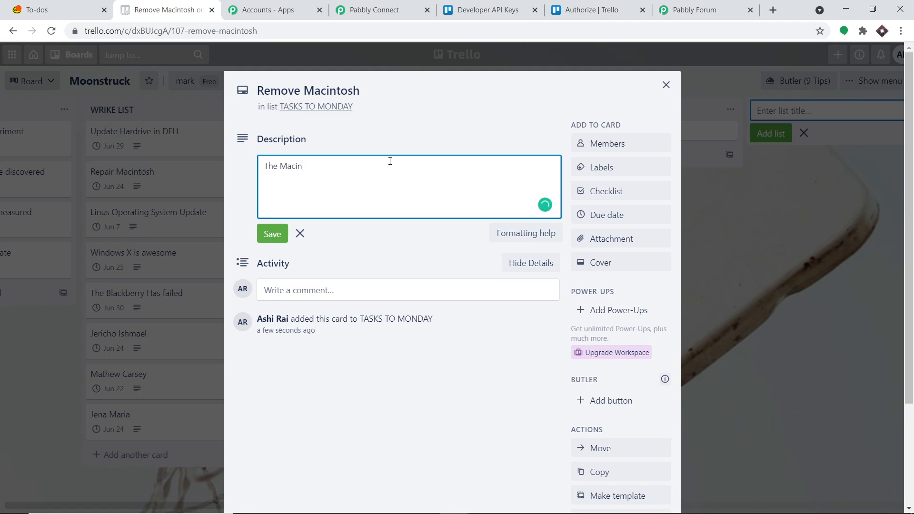
{"action": "type", "text": "tosh has to be upgraded"}
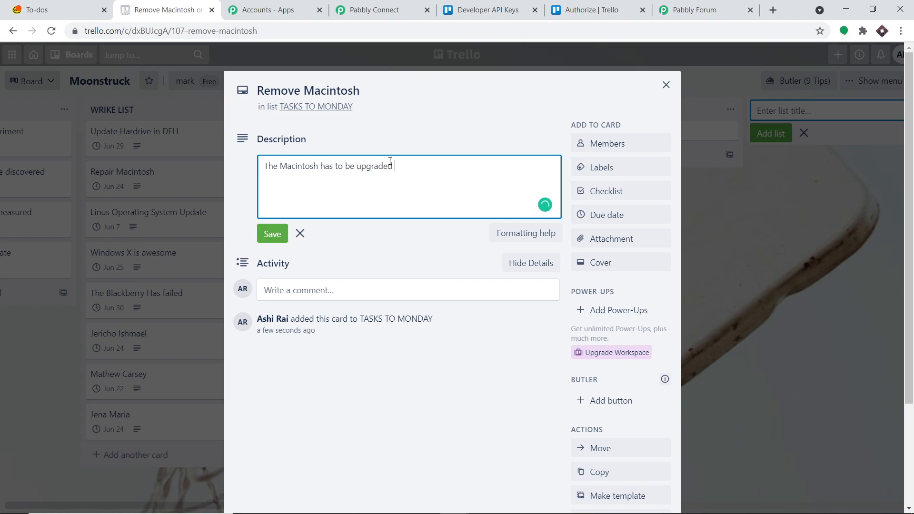
Step: Set the card's due date to 05/29/2021 at 12:00 AM, then save its description and close the card
{"action": "left_click", "coordinate": [606, 214]}
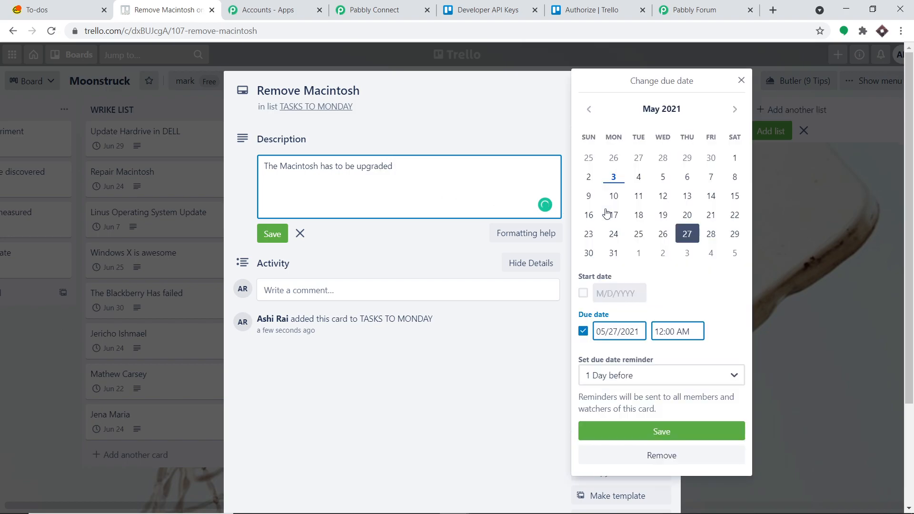
{"action": "left_click", "coordinate": [734, 237]}
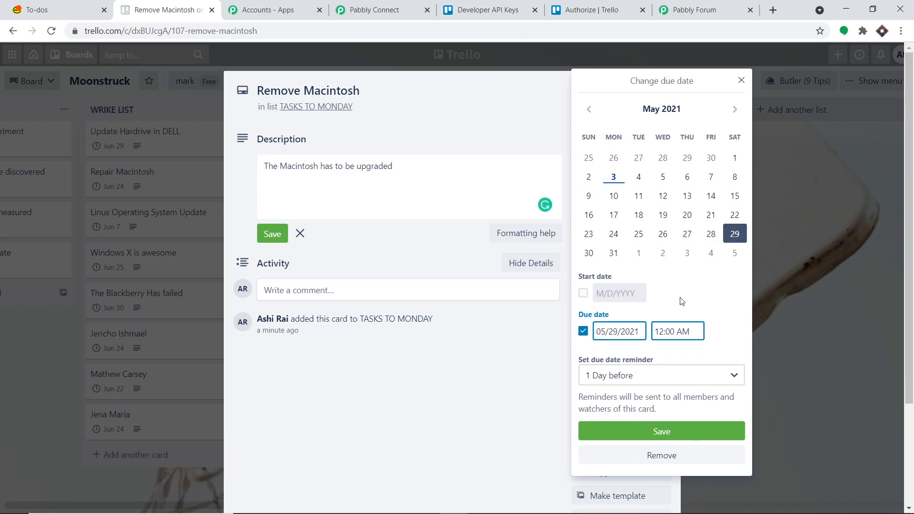
{"action": "left_click", "coordinate": [659, 431]}
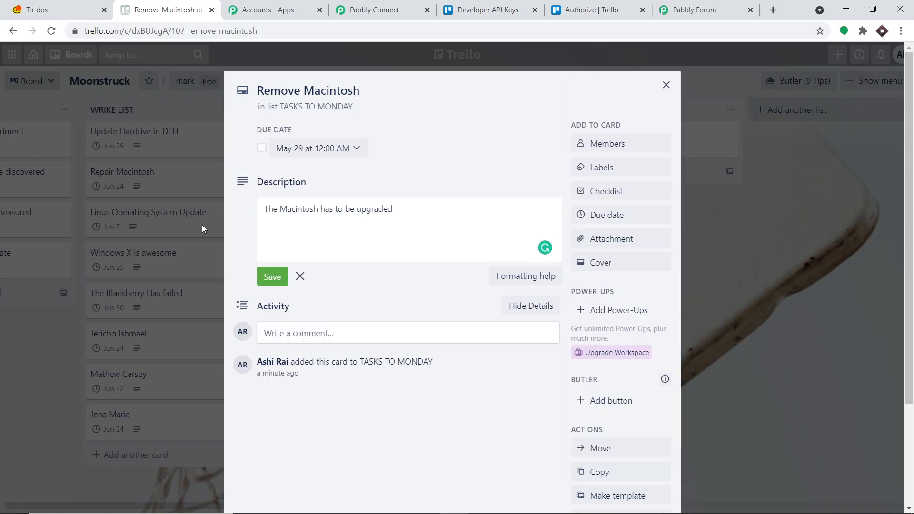
{"action": "left_click", "coordinate": [276, 271]}
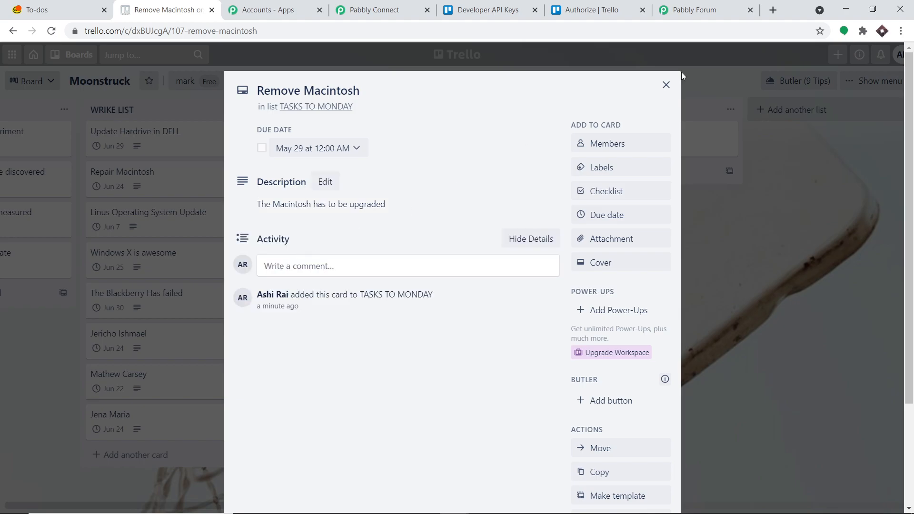
{"action": "left_click", "coordinate": [665, 86]}
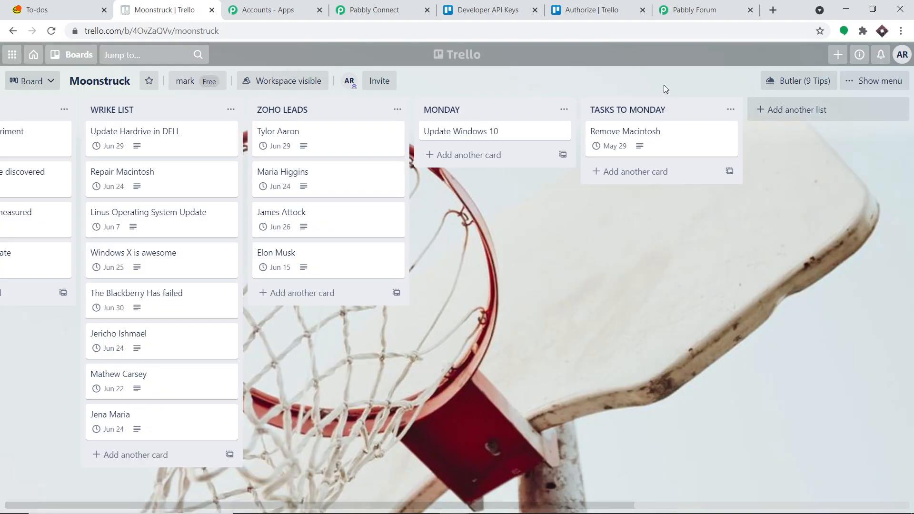
Step: Switch to Pabbly Connect and add an action step after the trigger, using Trello with the Get Card Details event
{"action": "left_click", "coordinate": [391, 5]}
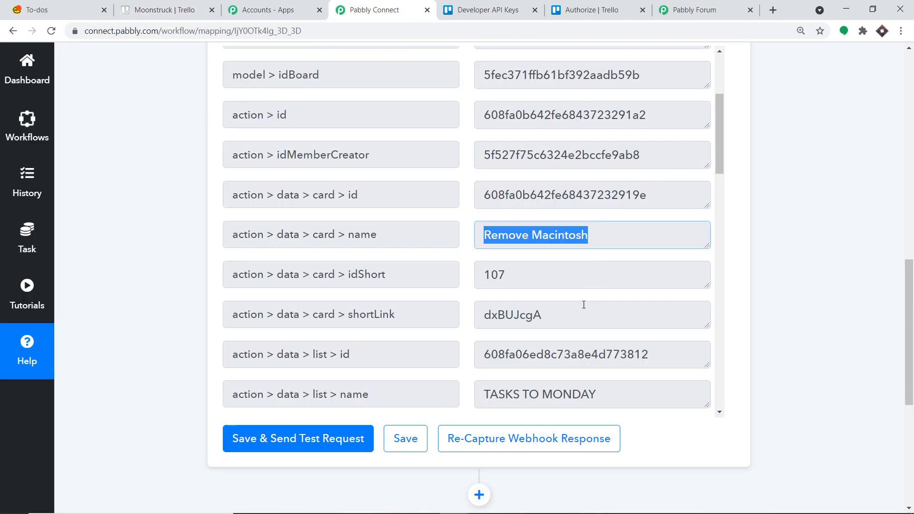
{"action": "left_click_drag", "start_coordinate": [910, 270], "coordinate": [911, 364]}
{"action": "left_click", "coordinate": [479, 179]}
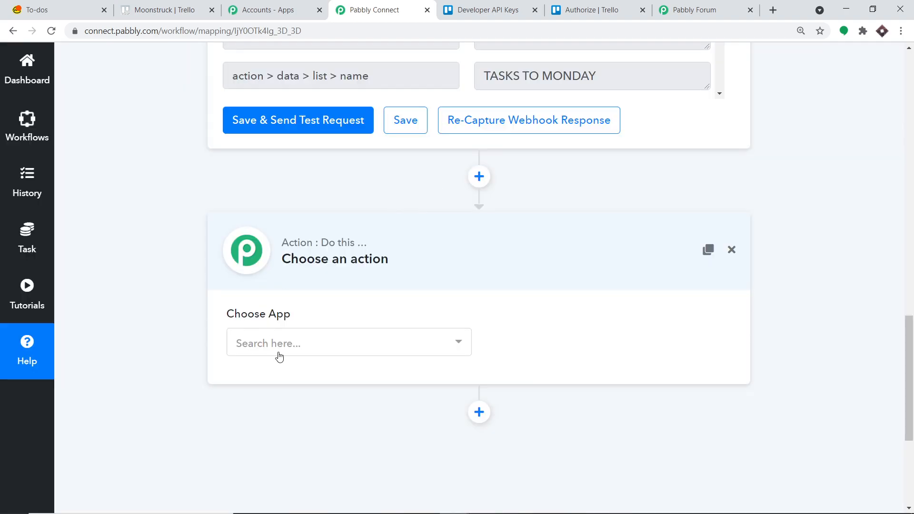
{"action": "left_click", "coordinate": [293, 349]}
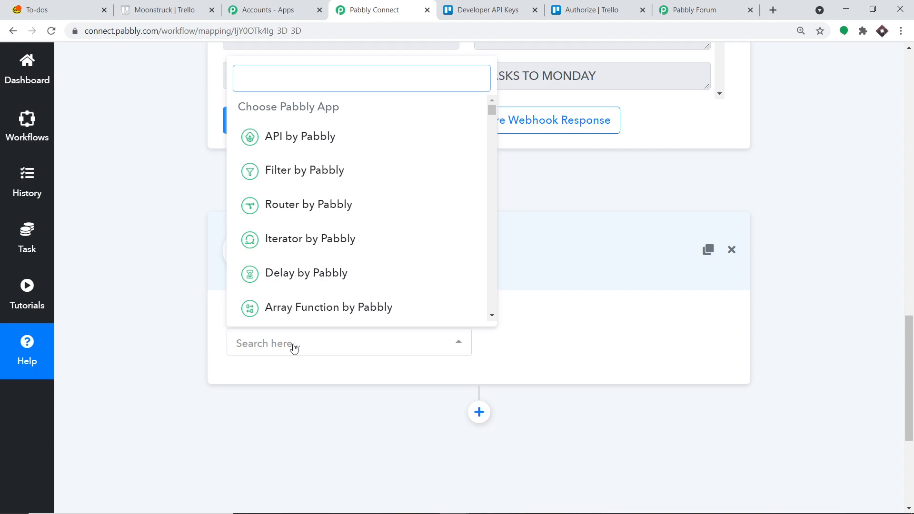
{"action": "type", "text": "trello"}
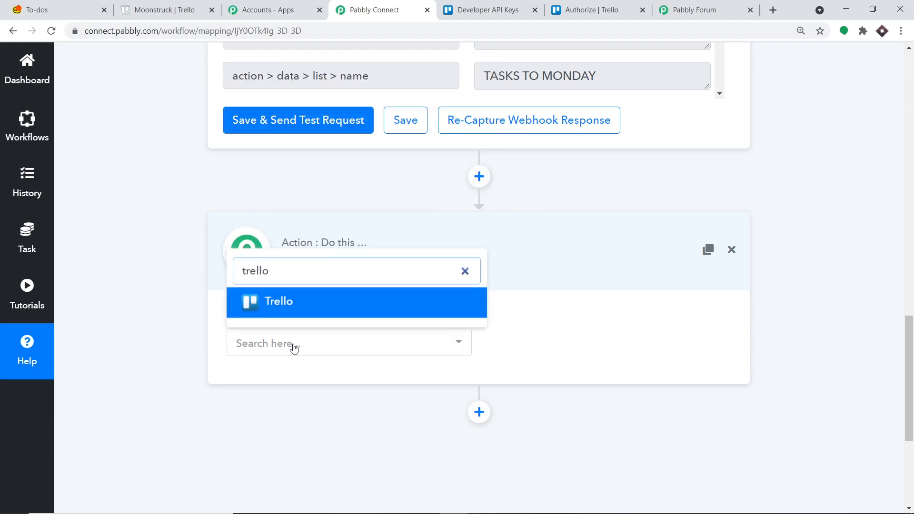
{"action": "left_click", "coordinate": [310, 305]}
{"action": "left_click", "coordinate": [573, 351]}
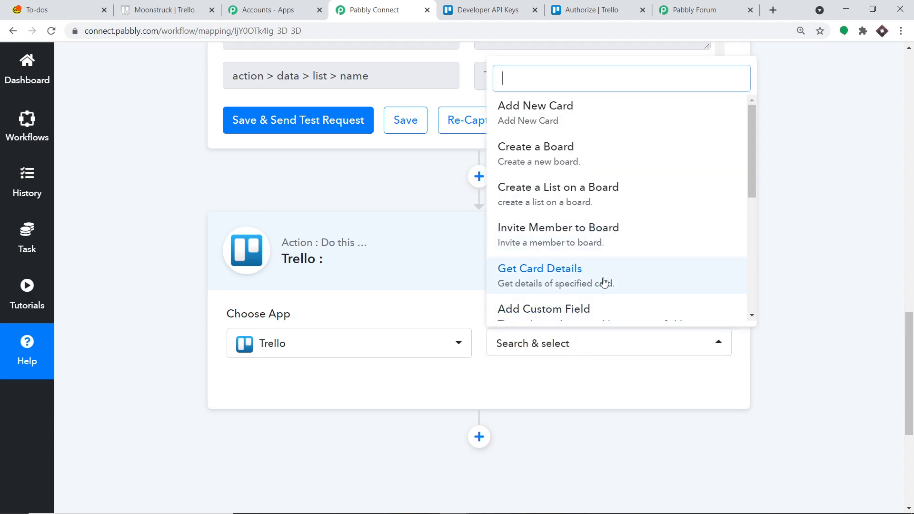
{"action": "left_click", "coordinate": [603, 281]}
{"action": "scroll", "coordinate": [318, 322], "scroll_direction": "down", "scroll_amount": 1}
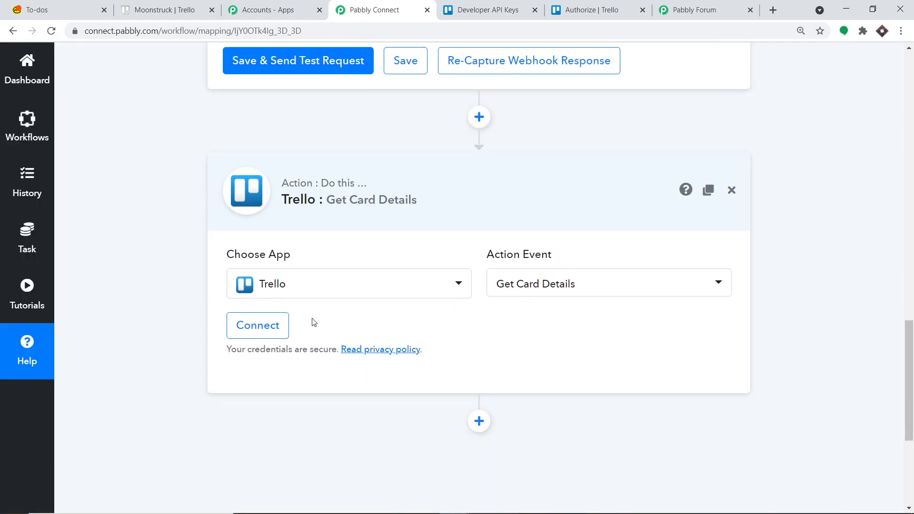
{"action": "left_click", "coordinate": [263, 331]}
{"action": "scroll", "coordinate": [632, 236], "scroll_direction": "down", "scroll_amount": 1}
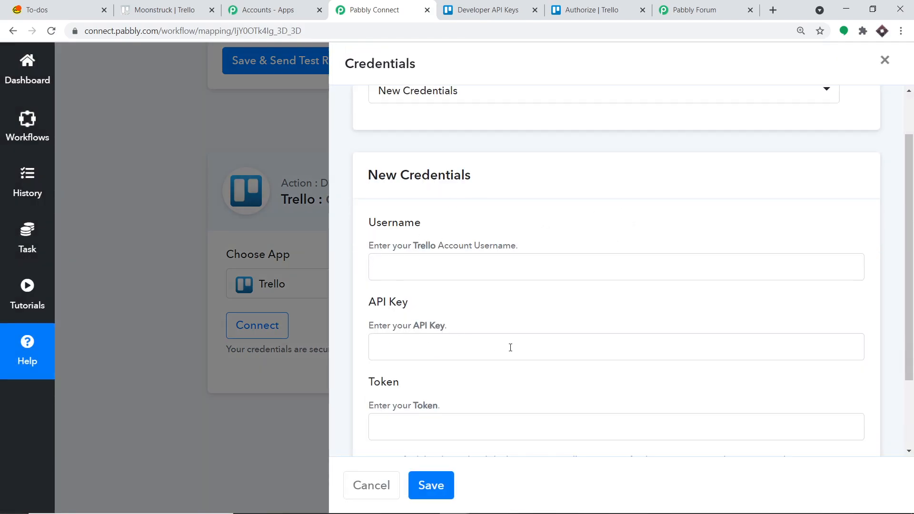
{"action": "scroll", "coordinate": [510, 348], "scroll_direction": "up", "scroll_amount": 2}
{"action": "left_click", "coordinate": [477, 155]}
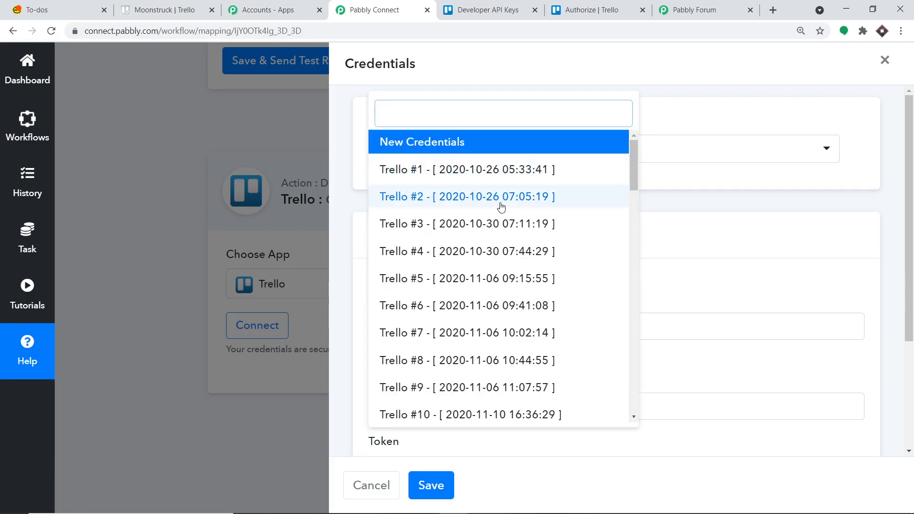
{"action": "scroll", "coordinate": [478, 299], "scroll_direction": "down", "scroll_amount": 20}
{"action": "scroll", "coordinate": [478, 300], "scroll_direction": "down", "scroll_amount": 5}
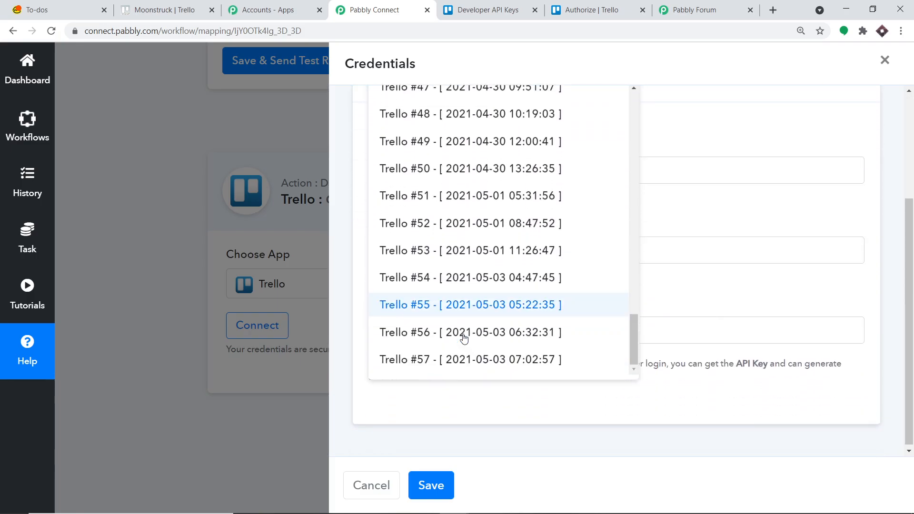
{"action": "left_click", "coordinate": [454, 407]}
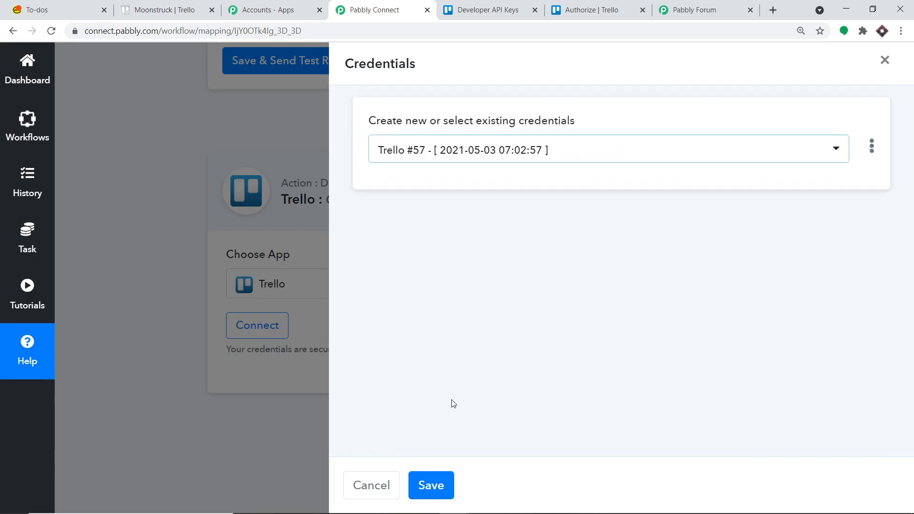
{"action": "left_click", "coordinate": [445, 484]}
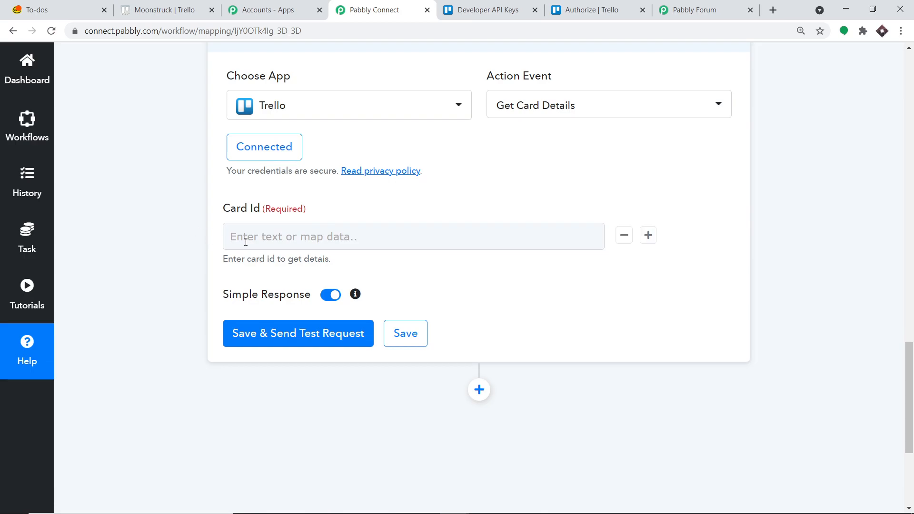
Step: Locate the card id in the trigger's API response and map action > data > card > id to the Get Card Details action's Card Id
{"action": "left_click_drag", "start_coordinate": [909, 354], "coordinate": [912, 200]}
{"action": "left_click_drag", "start_coordinate": [656, 299], "coordinate": [475, 300]}
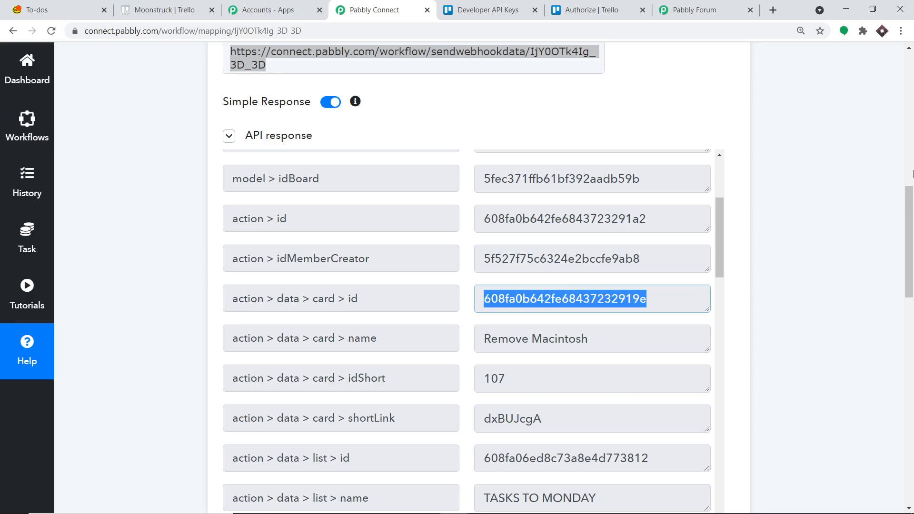
{"action": "scroll", "coordinate": [911, 202], "scroll_direction": "down", "scroll_amount": 1}
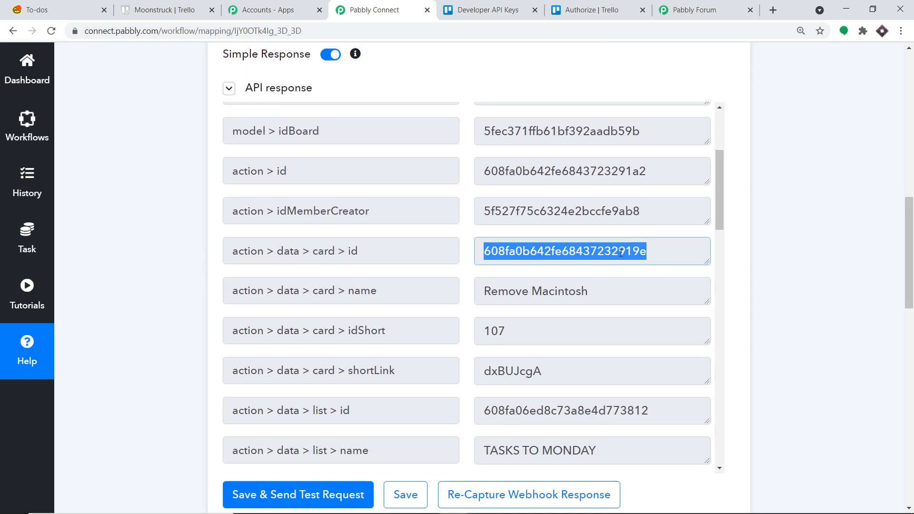
{"action": "scroll", "coordinate": [909, 253], "scroll_direction": "down", "scroll_amount": 7}
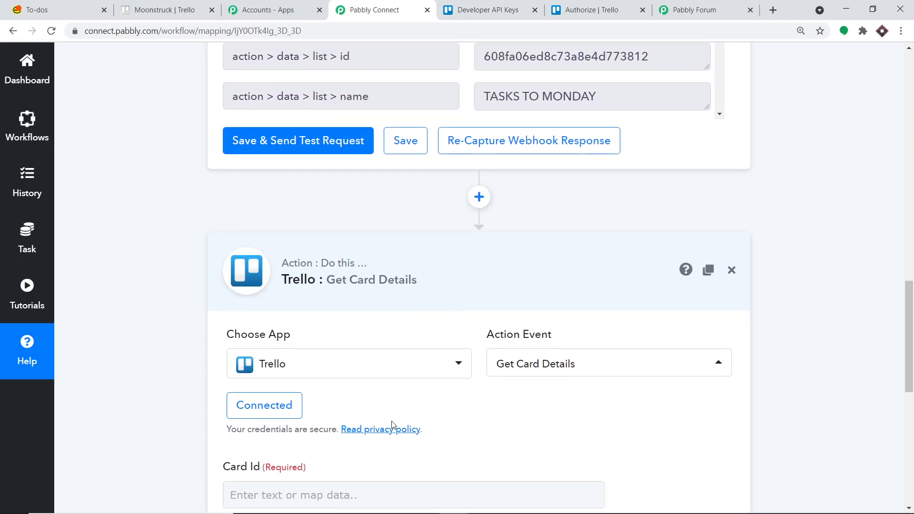
{"action": "scroll", "coordinate": [895, 409], "scroll_direction": "down", "scroll_amount": 6}
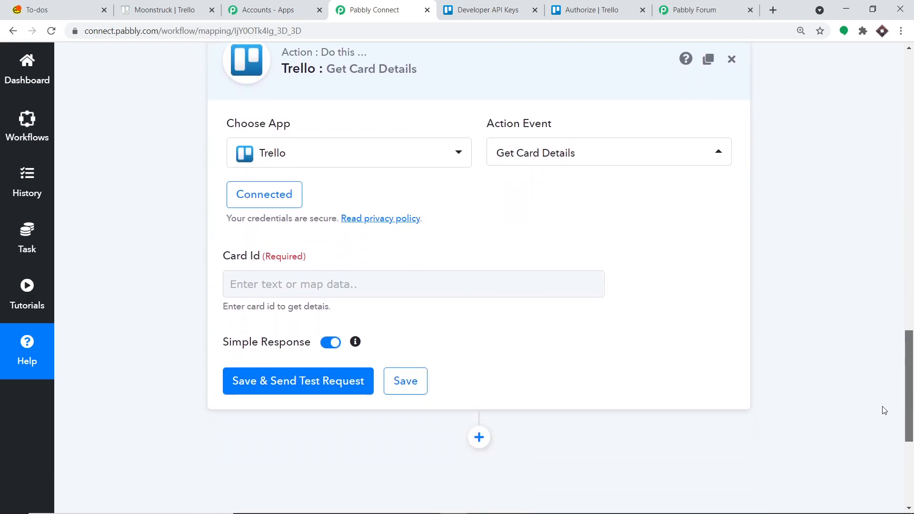
{"action": "scroll", "coordinate": [861, 430], "scroll_direction": "down", "scroll_amount": 1}
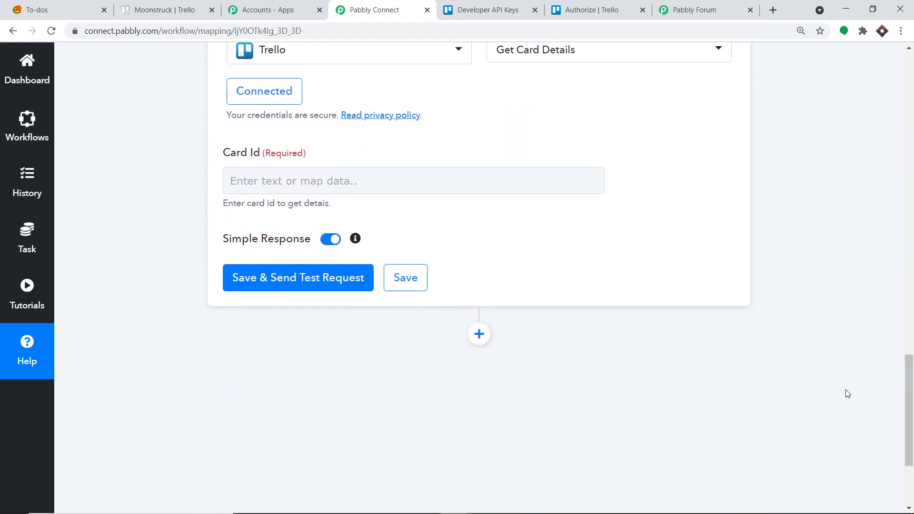
{"action": "left_click", "coordinate": [445, 180]}
{"action": "left_click", "coordinate": [354, 291]}
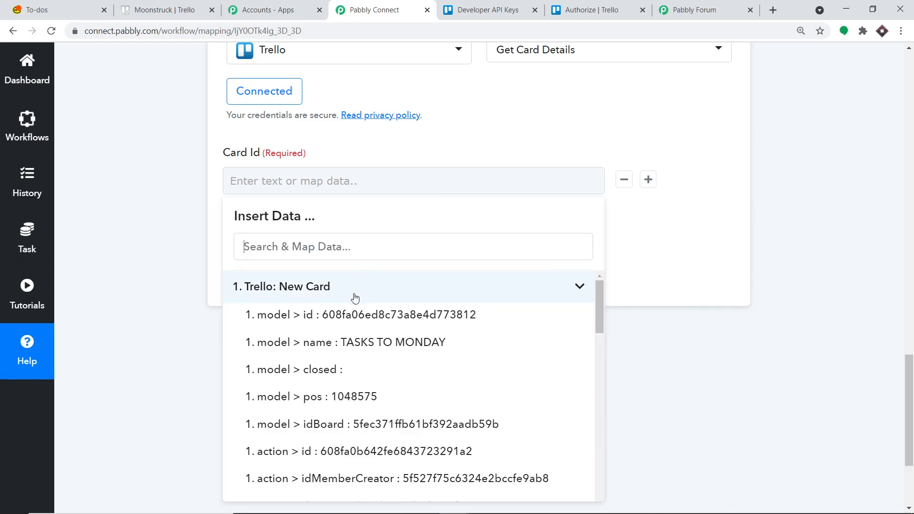
{"action": "scroll", "coordinate": [471, 341], "scroll_direction": "down", "scroll_amount": 3}
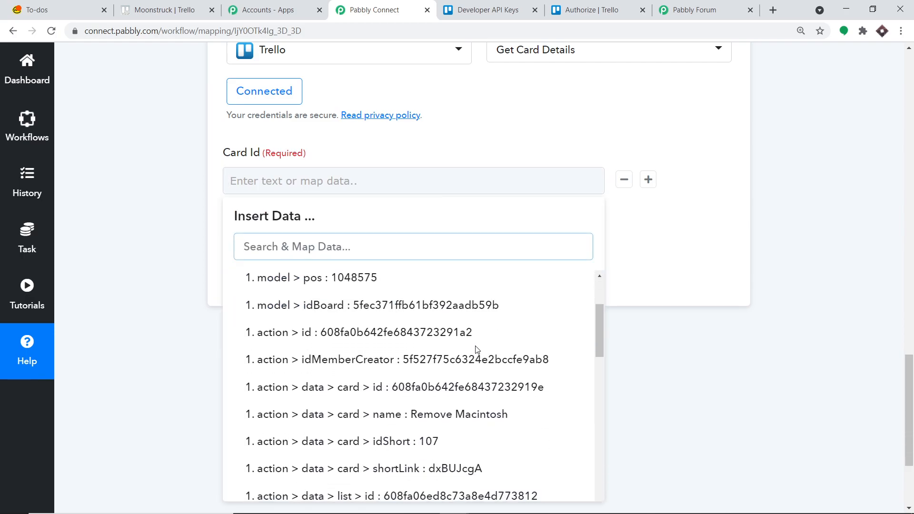
{"action": "left_click", "coordinate": [422, 395]}
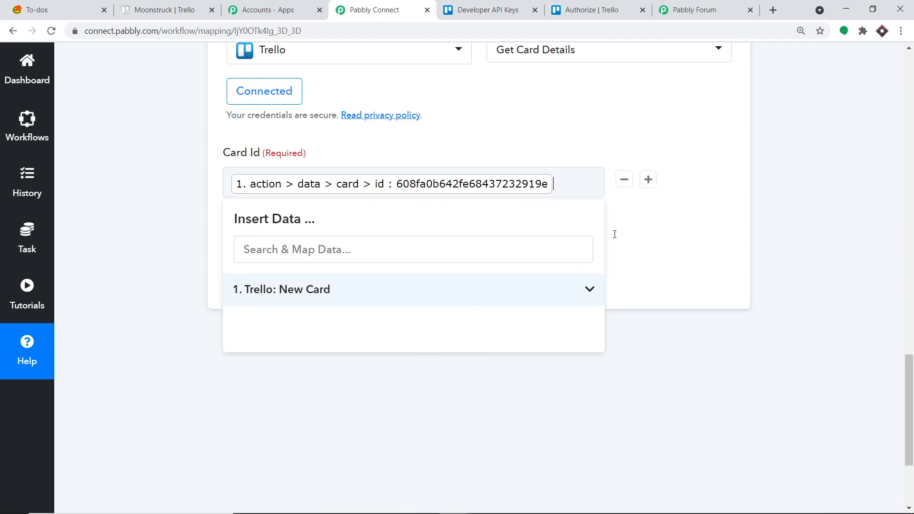
{"action": "left_click", "coordinate": [871, 149]}
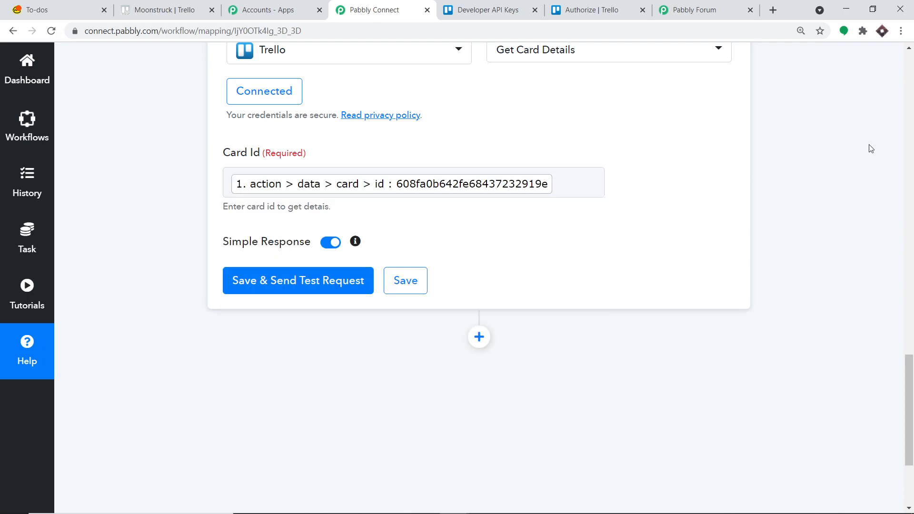
Step: Save the Get Card Details action with a test request and check the description and due date in its API response
{"action": "left_click", "coordinate": [335, 292]}
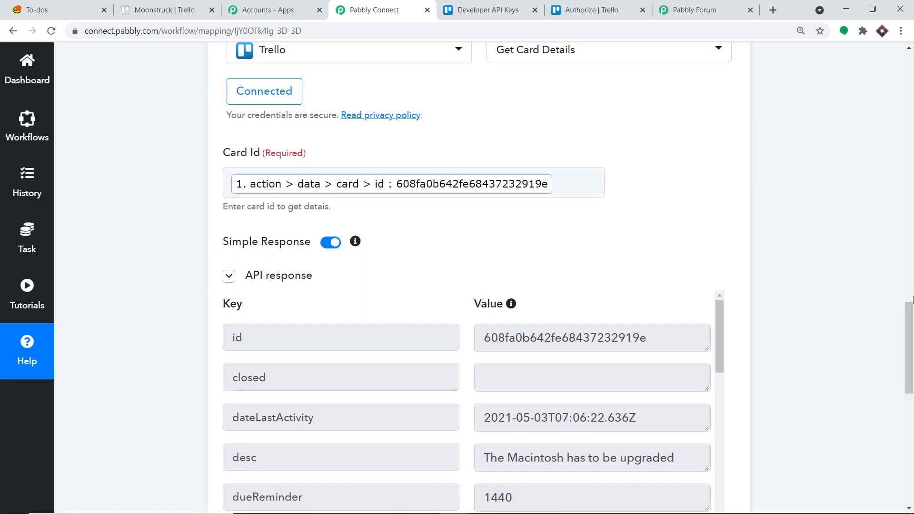
{"action": "scroll", "coordinate": [912, 294], "scroll_direction": "down", "scroll_amount": 5}
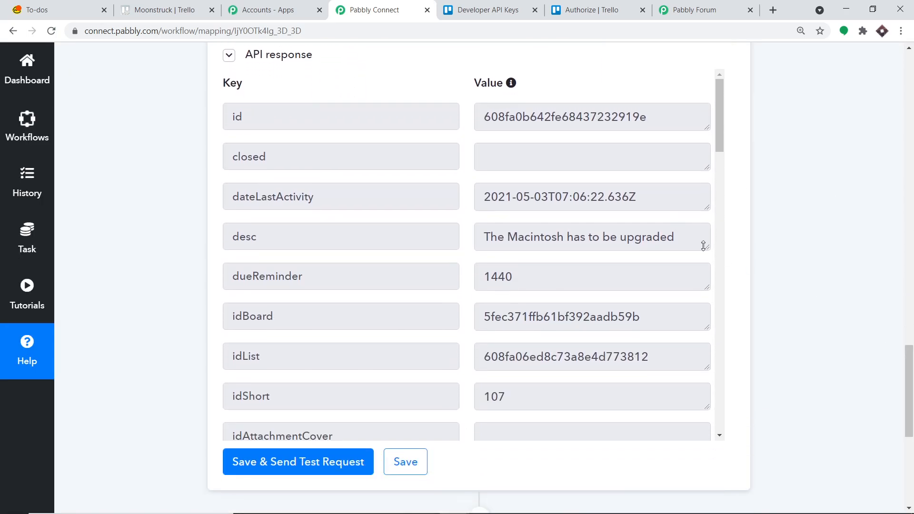
{"action": "mouse_move", "coordinate": [706, 245]}
{"action": "left_mouse_down"}
{"action": "mouse_move", "coordinate": [706, 301]}
{"action": "mouse_move", "coordinate": [703, 233]}
{"action": "left_mouse_up"}
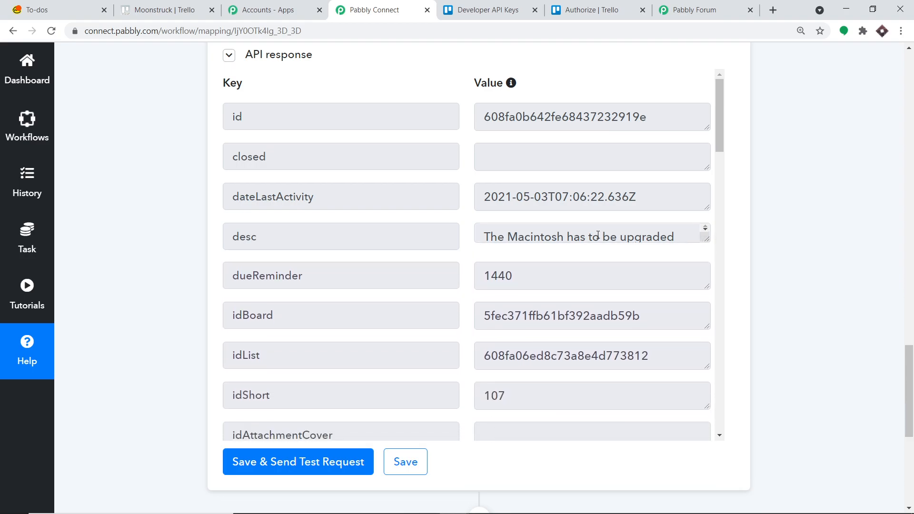
{"action": "scroll", "coordinate": [597, 235], "scroll_direction": "up", "scroll_amount": 3}
{"action": "scroll", "coordinate": [598, 233], "scroll_direction": "down", "scroll_amount": 5}
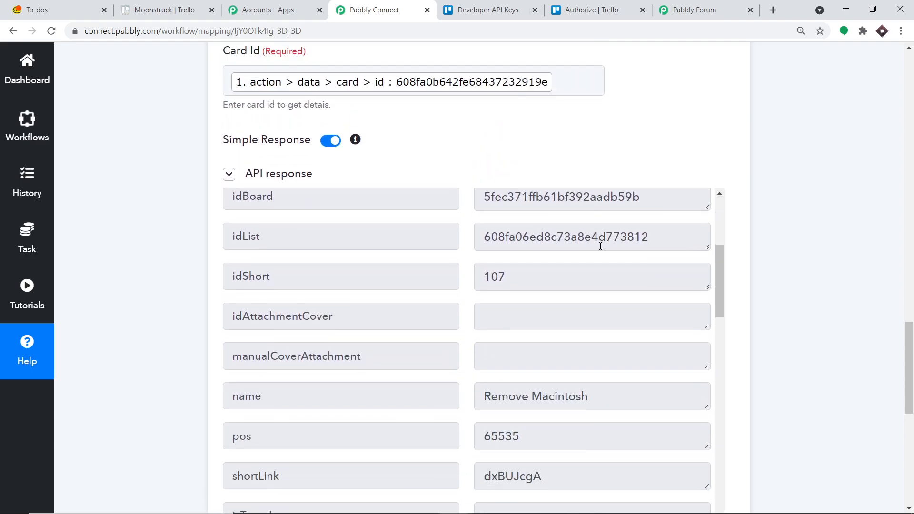
{"action": "scroll", "coordinate": [599, 249], "scroll_direction": "down", "scroll_amount": 5}
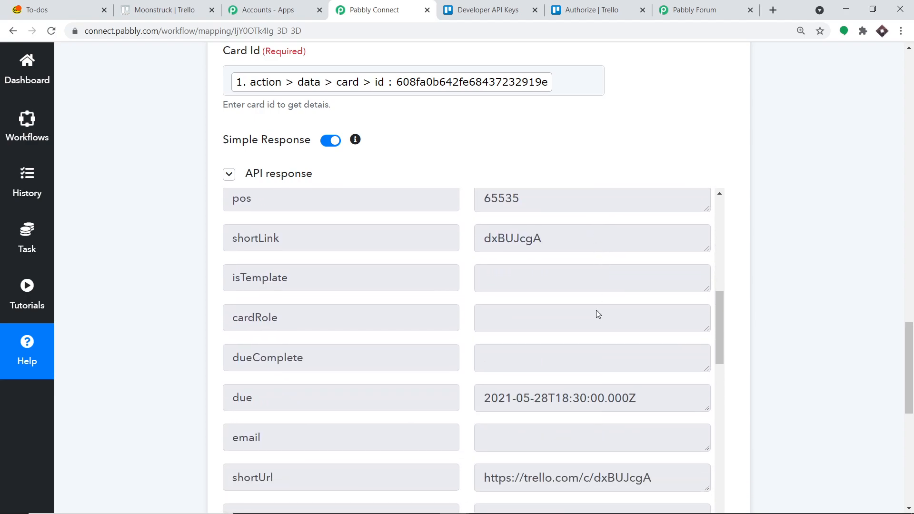
{"action": "left_click_drag", "start_coordinate": [644, 397], "coordinate": [481, 398]}
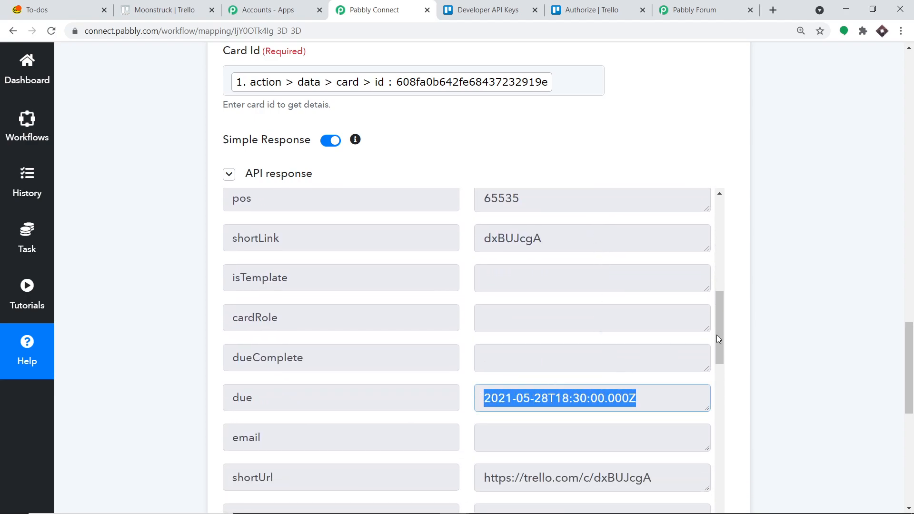
Step: Add an action step after Get Card Details, using Basecamp with the Create To-do List event
{"action": "scroll", "coordinate": [909, 335], "scroll_direction": "up", "scroll_amount": 1}
{"action": "left_click_drag", "start_coordinate": [910, 333], "coordinate": [899, 401]}
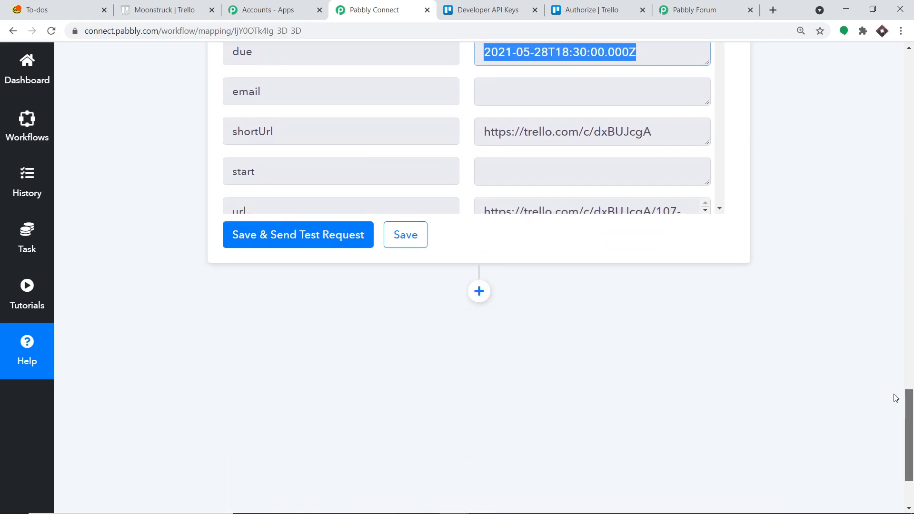
{"action": "left_click", "coordinate": [479, 291]}
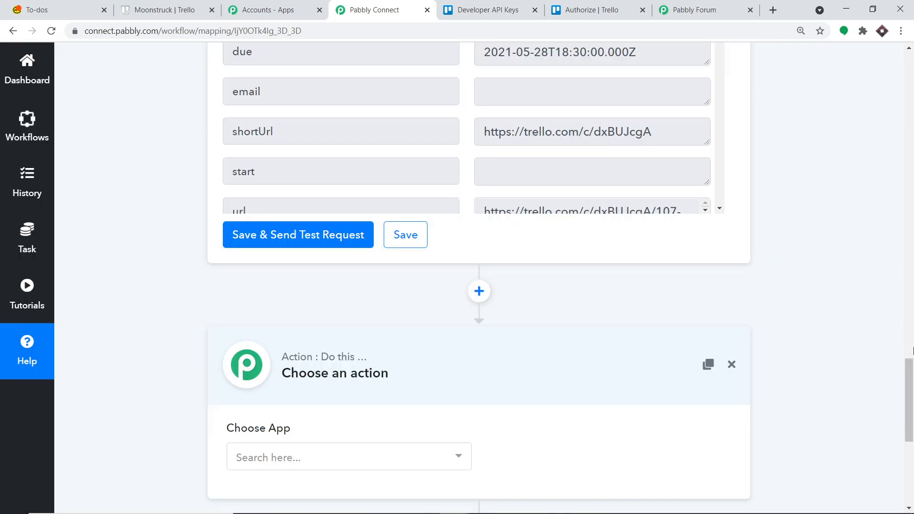
{"action": "left_click_drag", "start_coordinate": [909, 333], "coordinate": [896, 368]}
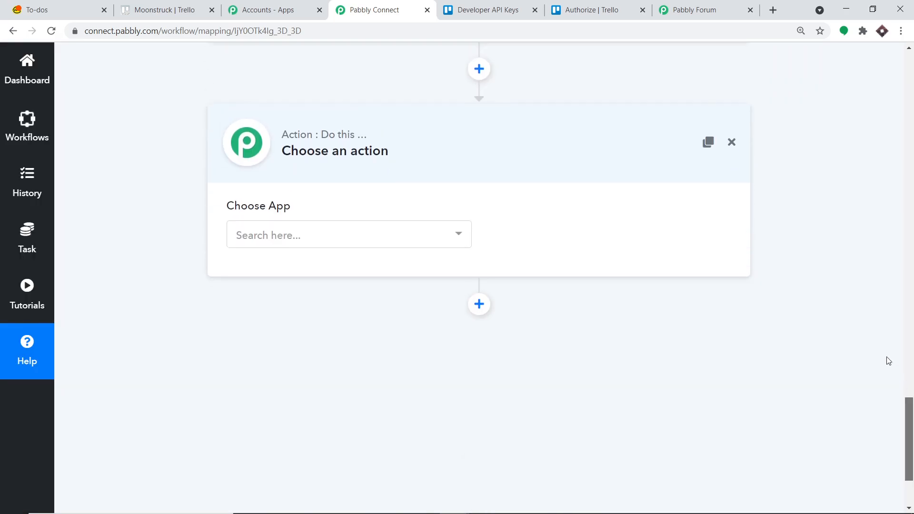
{"action": "left_click", "coordinate": [320, 235]}
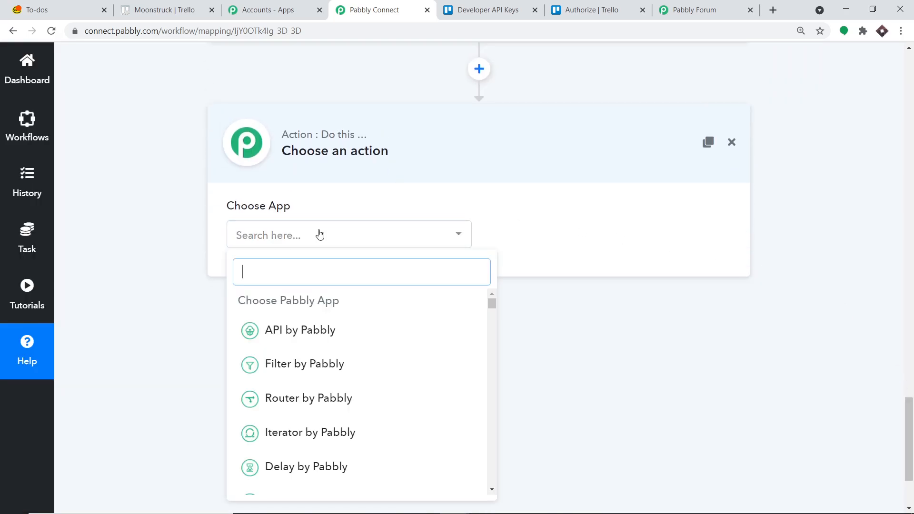
{"action": "type", "text": "base"}
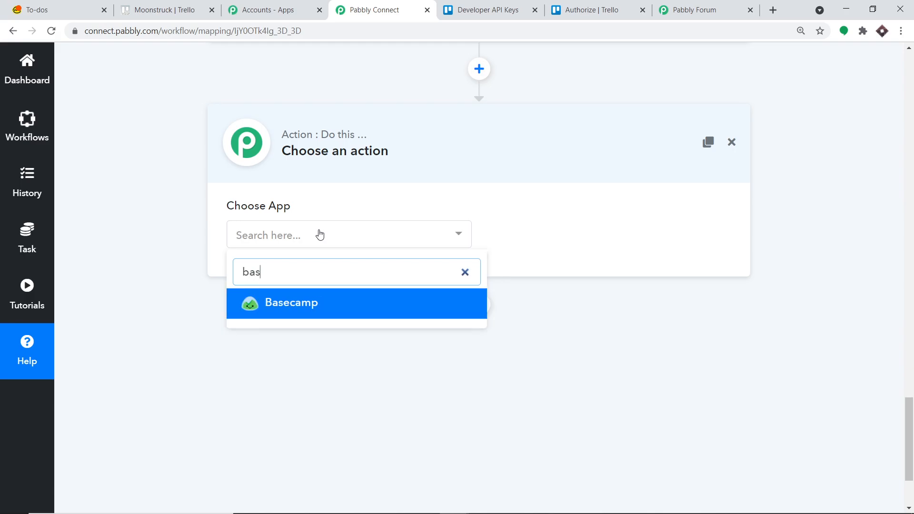
{"action": "left_click", "coordinate": [339, 308]}
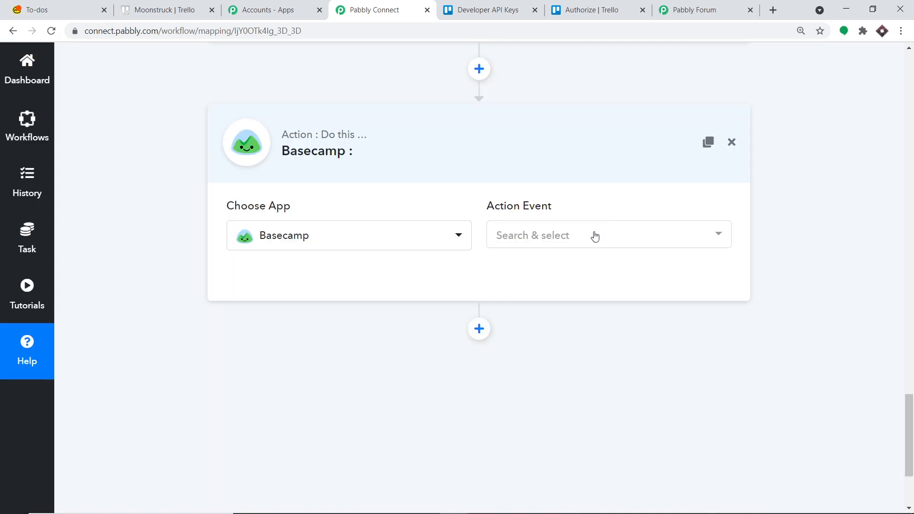
{"action": "left_click", "coordinate": [595, 236]}
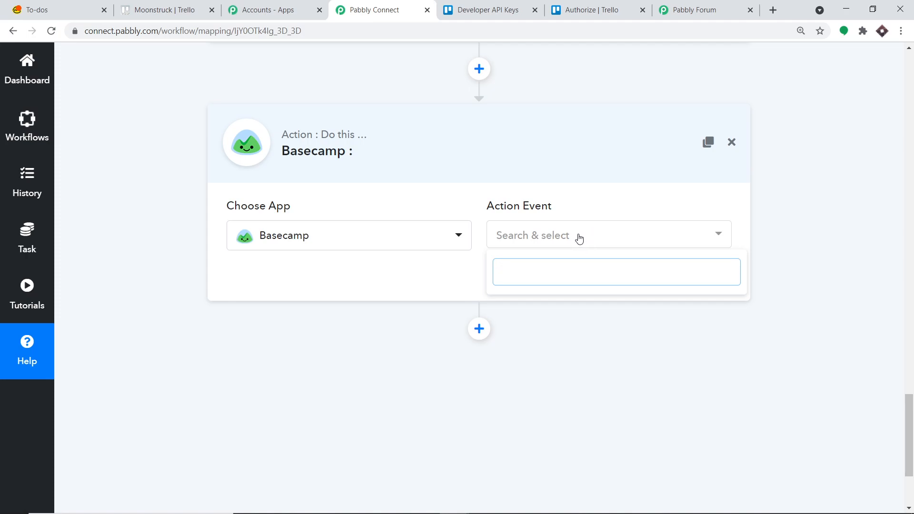
{"action": "left_click", "coordinate": [578, 238]}
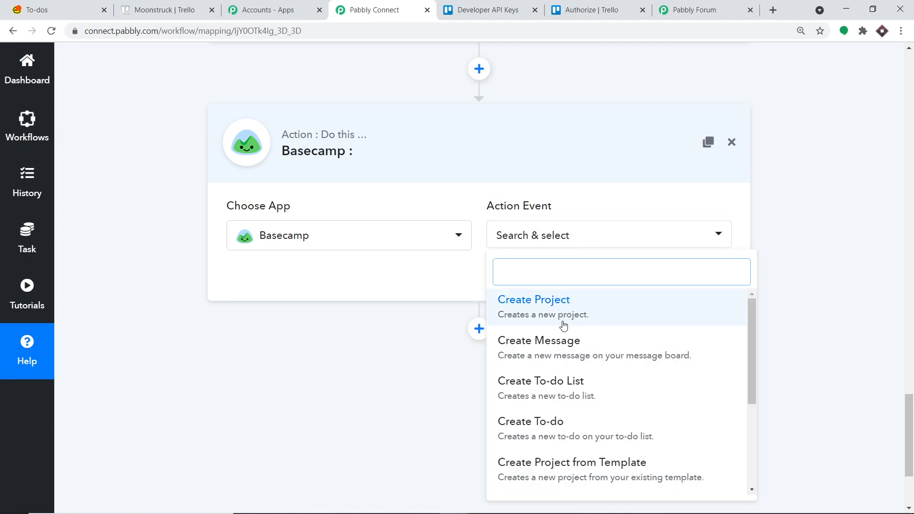
{"action": "left_click", "coordinate": [569, 388]}
Step: Connect the Basecamp action with new credentials and allow Pabbly Connect access to the Basecamp account
{"action": "left_click", "coordinate": [273, 281]}
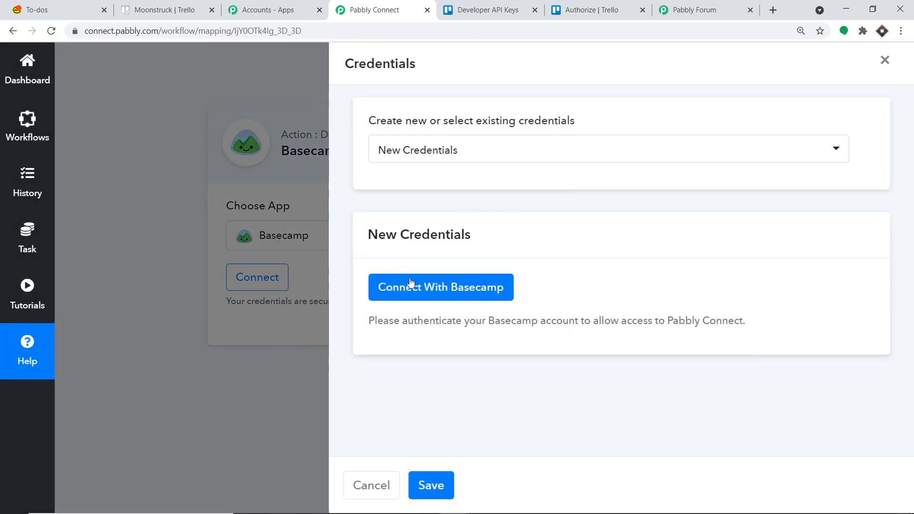
{"action": "left_click", "coordinate": [416, 286]}
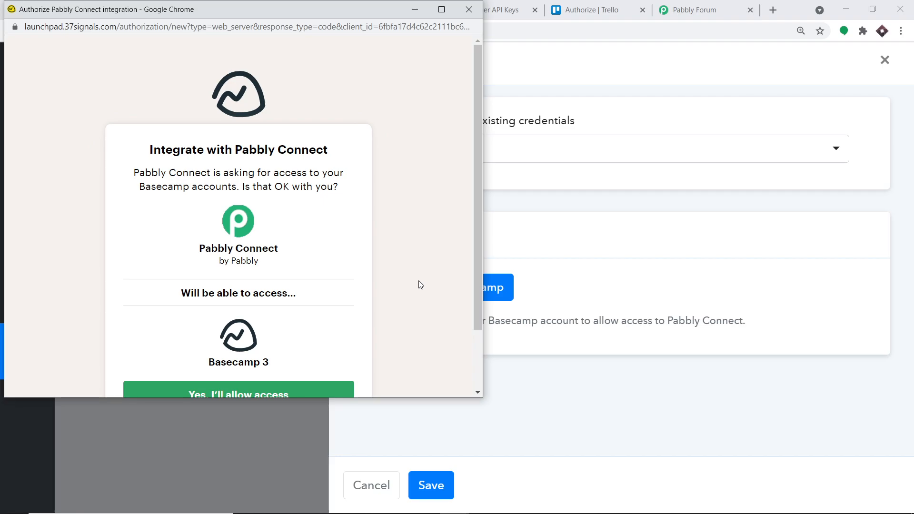
{"action": "scroll", "coordinate": [367, 256], "scroll_direction": "down", "scroll_amount": 2}
{"action": "left_click", "coordinate": [266, 333]}
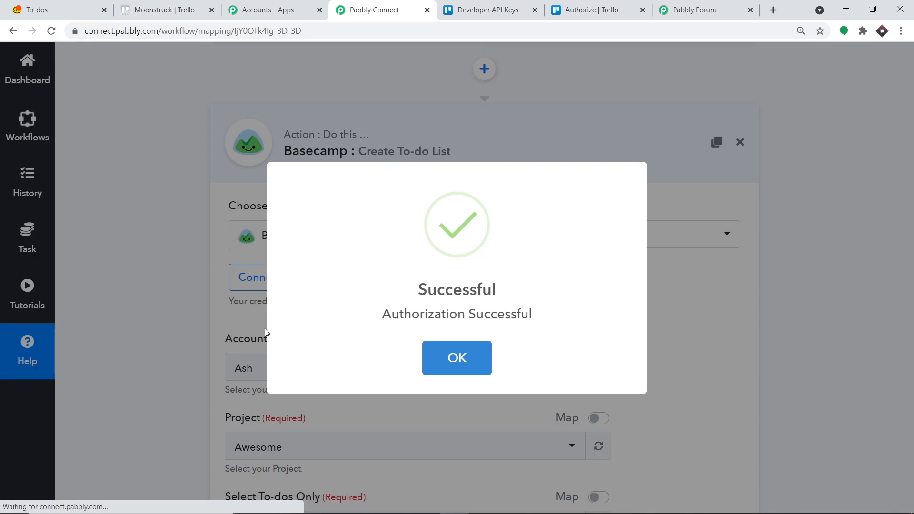
{"action": "left_click", "coordinate": [486, 346]}
Step: Review the fields of the Create To-do List action and check the account signed in to Basecamp
{"action": "scroll", "coordinate": [535, 188], "scroll_direction": "down", "scroll_amount": 4}
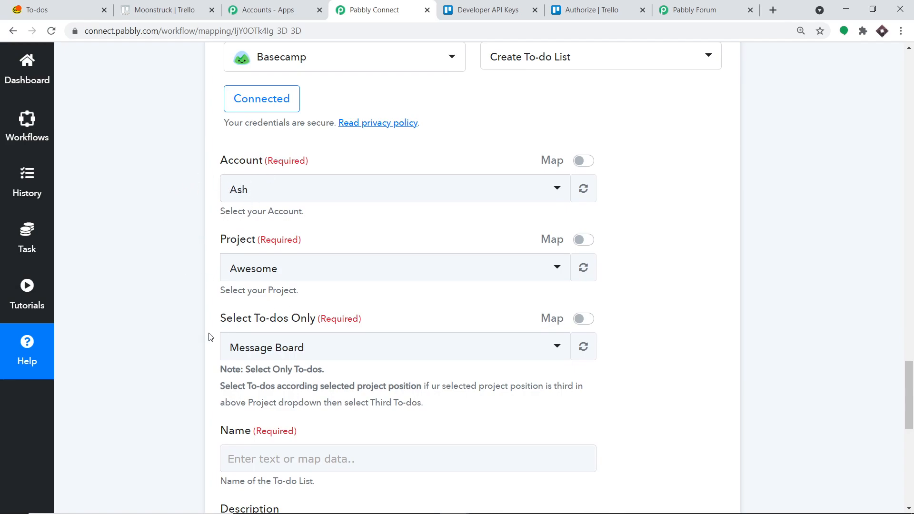
{"action": "scroll", "coordinate": [275, 246], "scroll_direction": "down", "scroll_amount": 2}
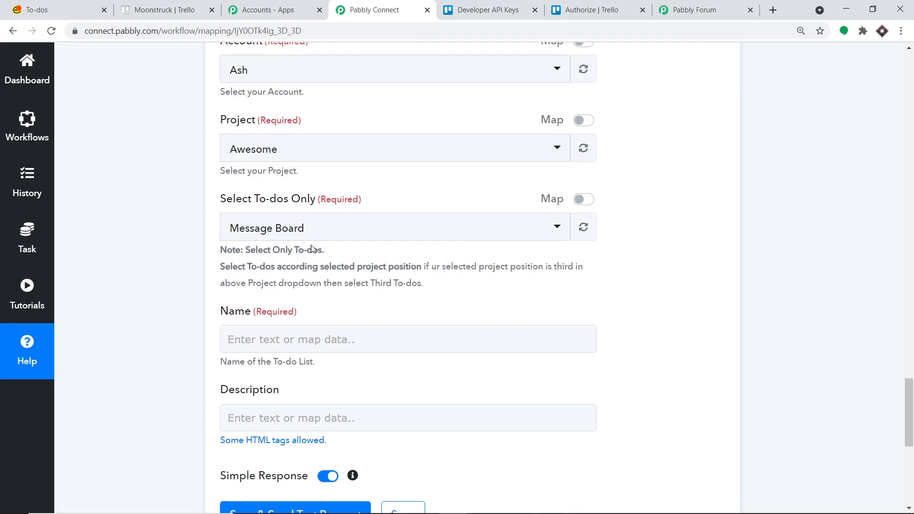
{"action": "scroll", "coordinate": [312, 248], "scroll_direction": "down", "scroll_amount": 1}
{"action": "scroll", "coordinate": [317, 327], "scroll_direction": "up", "scroll_amount": 3}
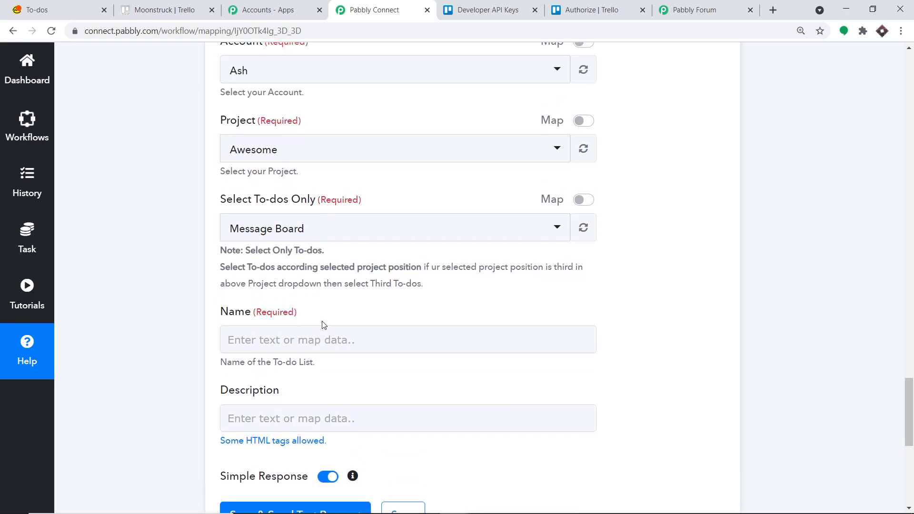
{"action": "left_click", "coordinate": [93, 10]}
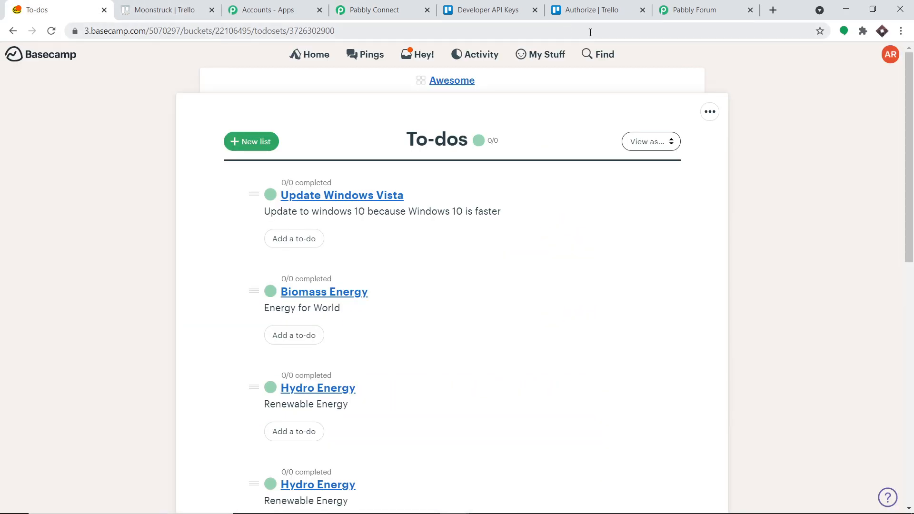
{"action": "left_click", "coordinate": [888, 55]}
{"action": "left_click", "coordinate": [394, 6]}
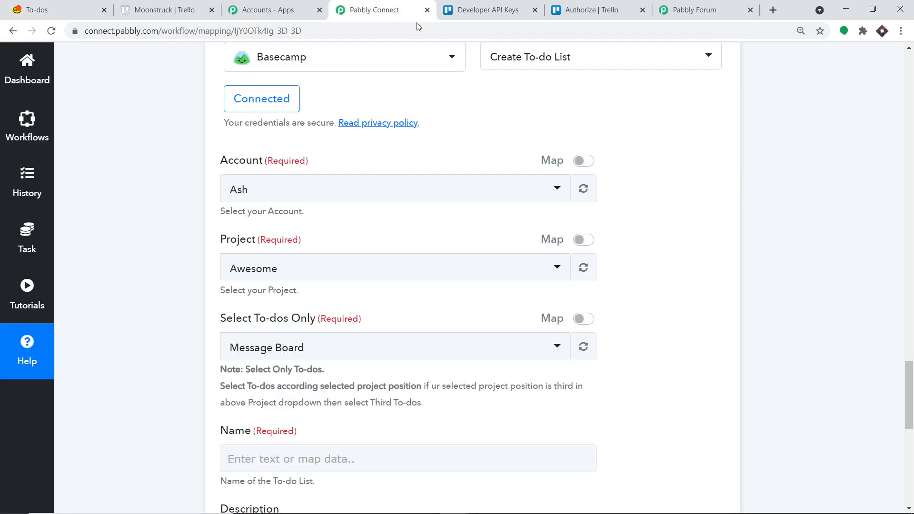
Step: Compare the action's Project options with the teams and projects on the Basecamp home page
{"action": "left_click", "coordinate": [263, 275]}
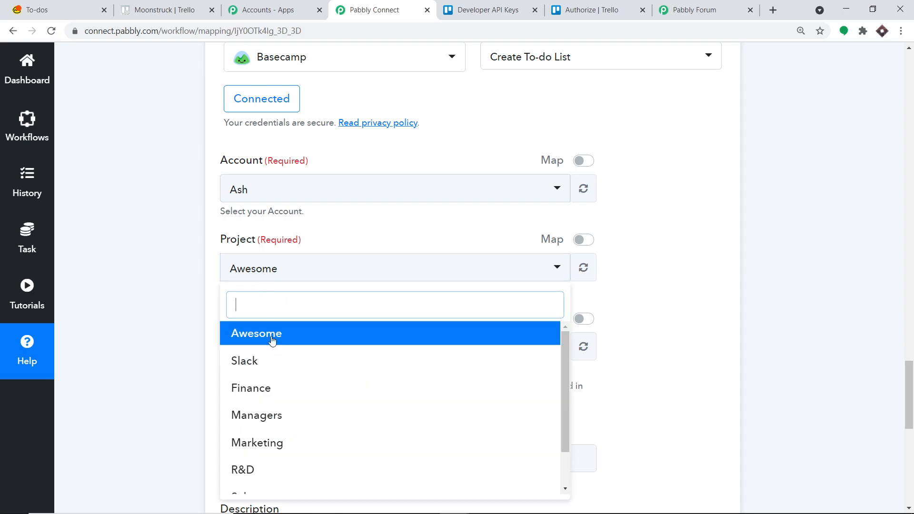
{"action": "left_click", "coordinate": [73, 7]}
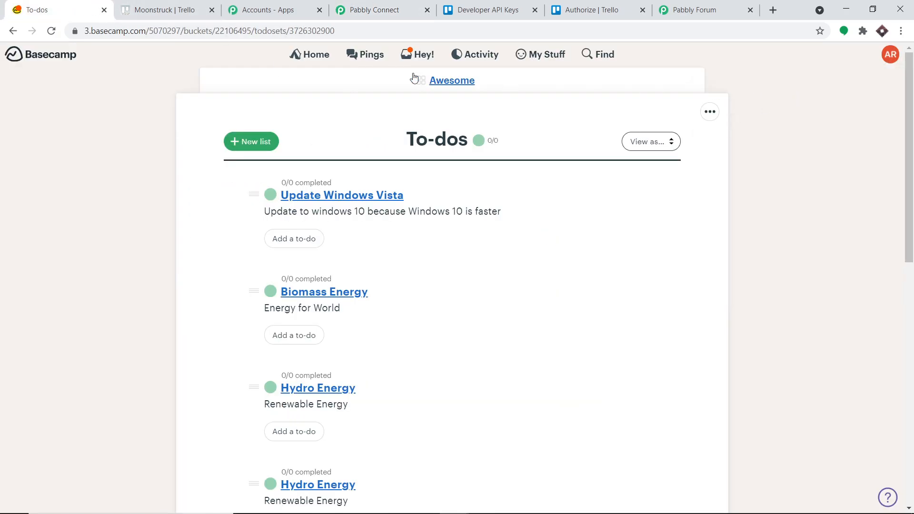
{"action": "mouse_move", "coordinate": [23, 57]}
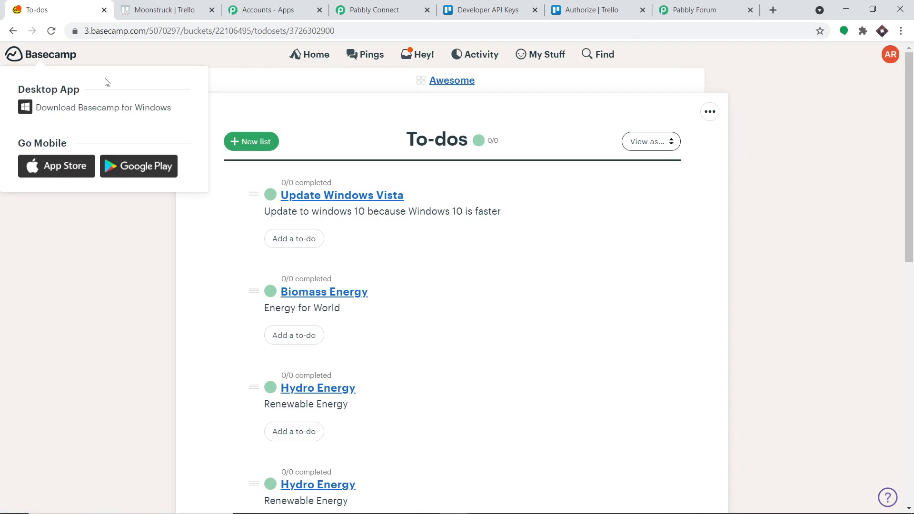
{"action": "left_click", "coordinate": [439, 81]}
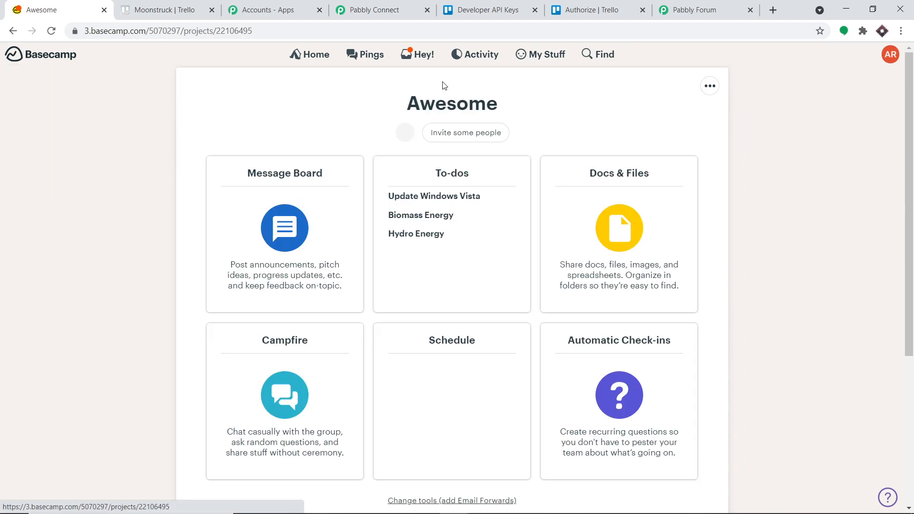
{"action": "left_click", "coordinate": [312, 61]}
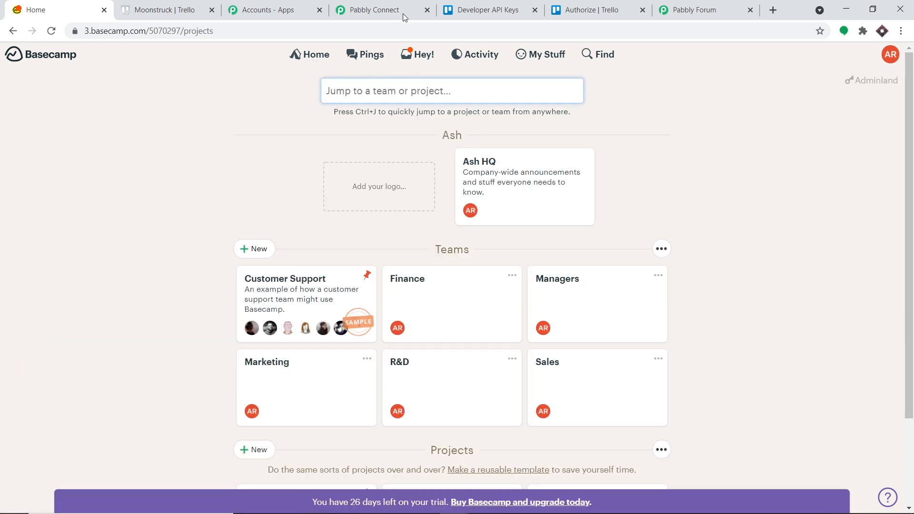
{"action": "left_click", "coordinate": [374, 10]}
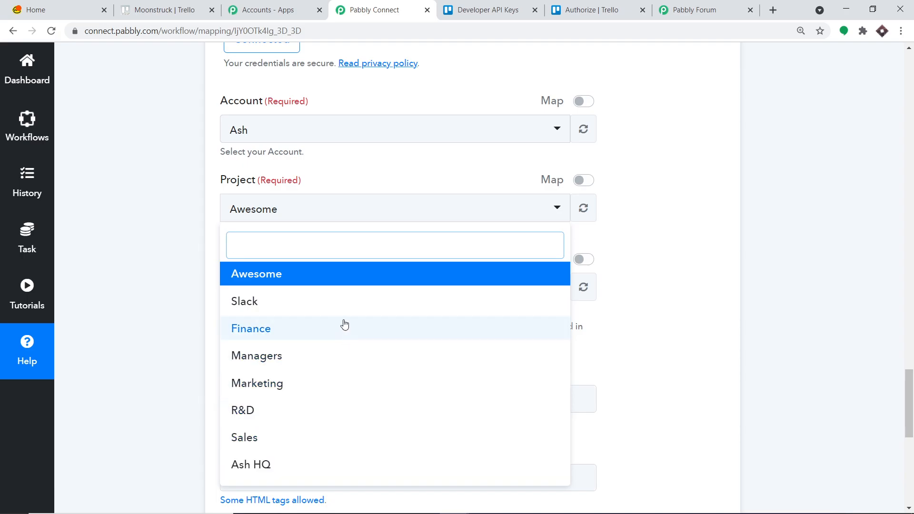
{"action": "left_click", "coordinate": [72, 5]}
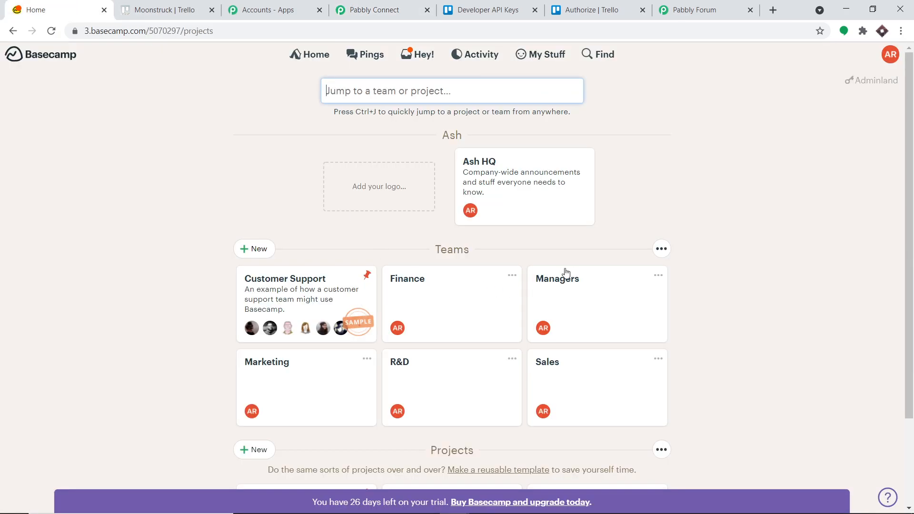
{"action": "scroll", "coordinate": [561, 274], "scroll_direction": "down", "scroll_amount": 2}
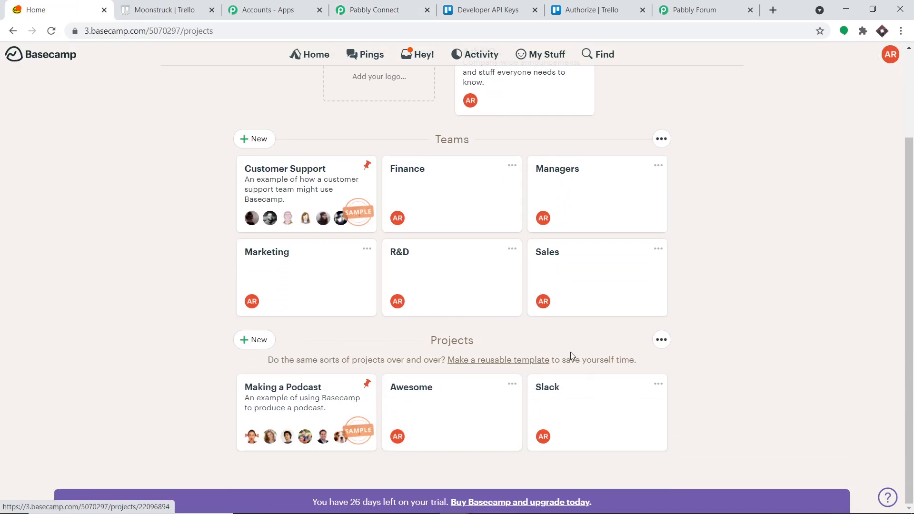
{"action": "left_click", "coordinate": [376, 9]}
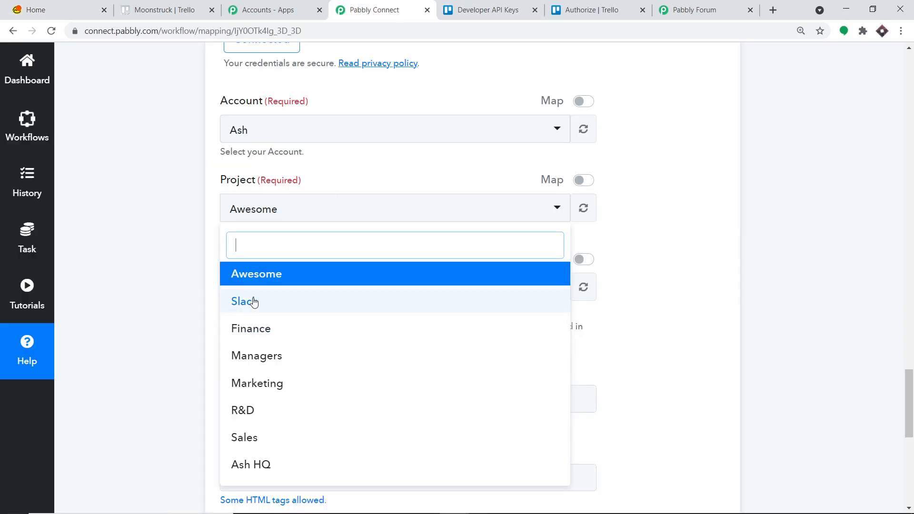
Step: Switch to Basecamp and create a new project named TRELLO
{"action": "left_click", "coordinate": [71, 4]}
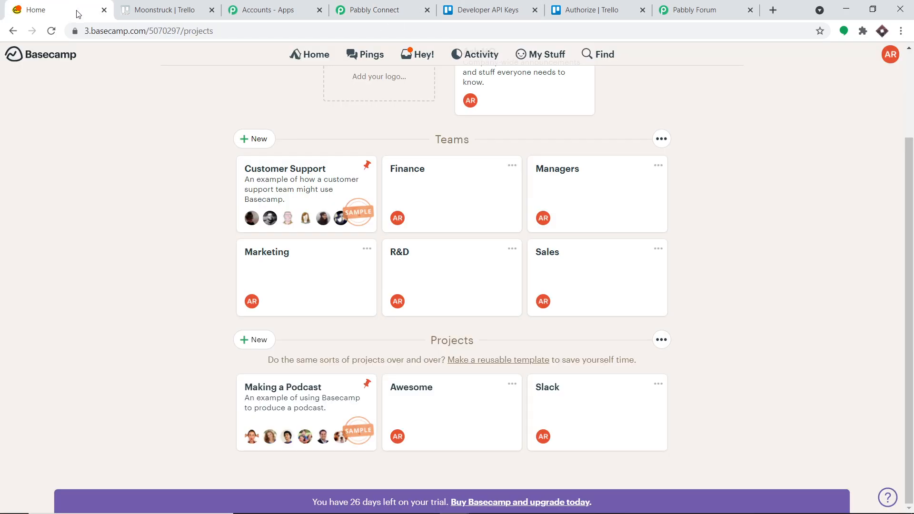
{"action": "left_click", "coordinate": [259, 346]}
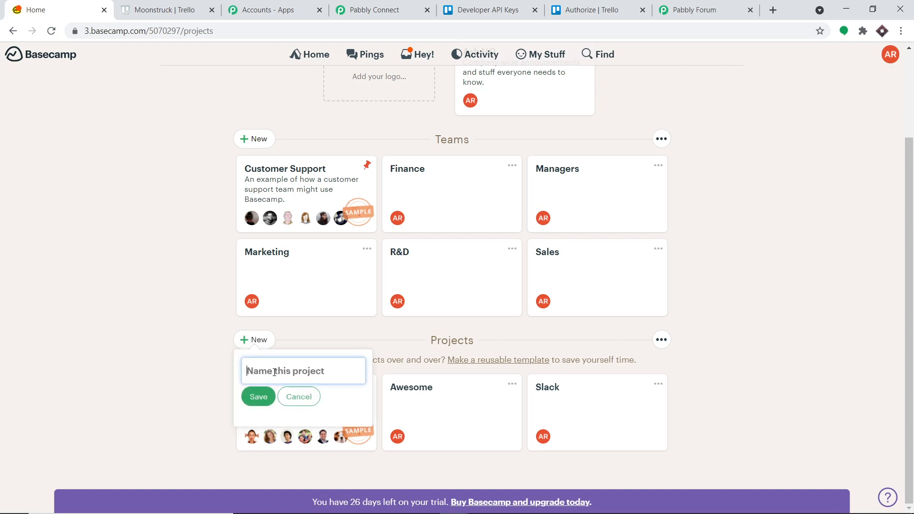
{"action": "type", "text": "TRELLO"}
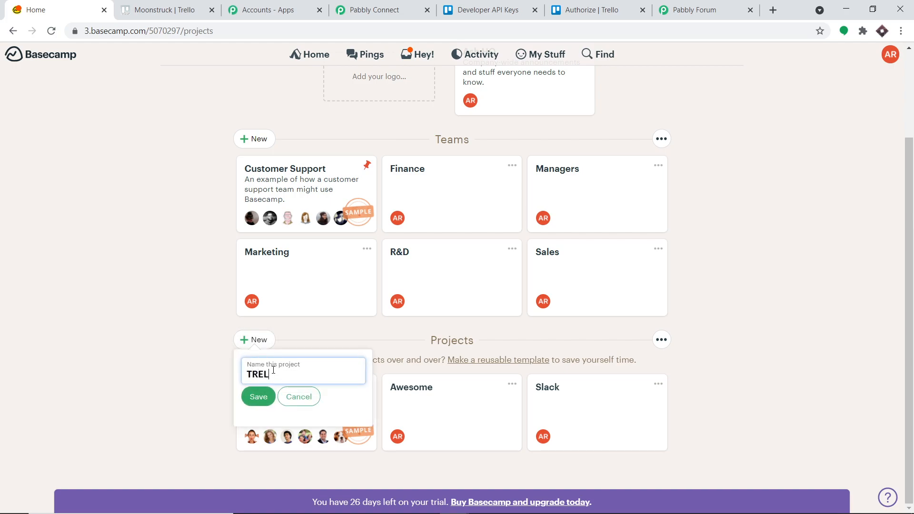
{"action": "left_click", "coordinate": [259, 397]}
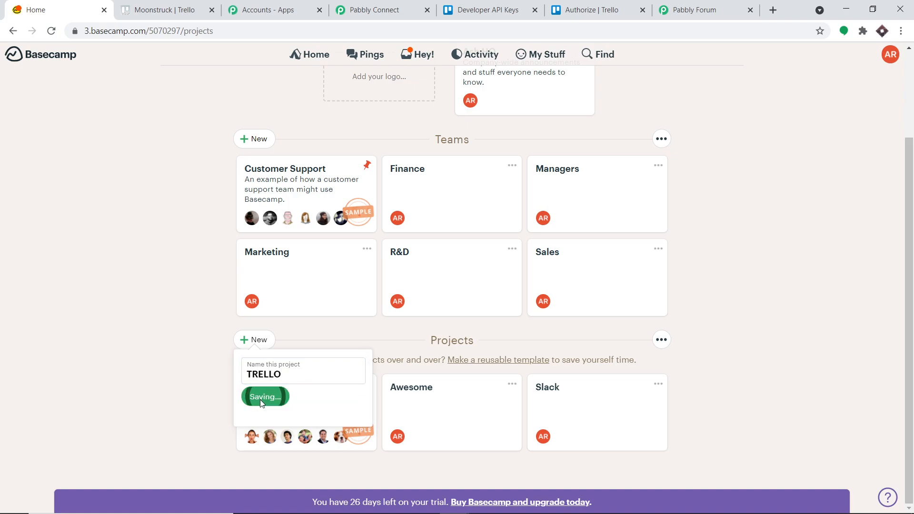
{"action": "scroll", "coordinate": [424, 270], "scroll_direction": "down", "scroll_amount": 2}
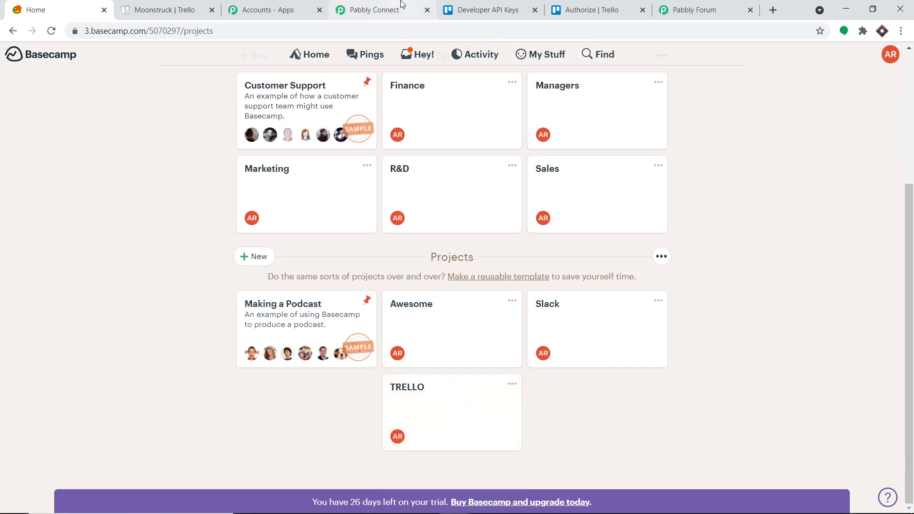
Step: Switch to Pabbly Connect, refresh the Basecamp action's project options and set Project to TRELLO
{"action": "left_click", "coordinate": [401, 5]}
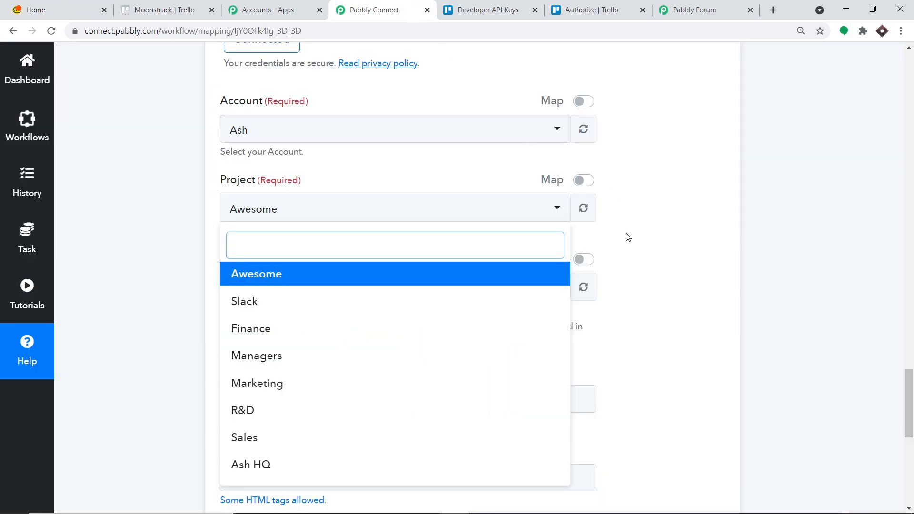
{"action": "left_click", "coordinate": [647, 202]}
{"action": "left_click", "coordinate": [589, 203]}
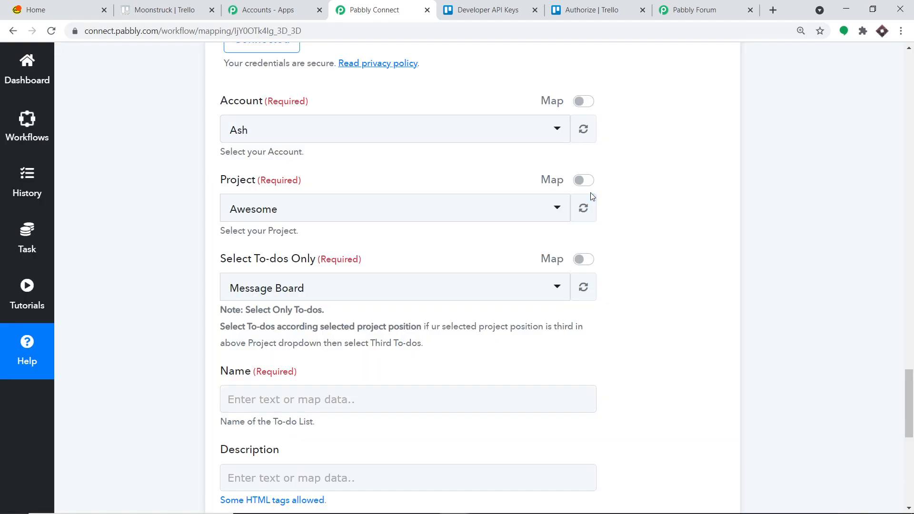
{"action": "left_click", "coordinate": [402, 221]}
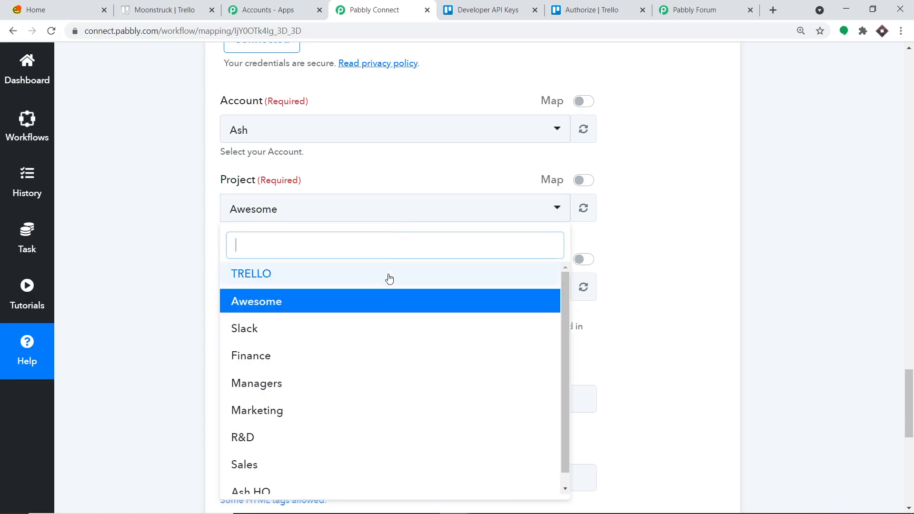
{"action": "left_click", "coordinate": [260, 284]}
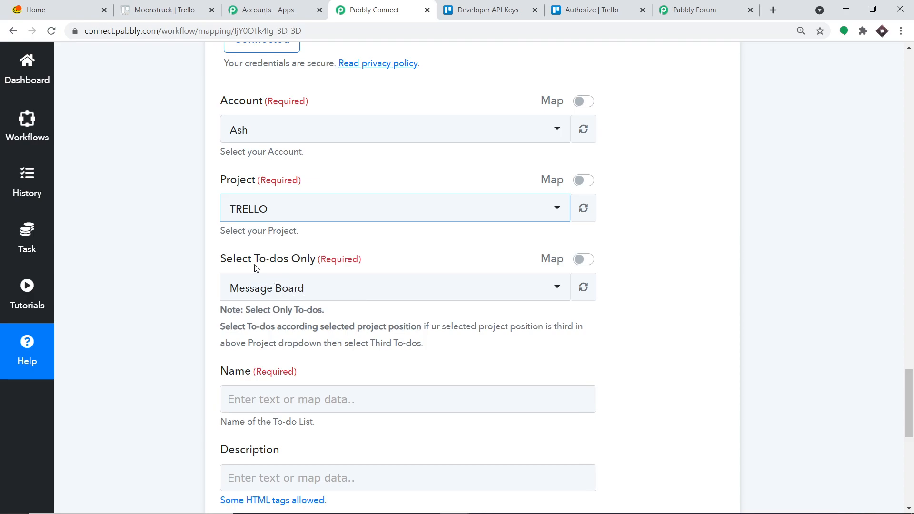
Step: Check the choices offered for Select To-dos Only and refresh that field's options
{"action": "left_click", "coordinate": [327, 292]}
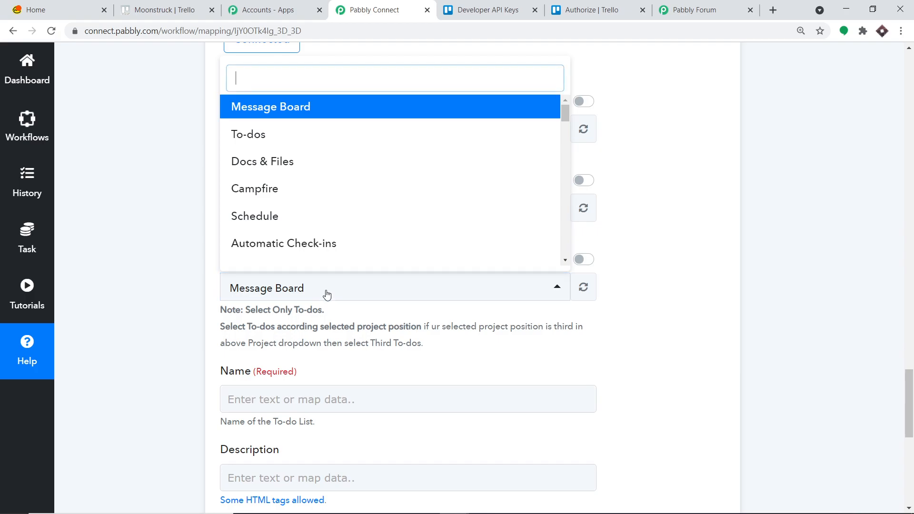
{"action": "scroll", "coordinate": [362, 205], "scroll_direction": "up", "scroll_amount": 1}
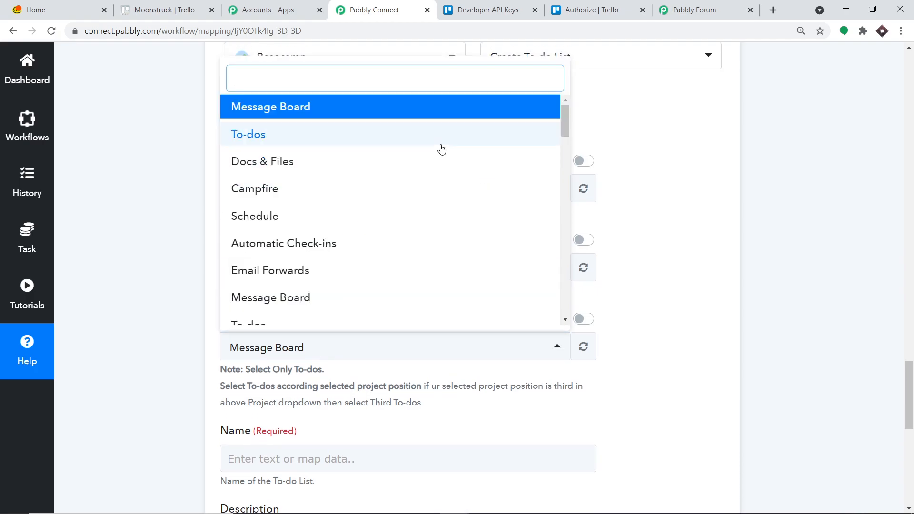
{"action": "left_click", "coordinate": [698, 150]}
{"action": "left_click", "coordinate": [585, 347]}
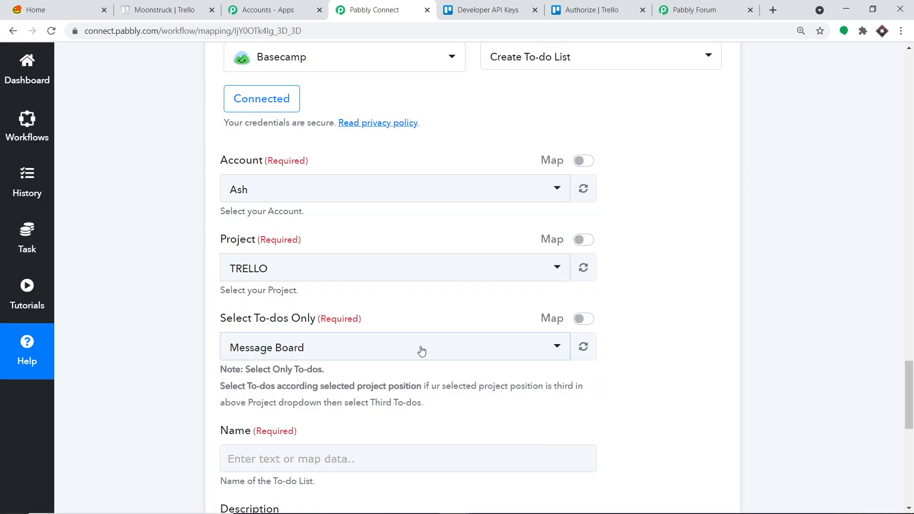
Step: Compare TRELLO's position among the Project options with the order of the To-dos entries under Select To-dos Only
{"action": "left_click", "coordinate": [422, 351]}
{"action": "scroll", "coordinate": [418, 312], "scroll_direction": "up", "scroll_amount": 1}
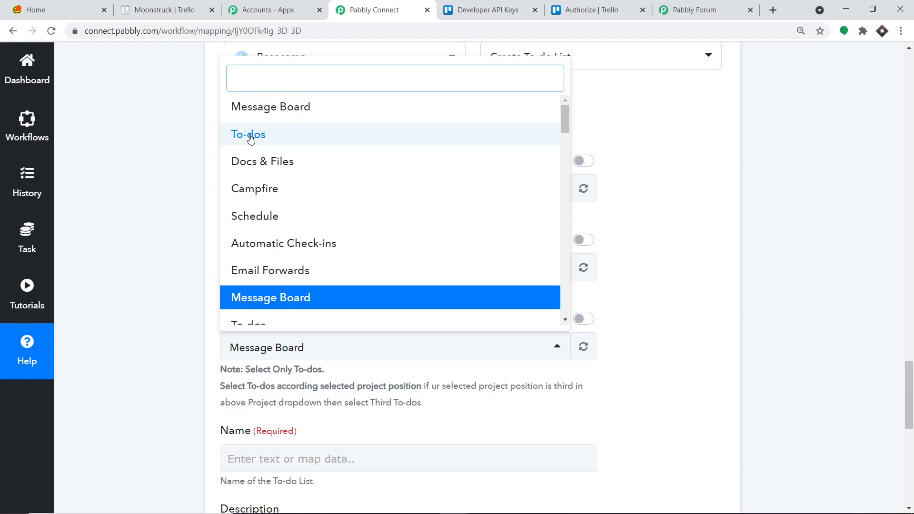
{"action": "left_click", "coordinate": [652, 164]}
{"action": "left_click", "coordinate": [302, 278]}
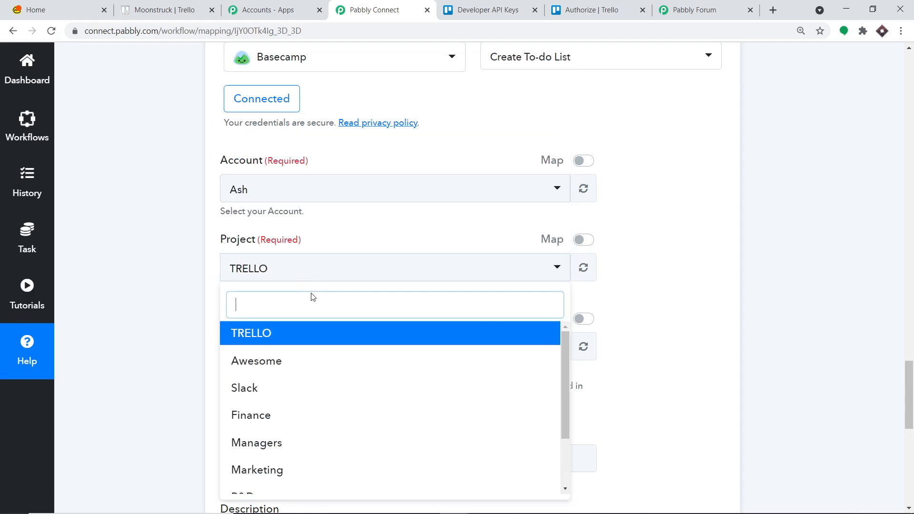
{"action": "left_click", "coordinate": [613, 231]}
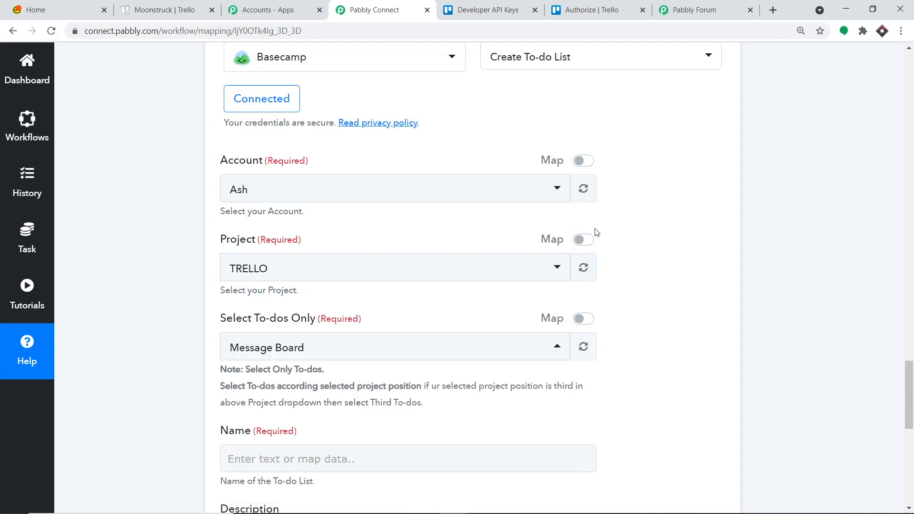
{"action": "left_click", "coordinate": [311, 355]}
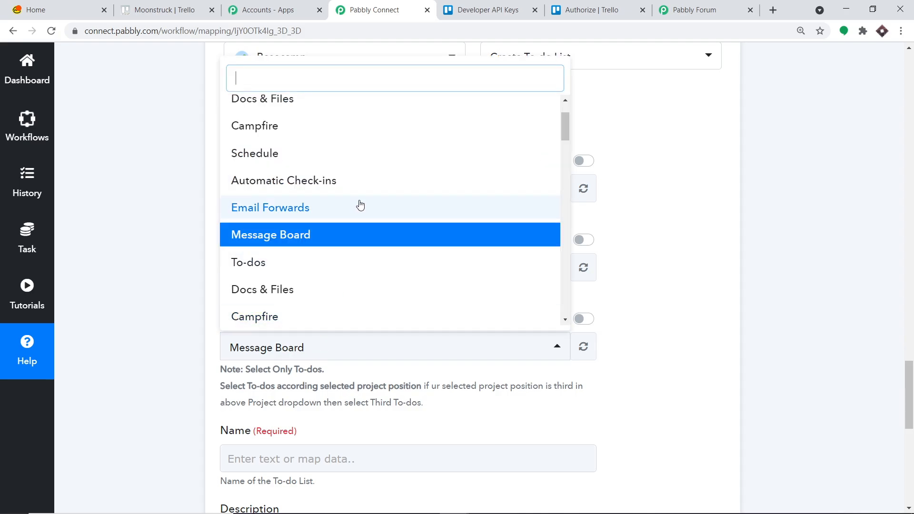
{"action": "scroll", "coordinate": [355, 212], "scroll_direction": "up", "scroll_amount": 2}
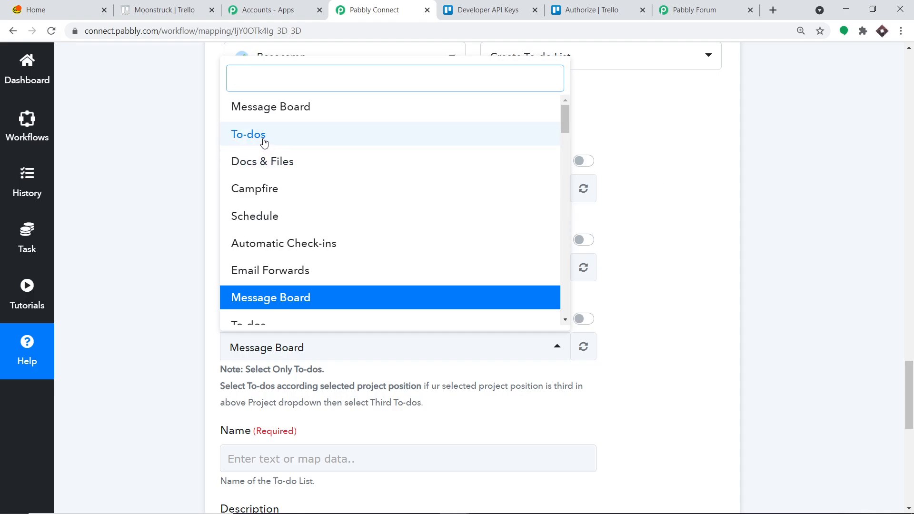
{"action": "left_click", "coordinate": [696, 131]}
{"action": "left_click", "coordinate": [308, 269]}
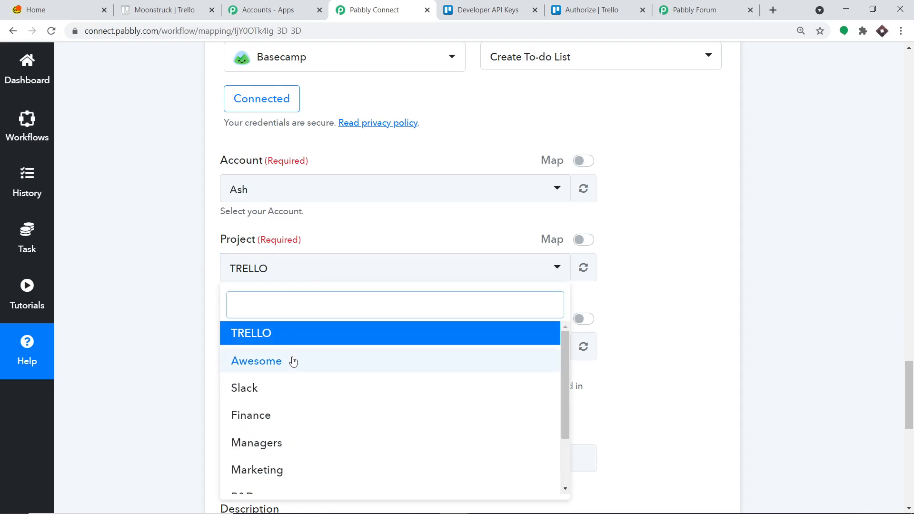
{"action": "left_click", "coordinate": [680, 178]}
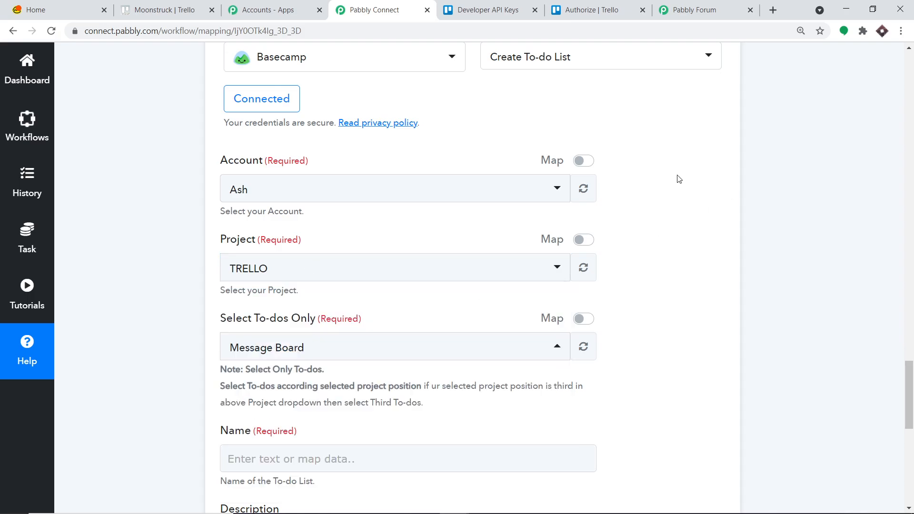
{"action": "left_click", "coordinate": [343, 353]}
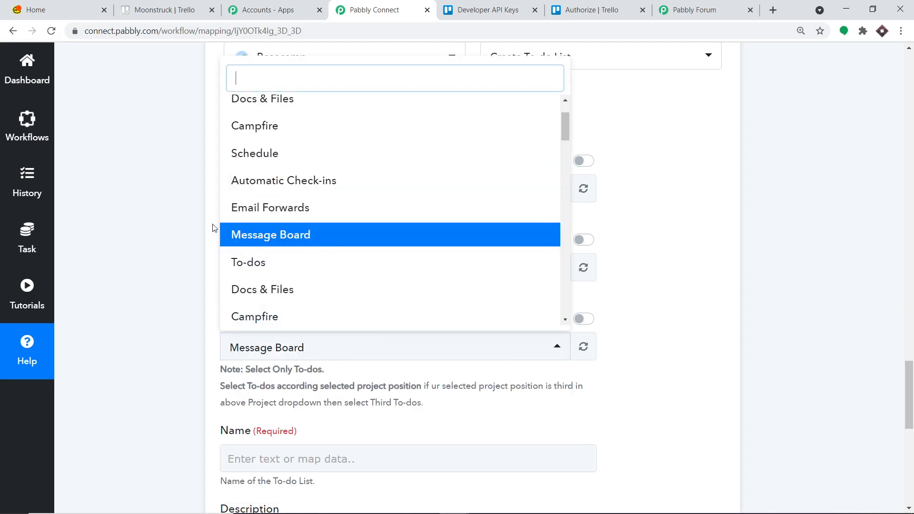
{"action": "scroll", "coordinate": [284, 202], "scroll_direction": "up", "scroll_amount": 1}
{"action": "scroll", "coordinate": [284, 260], "scroll_direction": "down", "scroll_amount": 1}
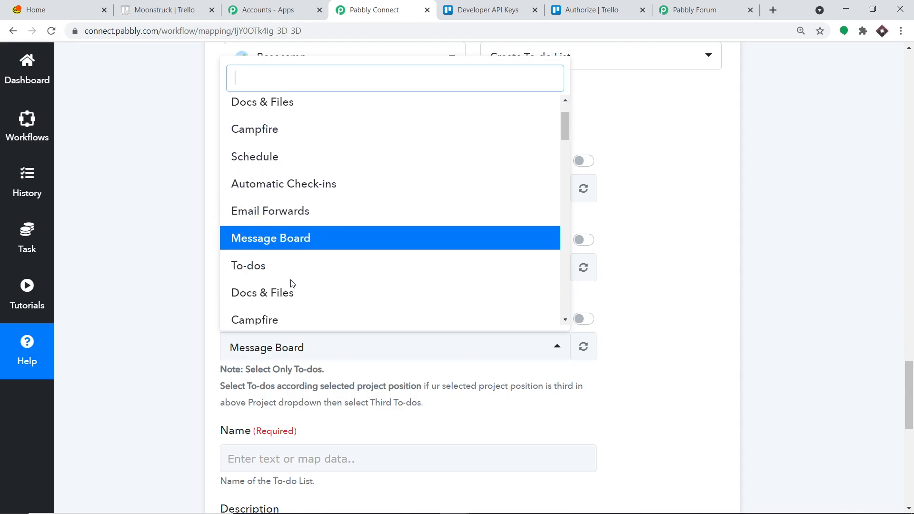
{"action": "left_click", "coordinate": [719, 174]}
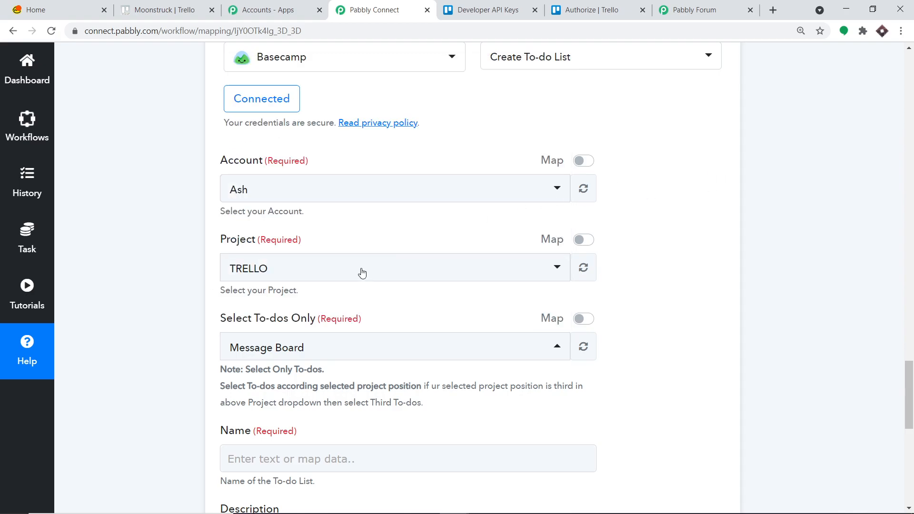
{"action": "left_click", "coordinate": [376, 268]}
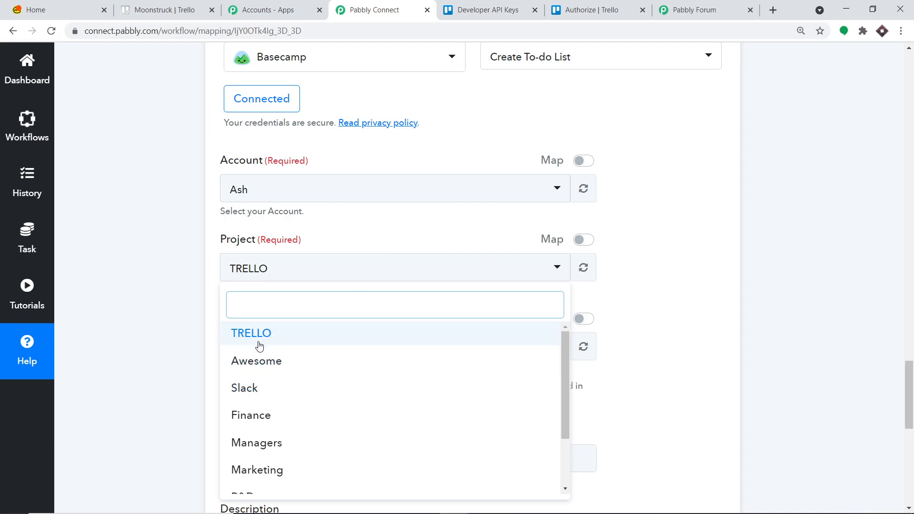
Step: Set Select To-dos Only to the first To-dos entry, matching TRELLO's position in the project list
{"action": "left_click", "coordinate": [387, 350]}
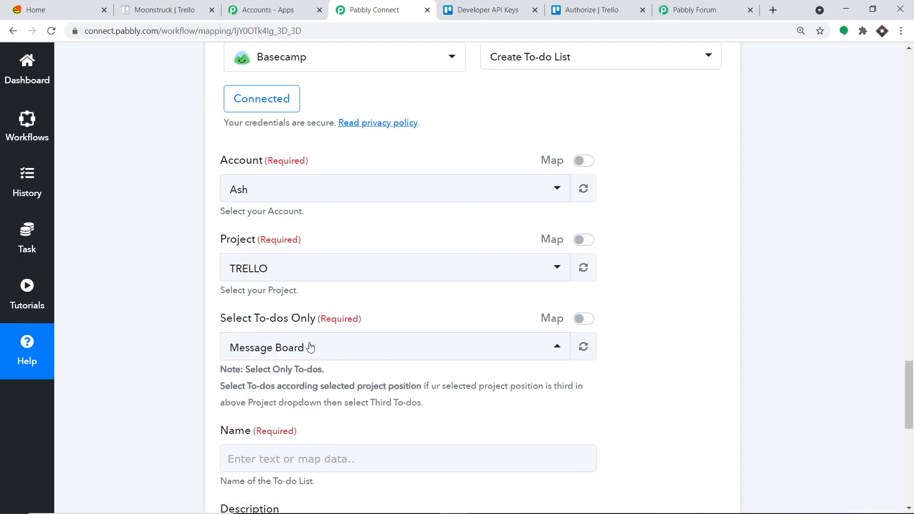
{"action": "scroll", "coordinate": [431, 194], "scroll_direction": "down", "scroll_amount": 5}
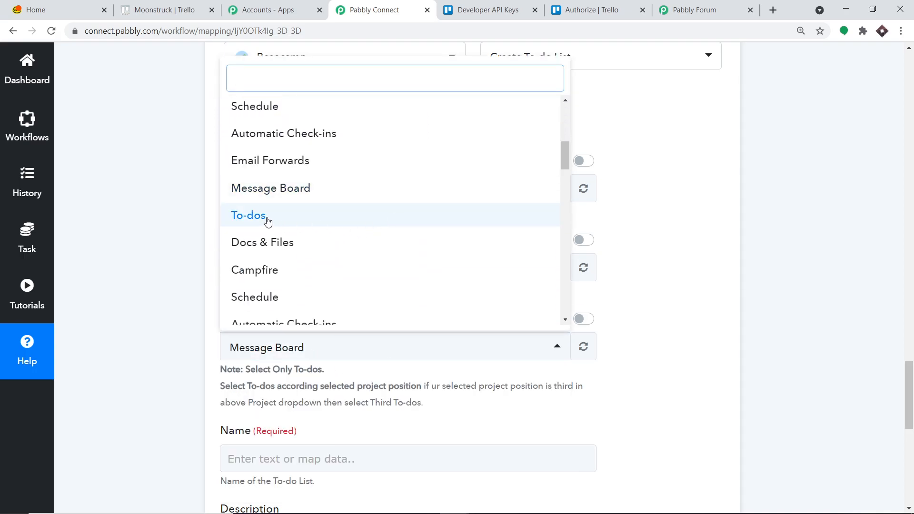
{"action": "scroll", "coordinate": [499, 196], "scroll_direction": "up", "scroll_amount": 3}
{"action": "scroll", "coordinate": [500, 196], "scroll_direction": "up", "scroll_amount": 3}
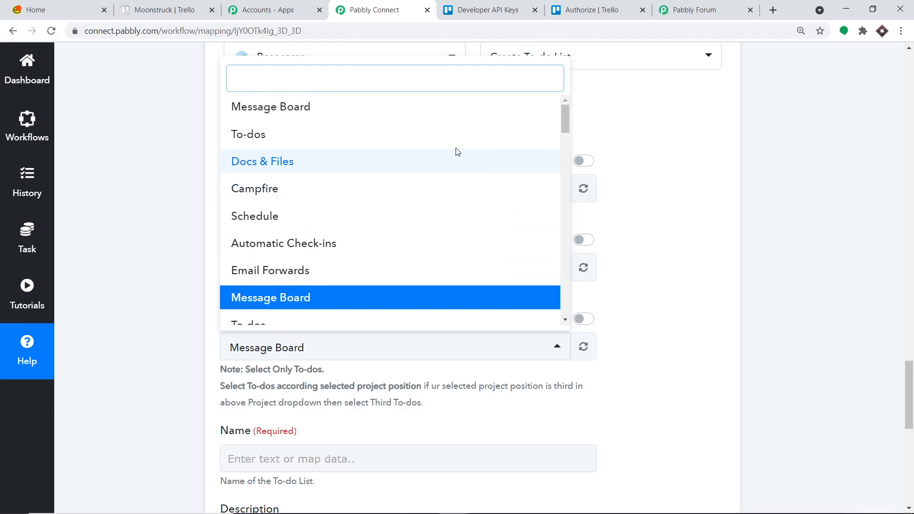
{"action": "left_click", "coordinate": [291, 144]}
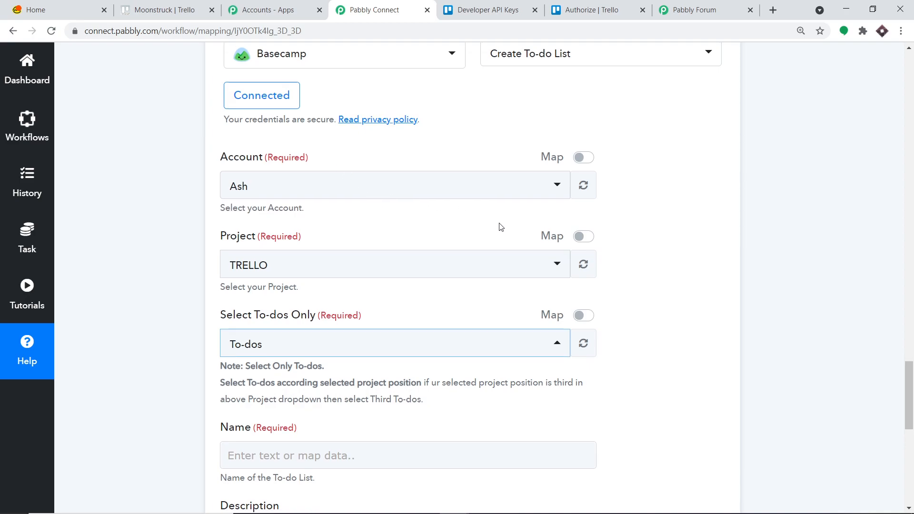
Step: Map the to-do list's Name to the action > data > card > name value from the Trello: New Card step
{"action": "scroll", "coordinate": [476, 238], "scroll_direction": "down", "scroll_amount": 3}
{"action": "left_click", "coordinate": [325, 346]}
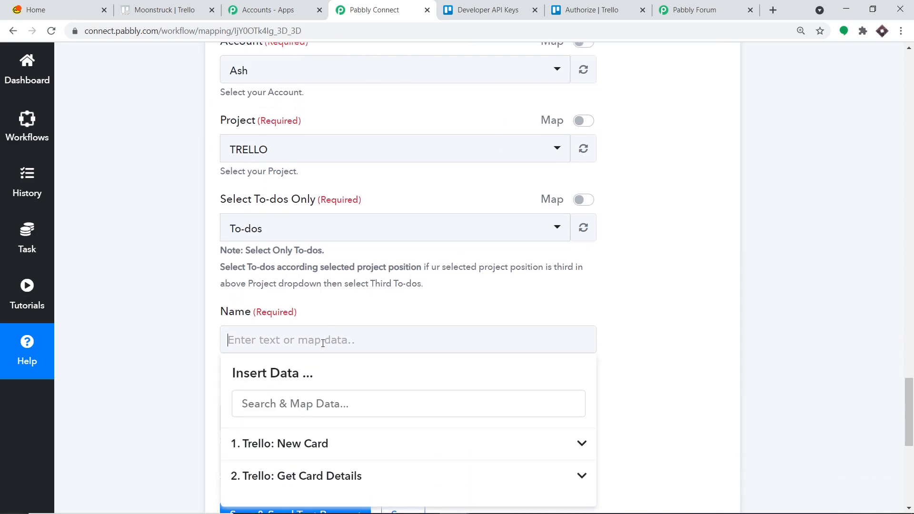
{"action": "left_click", "coordinate": [327, 449]}
{"action": "scroll", "coordinate": [376, 449], "scroll_direction": "down", "scroll_amount": 2}
{"action": "scroll", "coordinate": [400, 448], "scroll_direction": "up", "scroll_amount": 1}
{"action": "scroll", "coordinate": [400, 447], "scroll_direction": "down", "scroll_amount": 5}
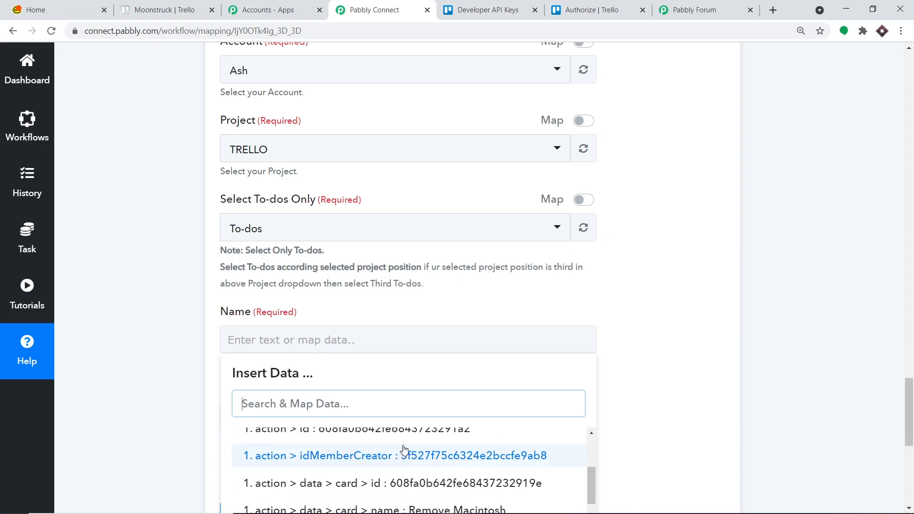
{"action": "left_click", "coordinate": [408, 451]}
{"action": "scroll", "coordinate": [519, 400], "scroll_direction": "down", "scroll_amount": 3}
{"action": "left_click", "coordinate": [729, 245]}
Step: Map the to-do list's Description to the desc value from the Trello: Get Card Details step
{"action": "left_click", "coordinate": [399, 252]}
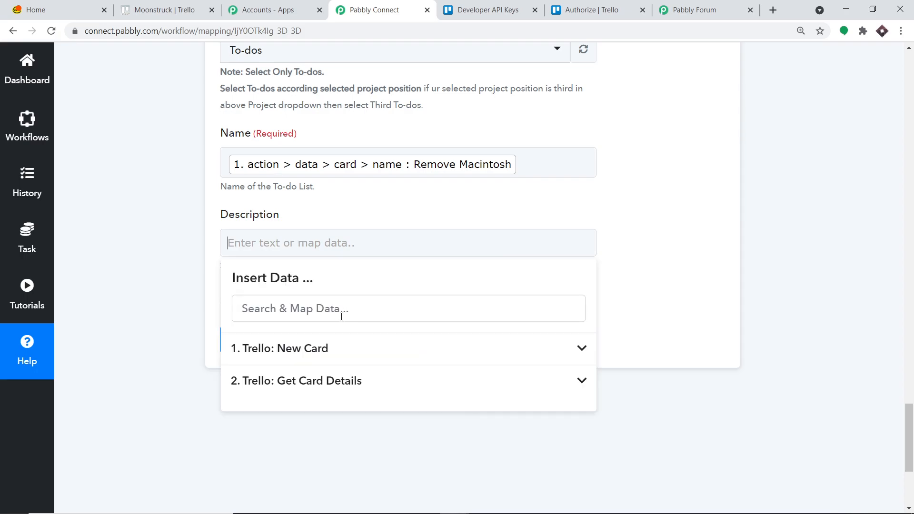
{"action": "left_click", "coordinate": [333, 381]}
{"action": "scroll", "coordinate": [423, 414], "scroll_direction": "down", "scroll_amount": 3}
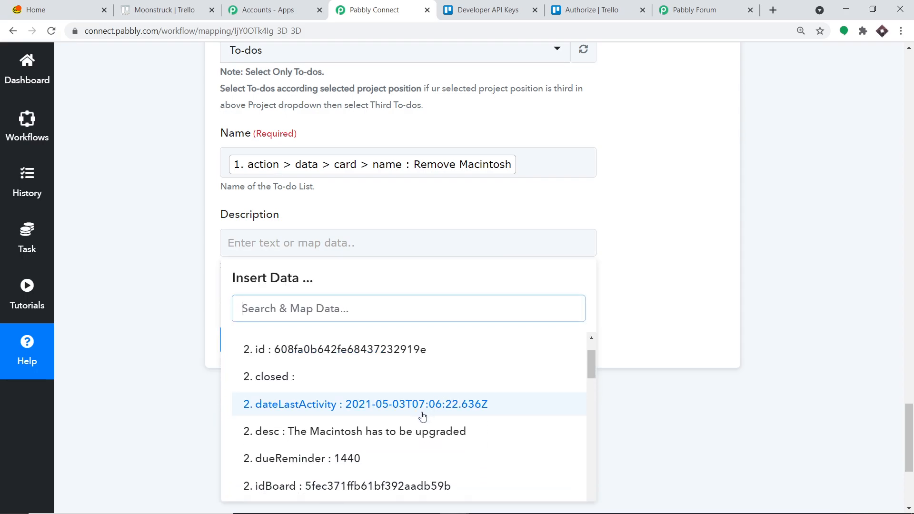
{"action": "left_click", "coordinate": [420, 377]}
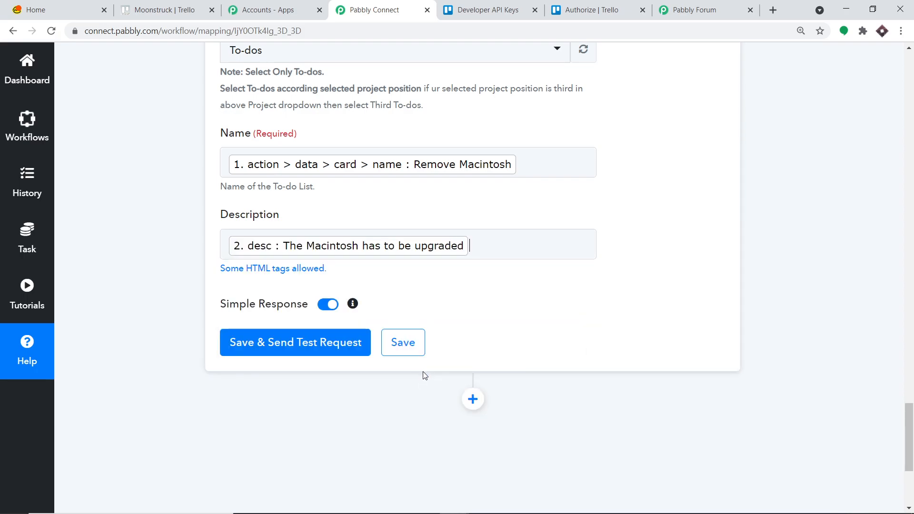
{"action": "left_click", "coordinate": [672, 244]}
Step: Save the Create To-do List action with a test request and review its API response
{"action": "scroll", "coordinate": [438, 263], "scroll_direction": "up", "scroll_amount": 6}
{"action": "scroll", "coordinate": [480, 159], "scroll_direction": "down", "scroll_amount": 6}
{"action": "left_click", "coordinate": [318, 349]}
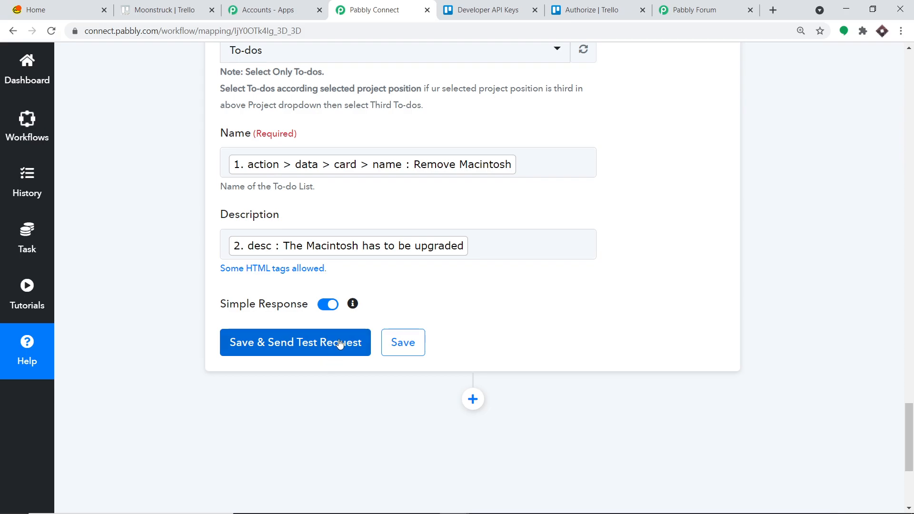
{"action": "left_click", "coordinate": [338, 340]}
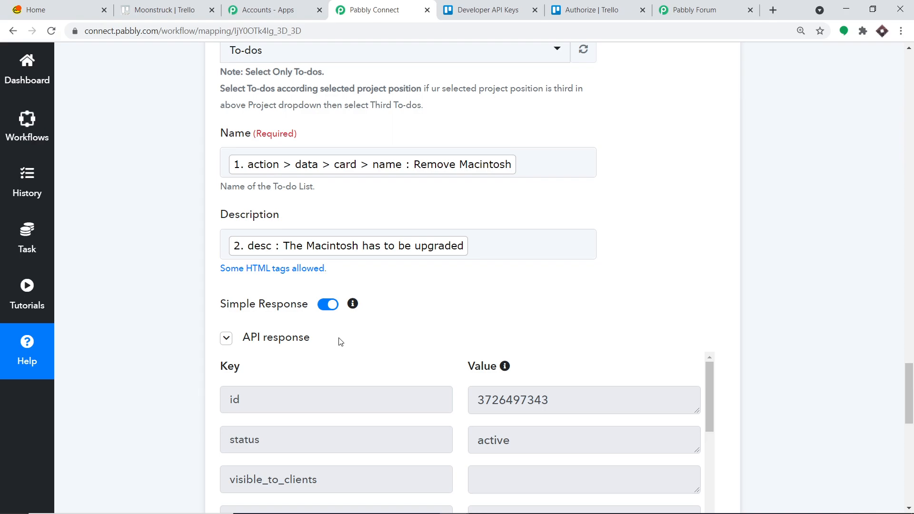
{"action": "scroll", "coordinate": [512, 353], "scroll_direction": "down", "scroll_amount": 1}
{"action": "scroll", "coordinate": [513, 353], "scroll_direction": "down", "scroll_amount": 2}
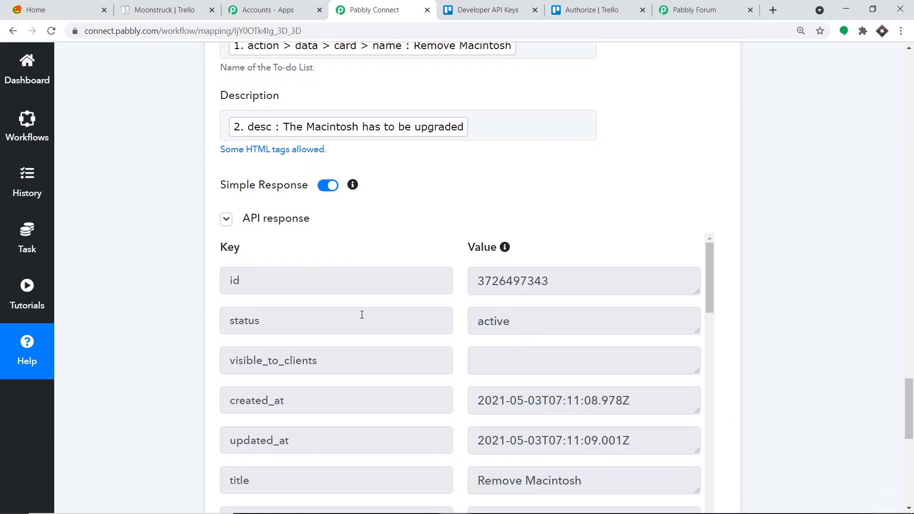
Step: Switch to Basecamp and open the To-dos of the TRELLO project to check for the test to-do list
{"action": "left_click", "coordinate": [71, 4]}
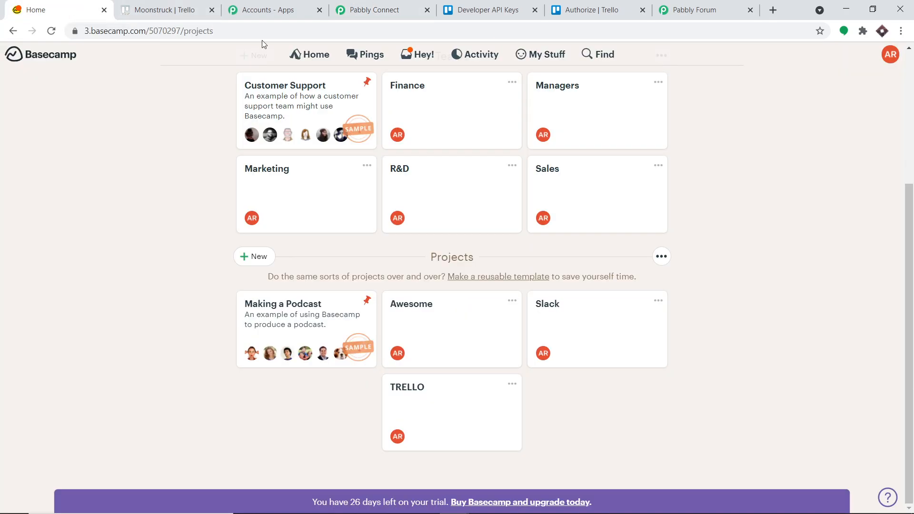
{"action": "left_click", "coordinate": [404, 403]}
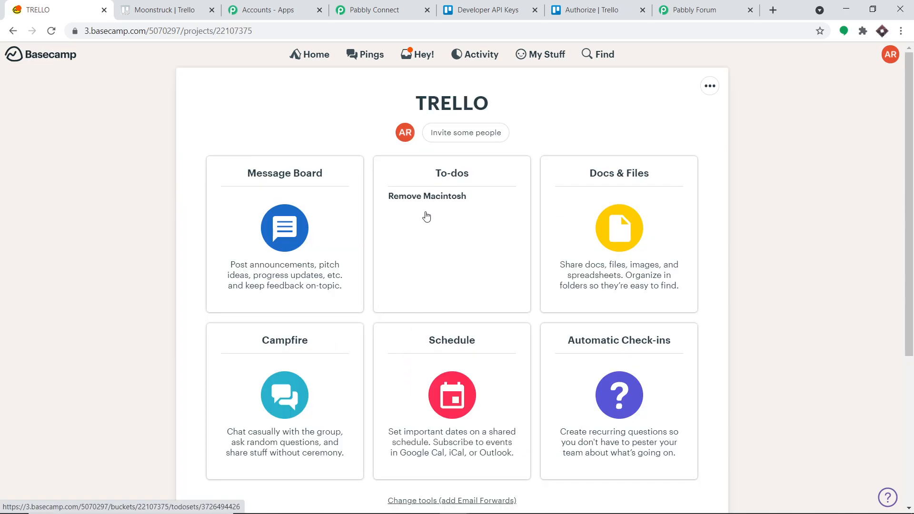
{"action": "left_click", "coordinate": [430, 204]}
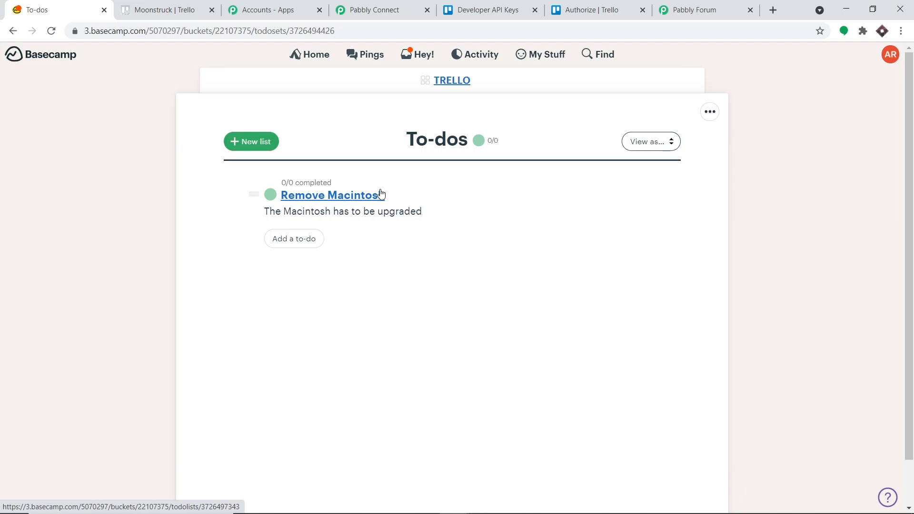
Step: Switch to Trello and add a card titled Upgrade Windows Vista to the TASKS TO MONDAY list
{"action": "left_click", "coordinate": [162, 10]}
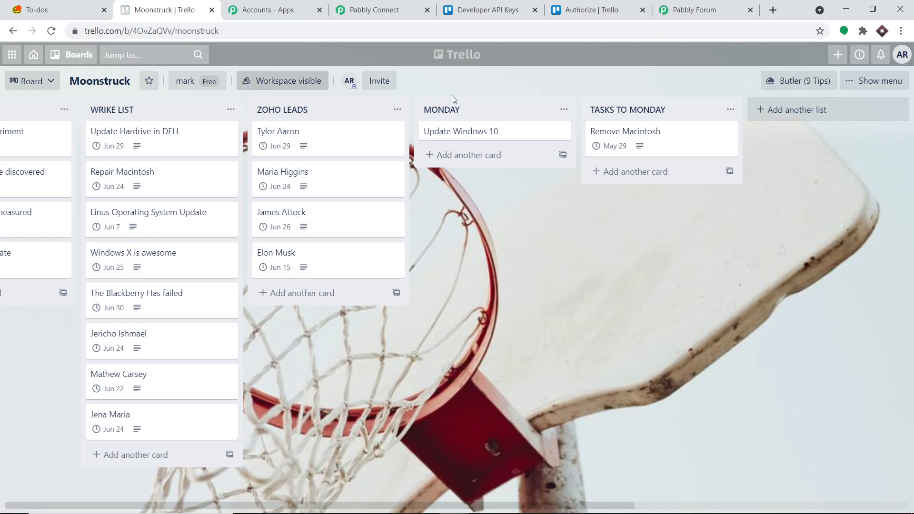
{"action": "left_click", "coordinate": [675, 173]}
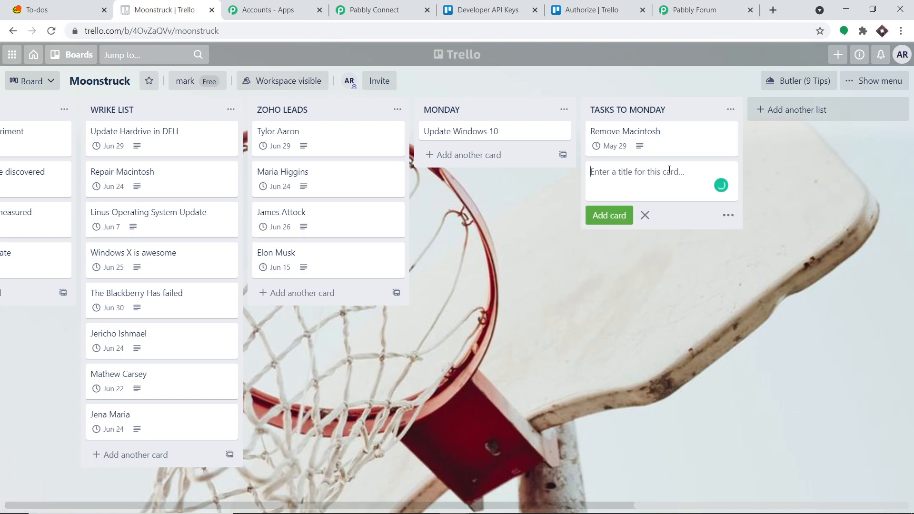
{"action": "type", "text": "Upgrade Windows Vista"}
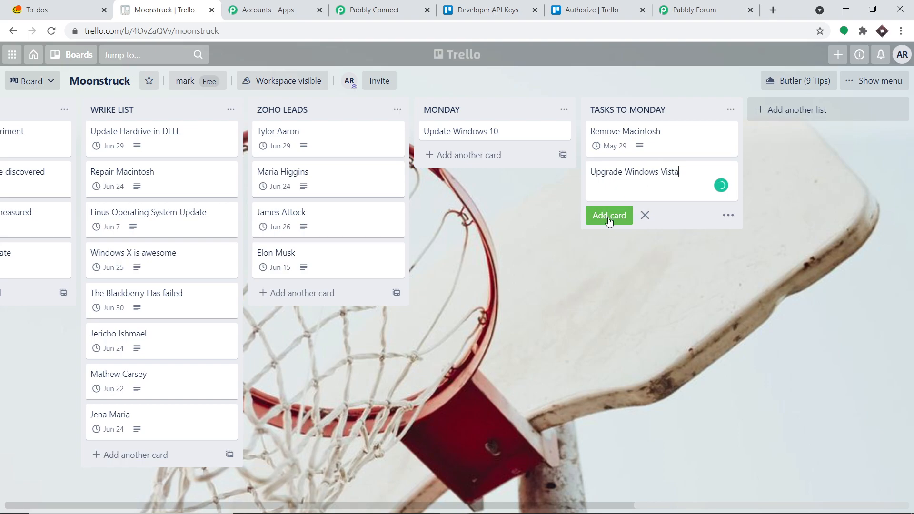
{"action": "left_click", "coordinate": [629, 212]}
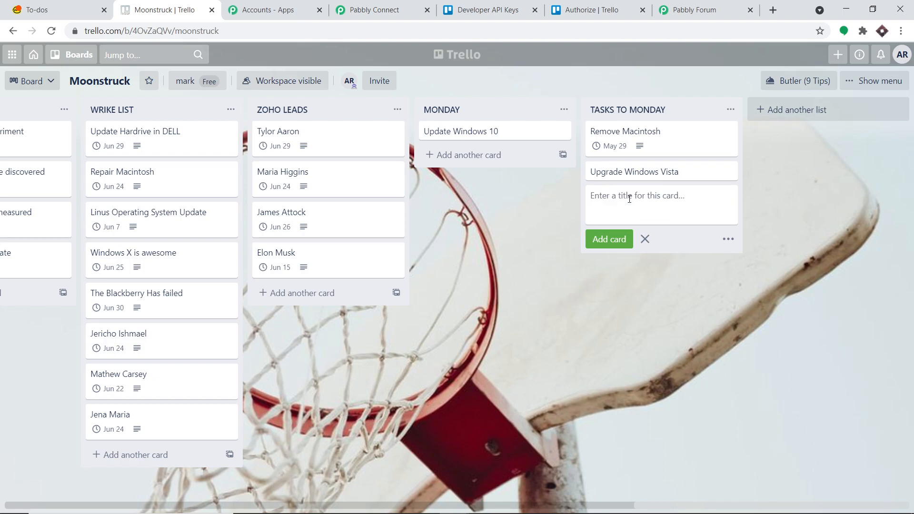
Step: Give the Upgrade Windows Vista card the description "Windows Vista is slow add windows 10" and a due date of May 18, 2021
{"action": "left_click", "coordinate": [636, 175]}
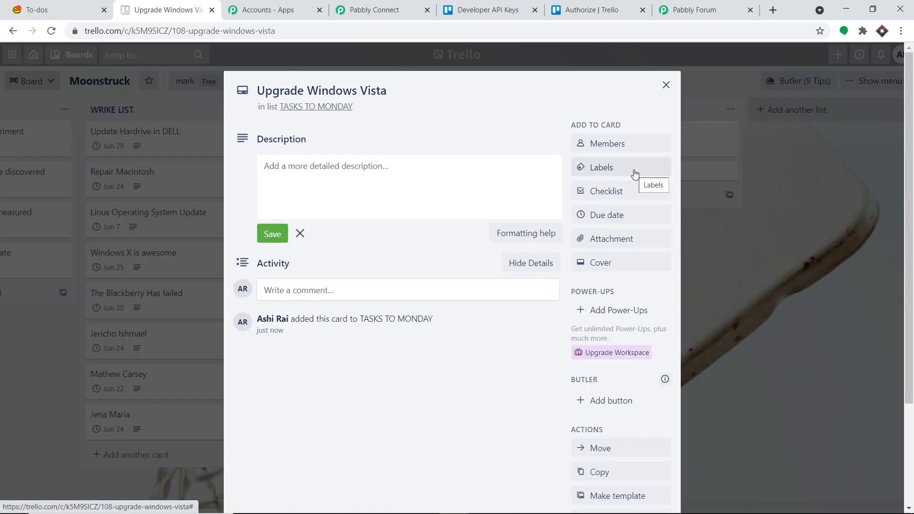
{"action": "left_click", "coordinate": [385, 166]}
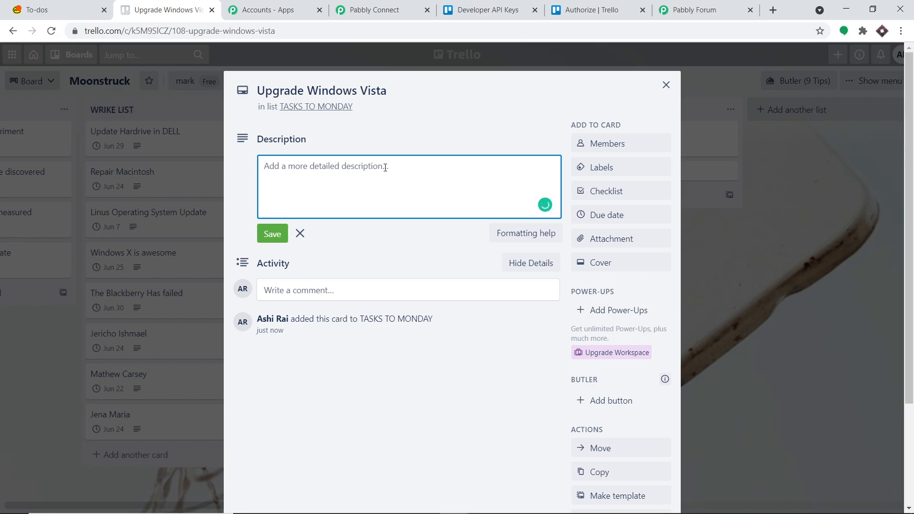
{"action": "type", "text": "Windows Vista"}
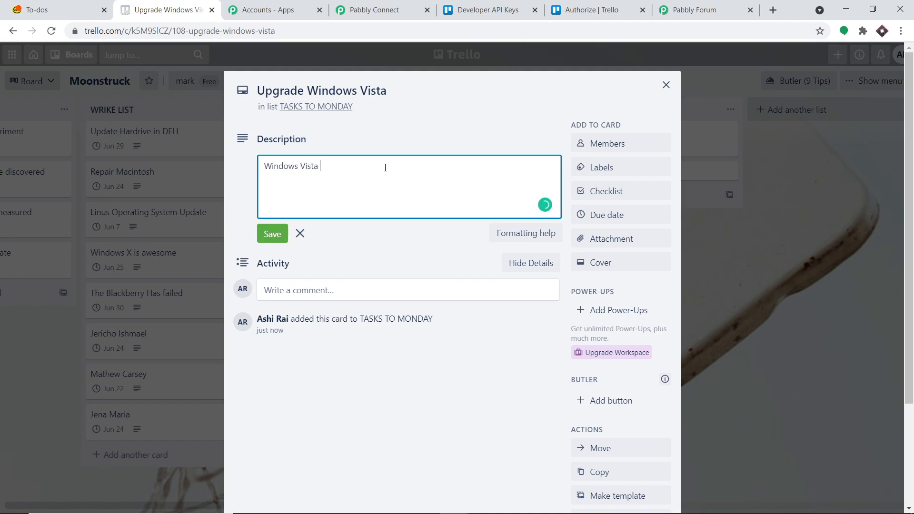
{"action": "type", "text": " is slow add windows 10"}
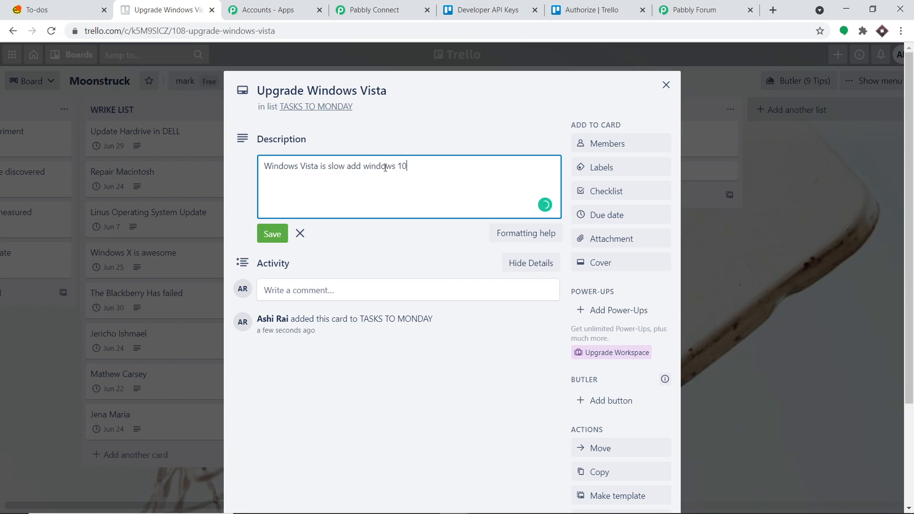
{"action": "left_click", "coordinate": [606, 216]}
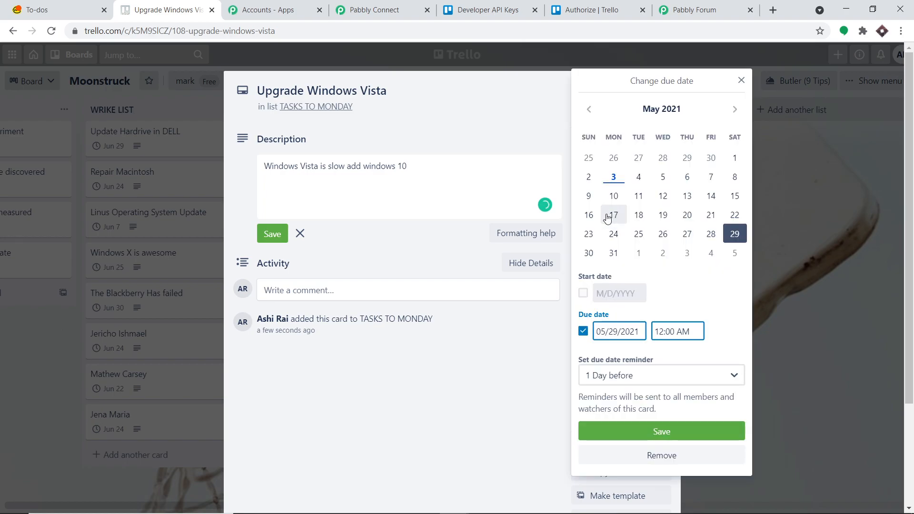
{"action": "left_click", "coordinate": [640, 216]}
{"action": "left_click", "coordinate": [655, 428]}
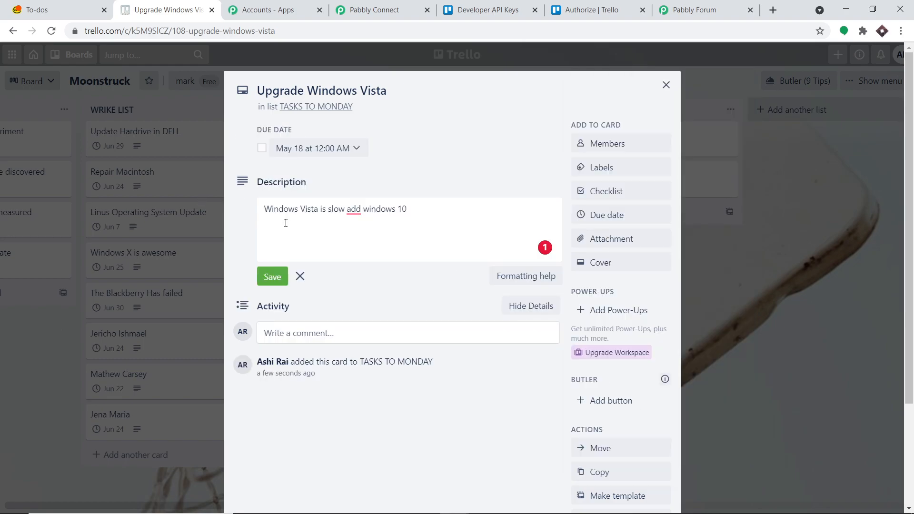
{"action": "left_click", "coordinate": [275, 279]}
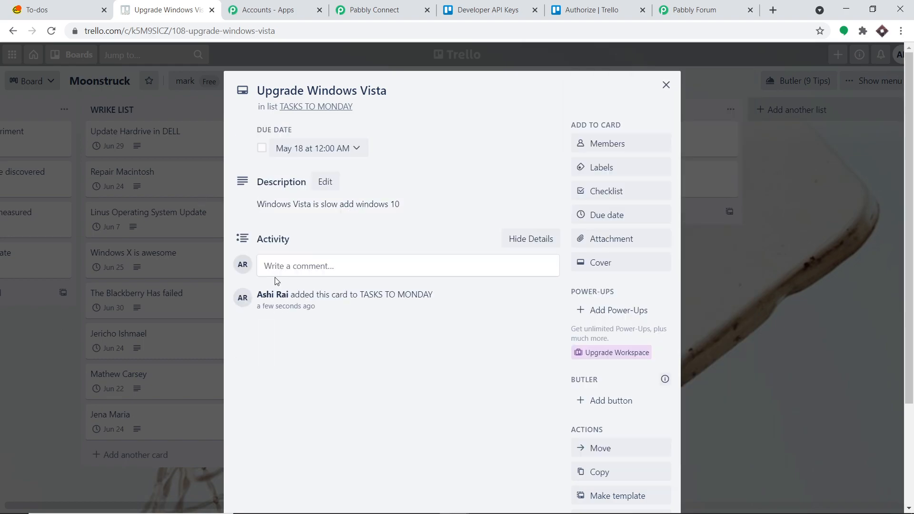
{"action": "left_click", "coordinate": [666, 85]}
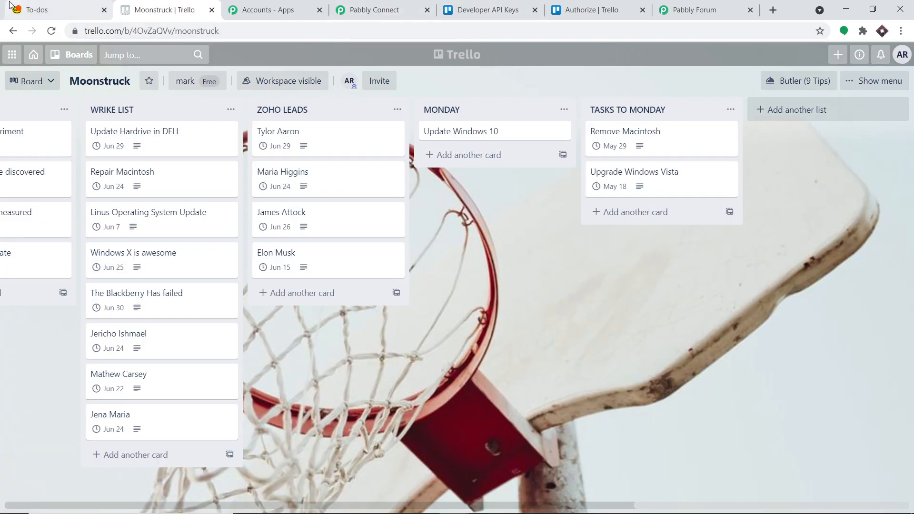
Step: Switch to Basecamp, reload the To-dos of the TRELLO project and check the lists created from the new card
{"action": "left_click", "coordinate": [34, 9]}
{"action": "left_click", "coordinate": [51, 32]}
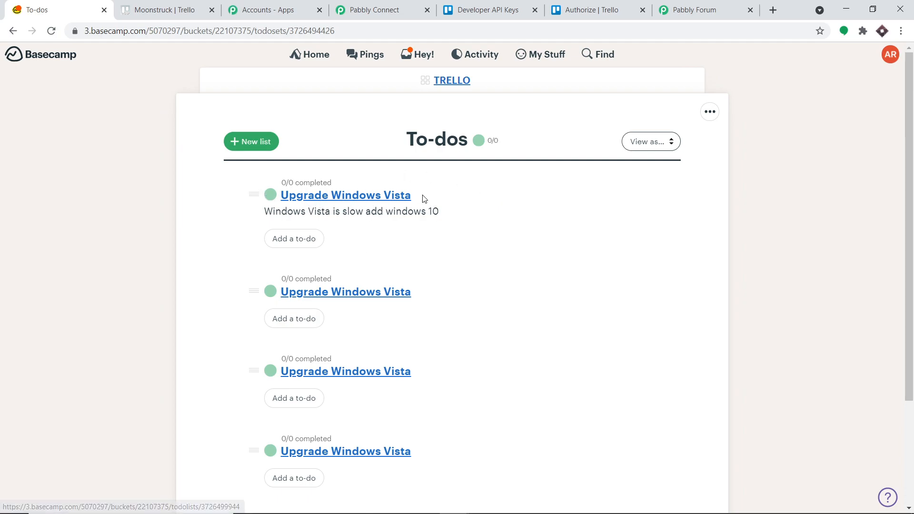
{"action": "left_click_drag", "start_coordinate": [910, 218], "coordinate": [912, 290]}
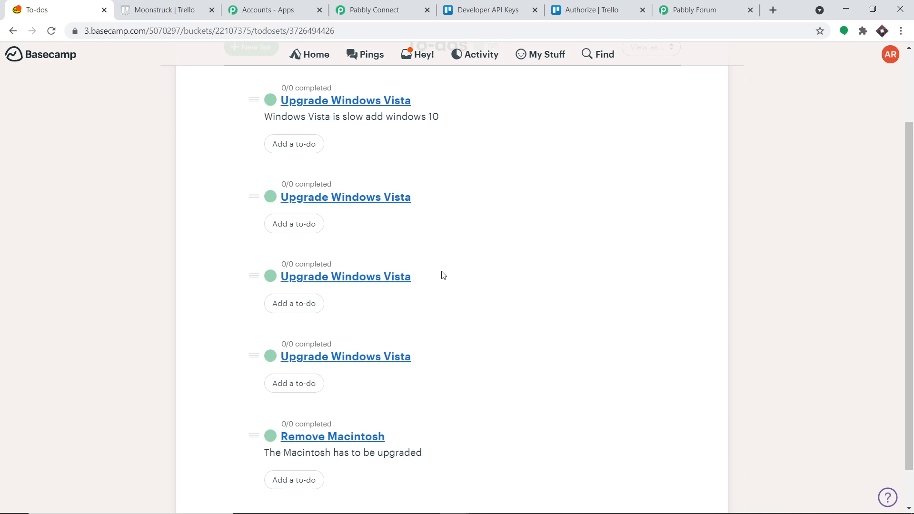
Step: Switch to Pabbly Connect and insert a Delay by Pabbly action between the Trello New Card trigger and Get Card Details
{"action": "left_click", "coordinate": [380, 7]}
{"action": "left_click_drag", "start_coordinate": [909, 389], "coordinate": [910, 195]}
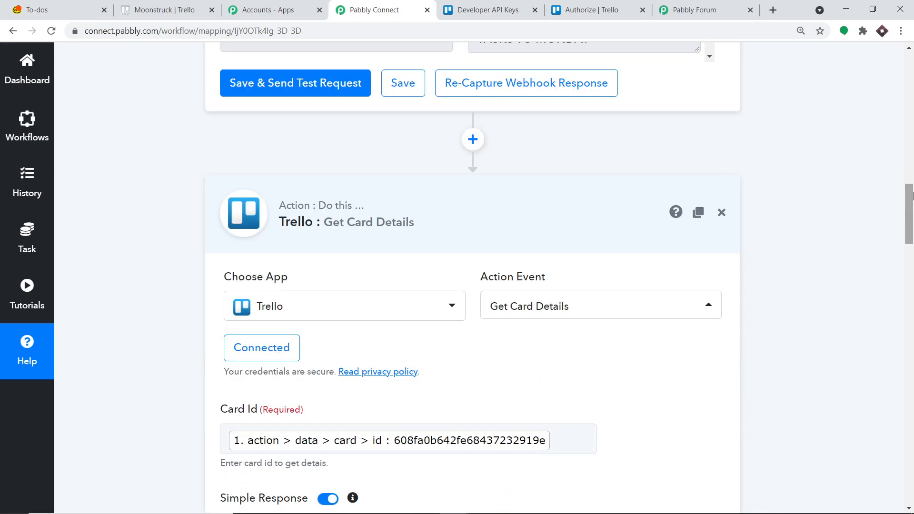
{"action": "scroll", "coordinate": [809, 171], "scroll_direction": "up", "scroll_amount": 1}
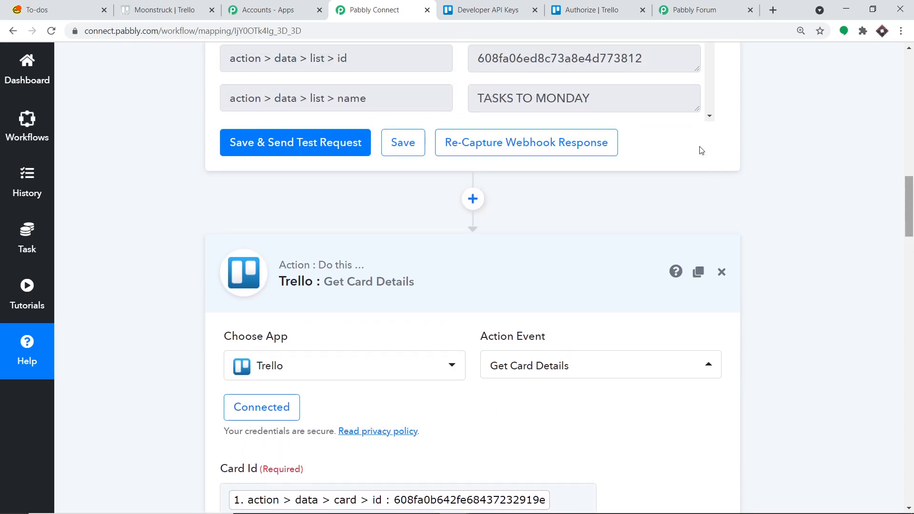
{"action": "scroll", "coordinate": [676, 164], "scroll_direction": "up", "scroll_amount": 15}
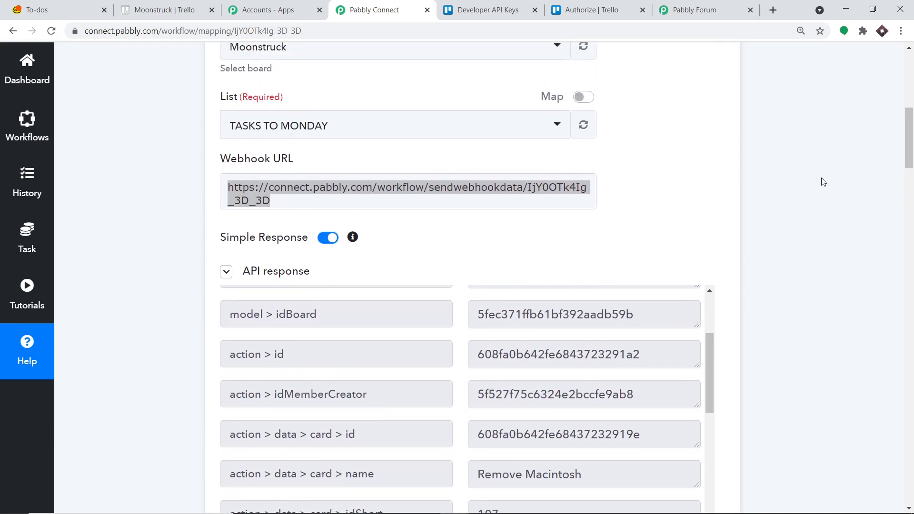
{"action": "scroll", "coordinate": [476, 176], "scroll_direction": "down", "scroll_amount": 15}
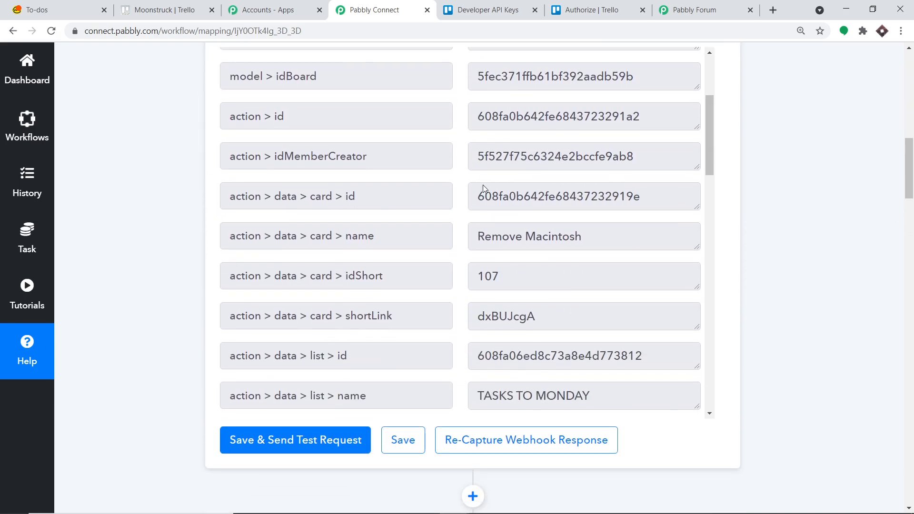
{"action": "scroll", "coordinate": [663, 259], "scroll_direction": "down", "scroll_amount": 5}
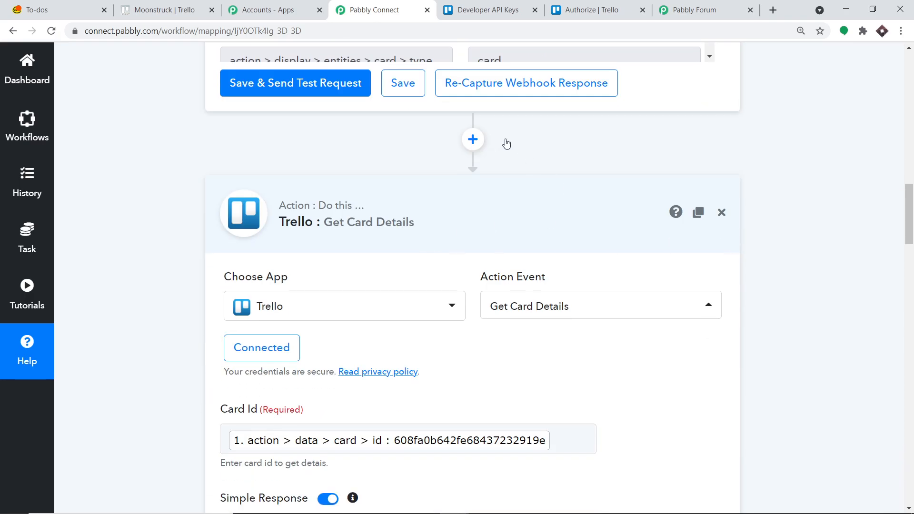
{"action": "left_click", "coordinate": [473, 140]}
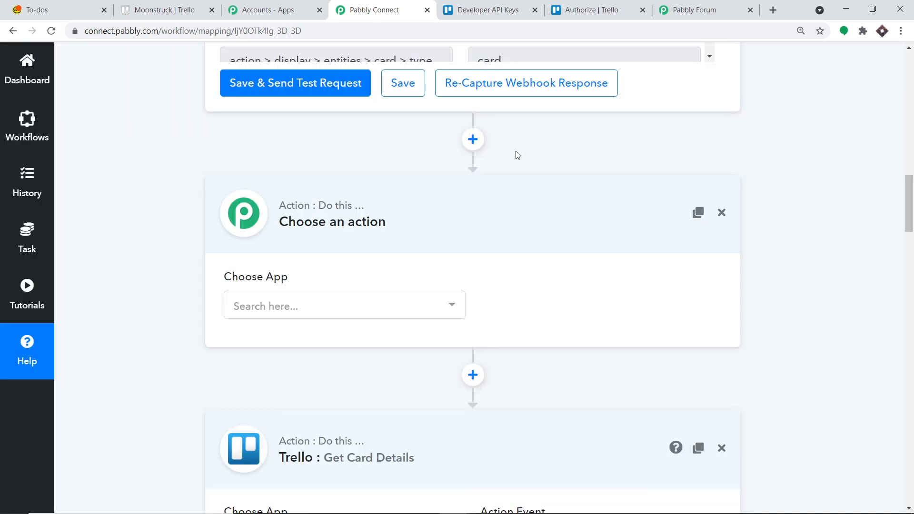
{"action": "left_click", "coordinate": [292, 308]}
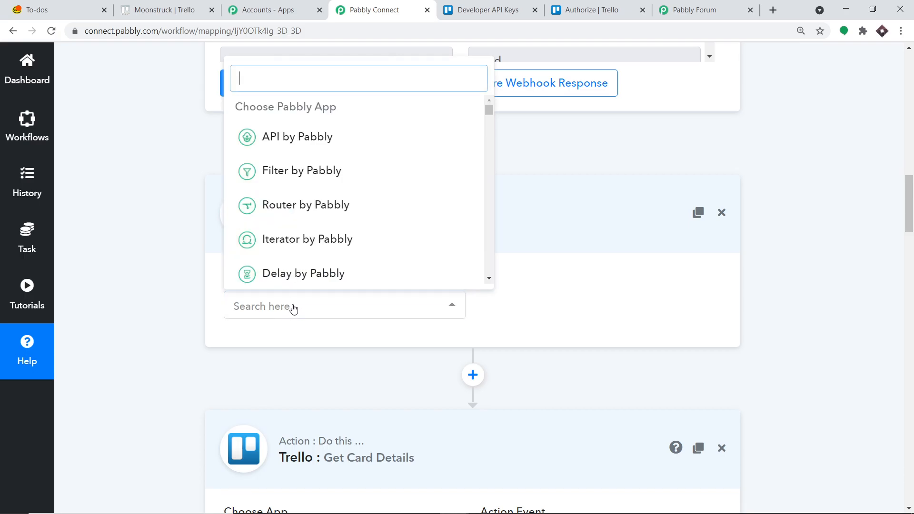
{"action": "type", "text": "delay"}
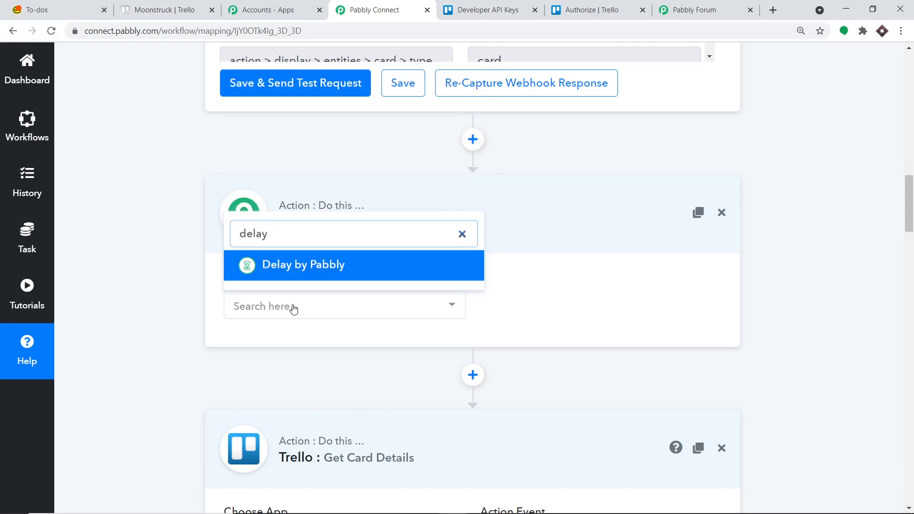
{"action": "left_click", "coordinate": [298, 267]}
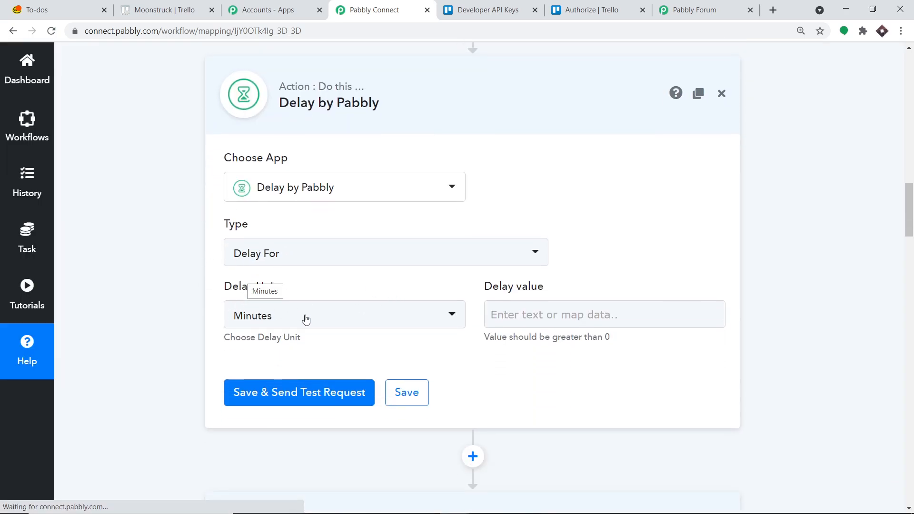
Step: Set the Delay For action to 2 minutes, save it with a test request and review its API response
{"action": "left_click", "coordinate": [493, 314]}
{"action": "type", "text": "2"}
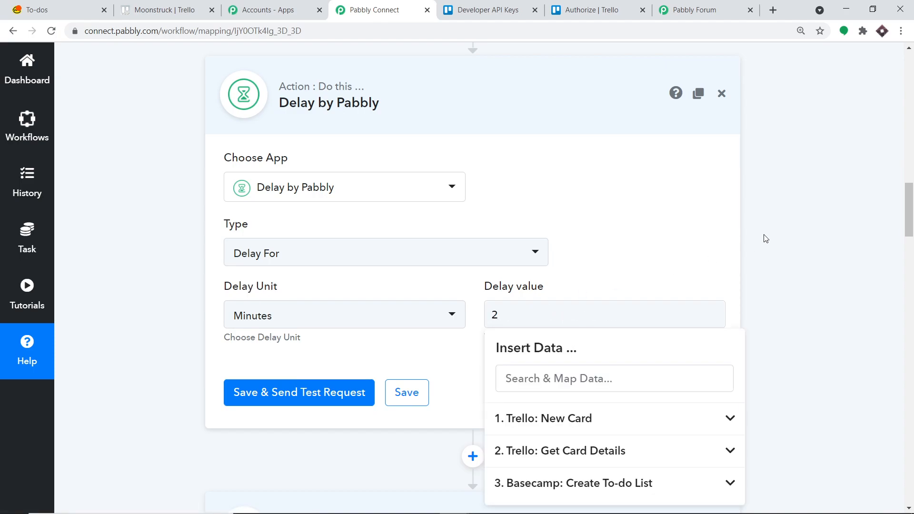
{"action": "left_click", "coordinate": [725, 219]}
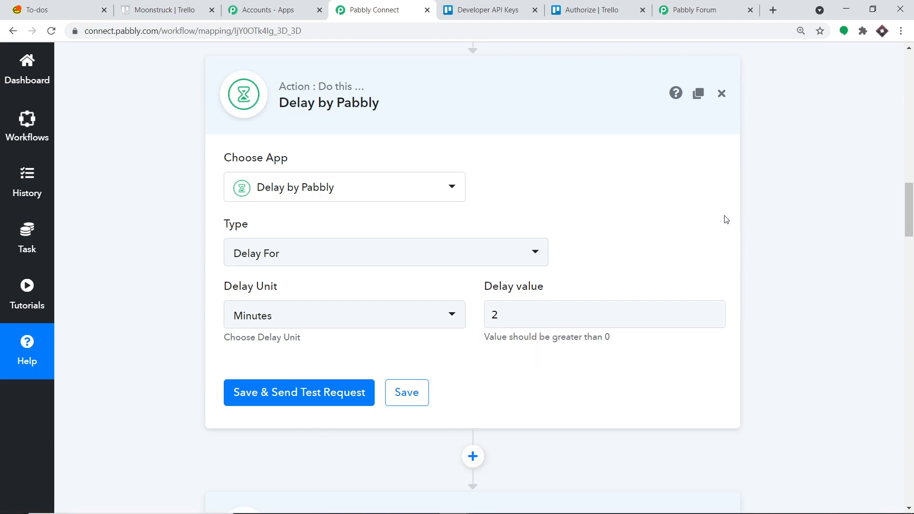
{"action": "left_click", "coordinate": [258, 397]}
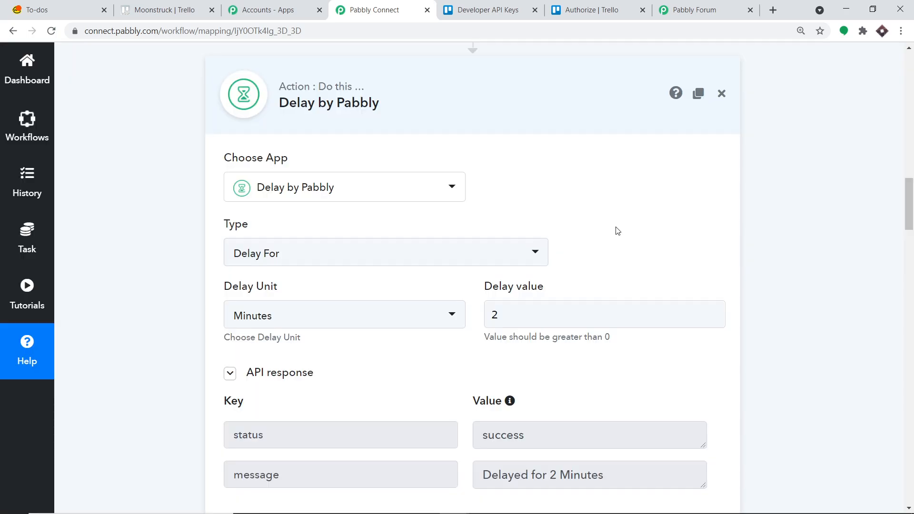
{"action": "scroll", "coordinate": [581, 260], "scroll_direction": "down", "scroll_amount": 3}
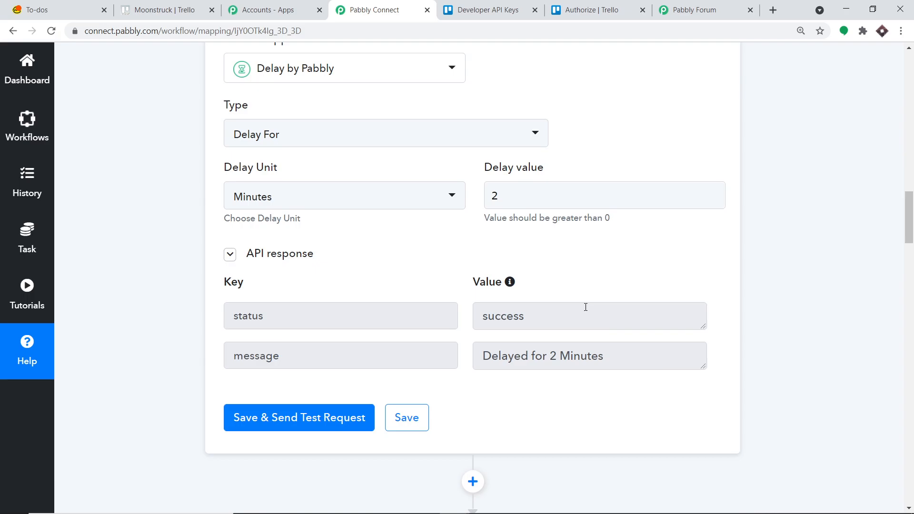
Step: Reload the Trello to Basecamp workflow and check the order of its trigger and action steps
{"action": "scroll", "coordinate": [586, 298], "scroll_direction": "down", "scroll_amount": 3}
{"action": "scroll", "coordinate": [563, 198], "scroll_direction": "down", "scroll_amount": 4}
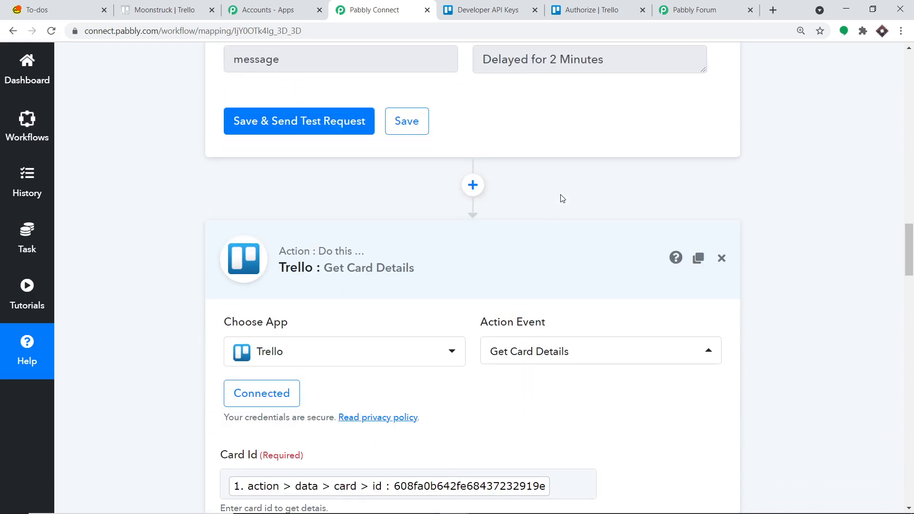
{"action": "scroll", "coordinate": [543, 241], "scroll_direction": "down", "scroll_amount": 20}
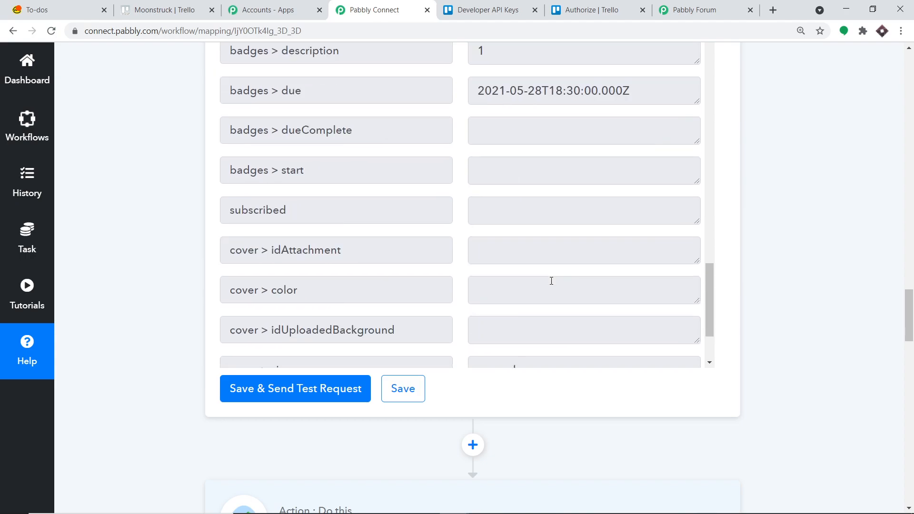
{"action": "scroll", "coordinate": [551, 281], "scroll_direction": "down", "scroll_amount": 3}
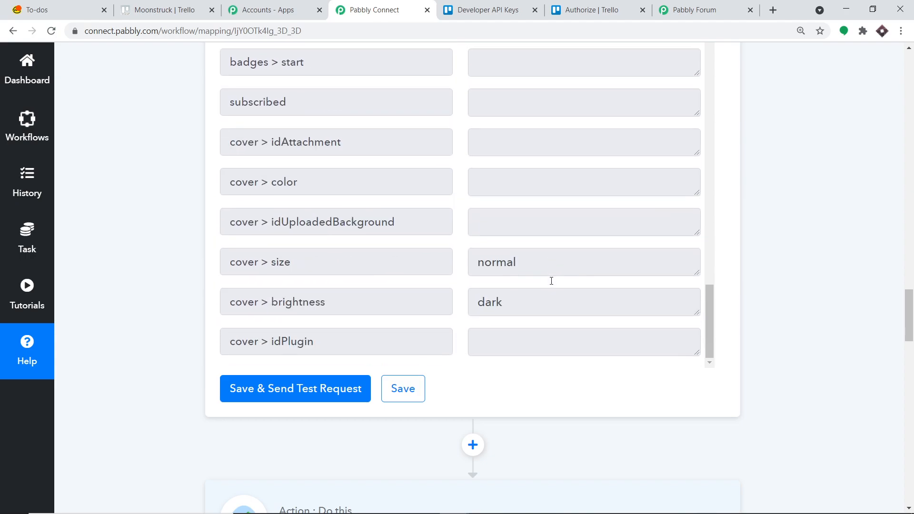
{"action": "key", "text": "F5"}
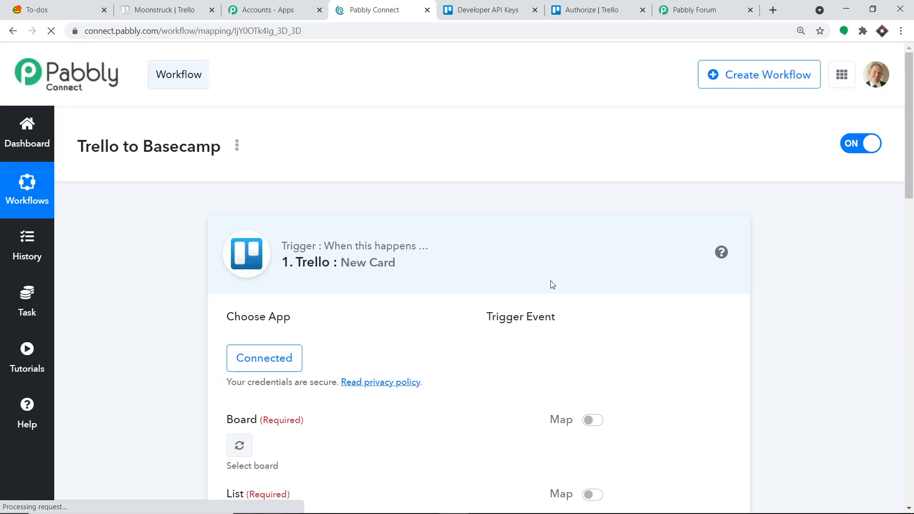
{"action": "scroll", "coordinate": [565, 353], "scroll_direction": "down", "scroll_amount": 15}
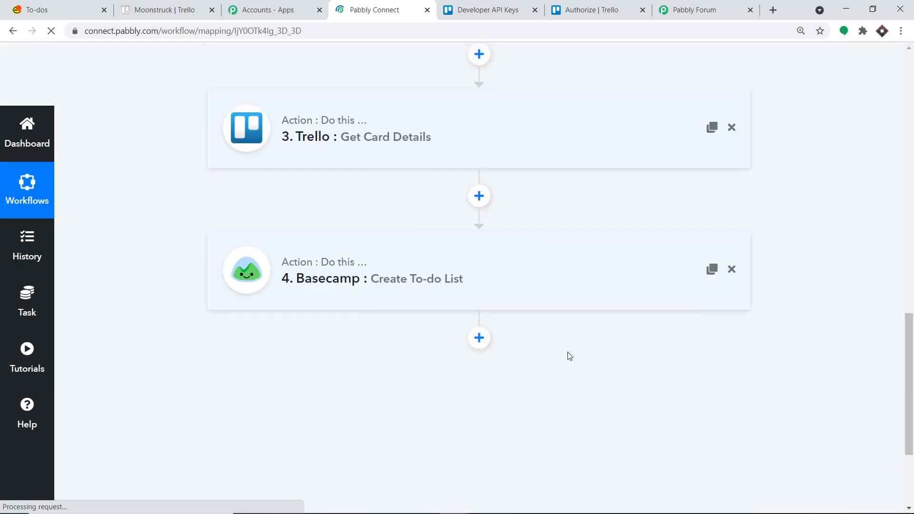
{"action": "scroll", "coordinate": [569, 351], "scroll_direction": "up", "scroll_amount": 12}
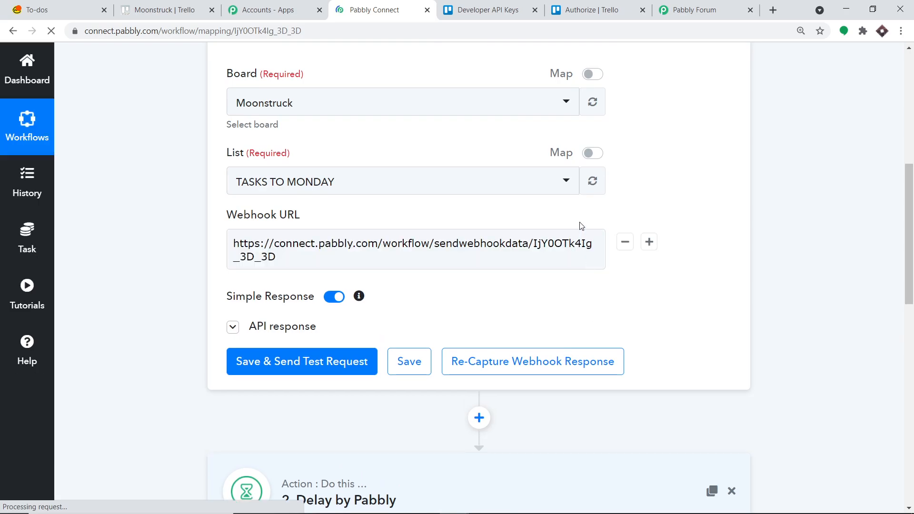
Step: Switch to Trello and add a card titled Sealion Operating System is awesome to the TASKS TO MONDAY list
{"action": "left_click", "coordinate": [183, 9]}
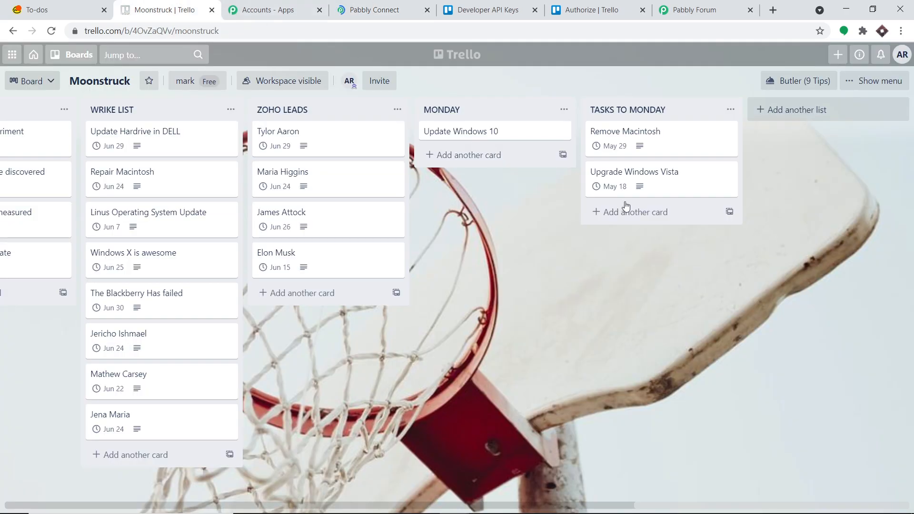
{"action": "left_click", "coordinate": [642, 213]}
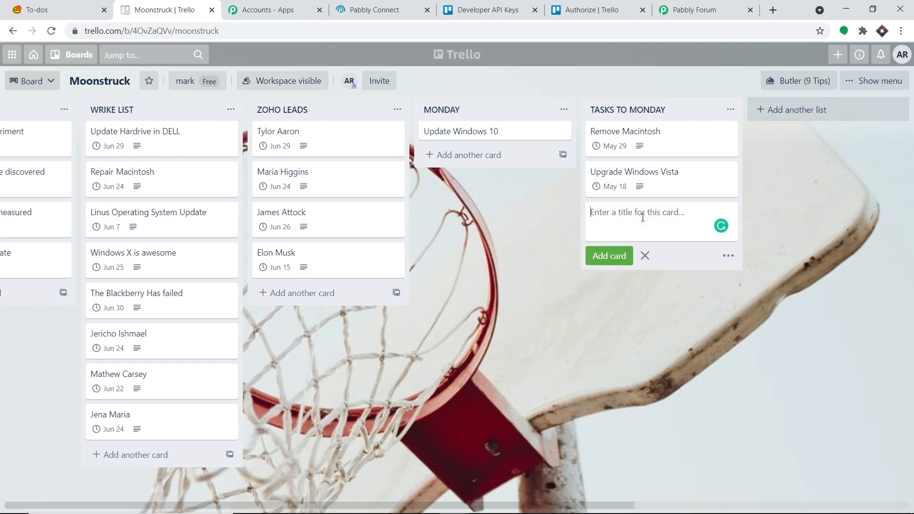
{"action": "type", "text": "Sealion Operating Sytem is awesome"}
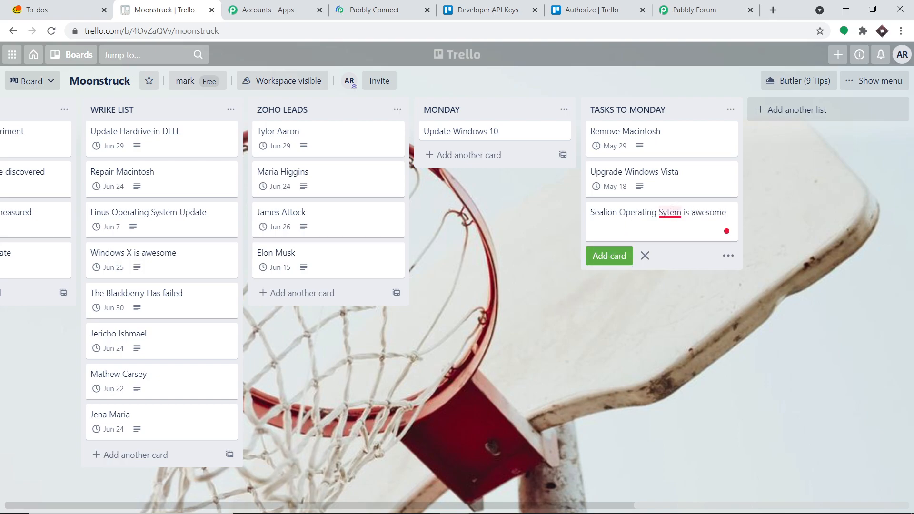
{"action": "mouse_move", "coordinate": [670, 212]}
{"action": "left_click", "coordinate": [675, 233]}
{"action": "left_click", "coordinate": [618, 256]}
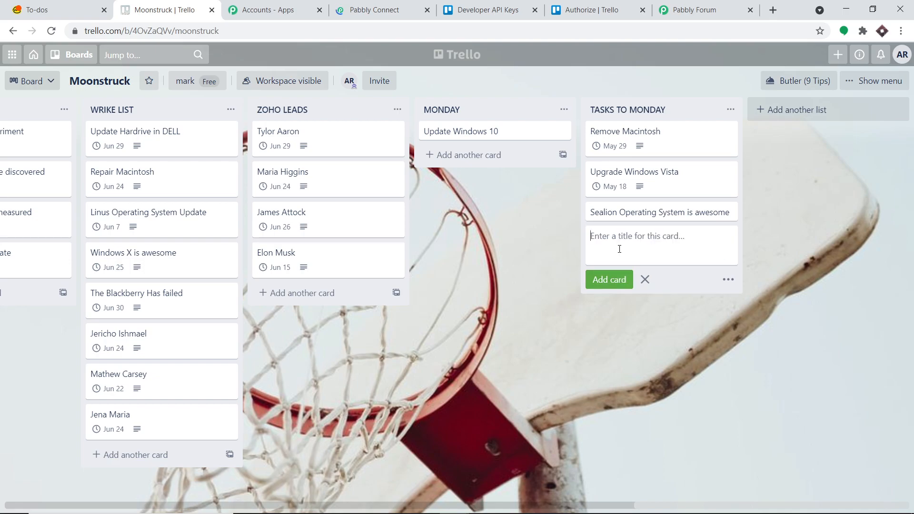
Step: Open the Sealion Operating System is awesome card and enter the description "Upgrade to Sea Lion"
{"action": "left_click", "coordinate": [638, 215]}
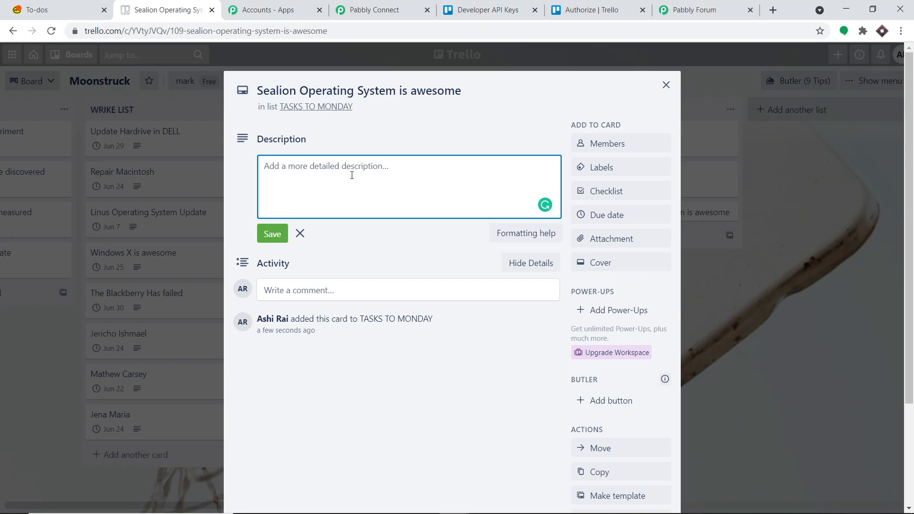
{"action": "type", "text": "Windows"}
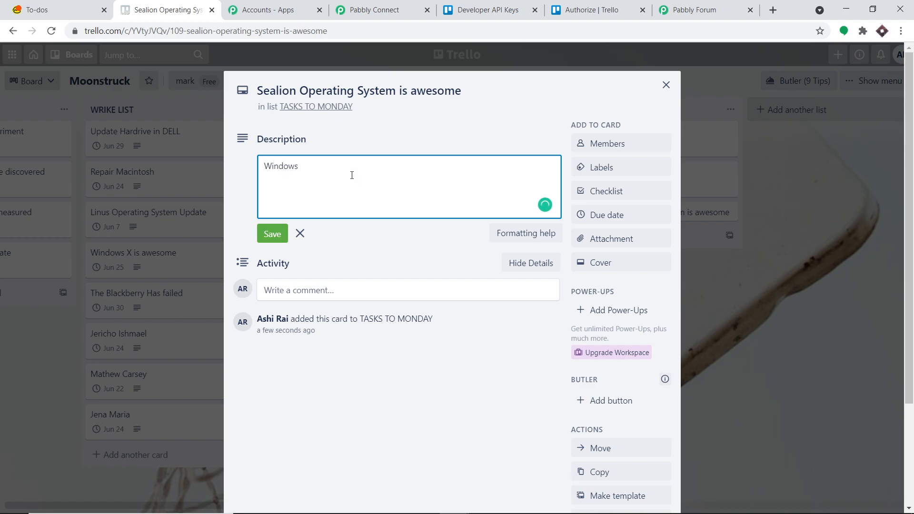
{"action": "key", "text": "BackSpace"}
{"action": "key", "text": "BackSpace"}
{"action": "key", "text": "BackSpace"}
{"action": "key", "text": "BackSpace"}
{"action": "key", "text": "BackSpace"}
{"action": "key", "text": "BackSpace"}
{"action": "type", "text": "Upgrade to Sea Lion"}
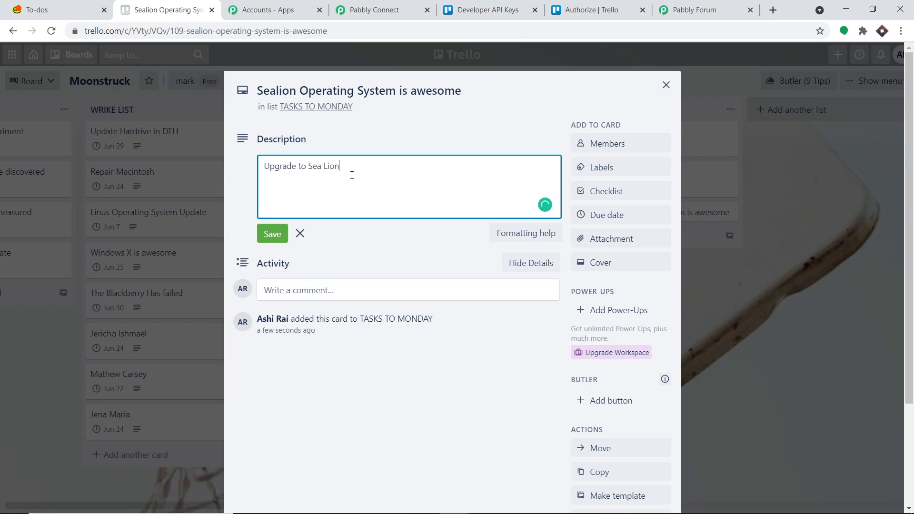
Step: Set the card's due date to 05/27/2021, then save its description and close the card
{"action": "left_click", "coordinate": [620, 218]}
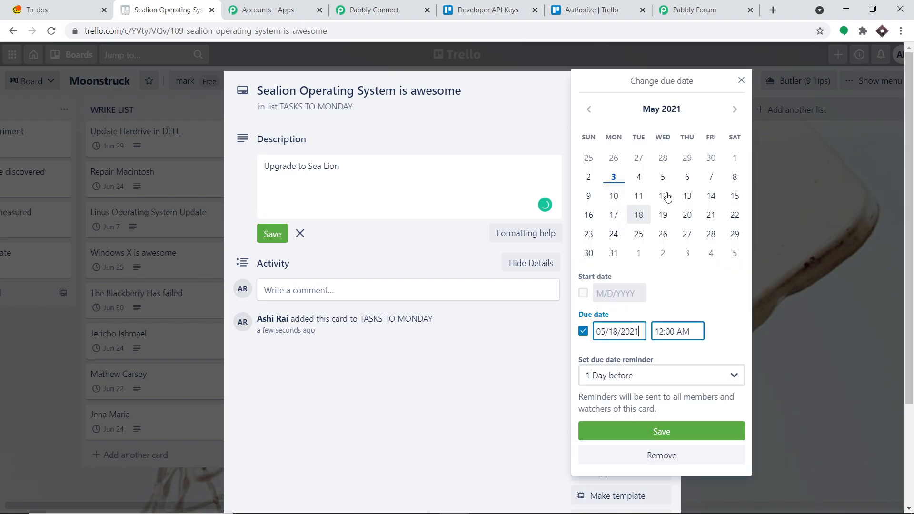
{"action": "left_click", "coordinate": [687, 235]}
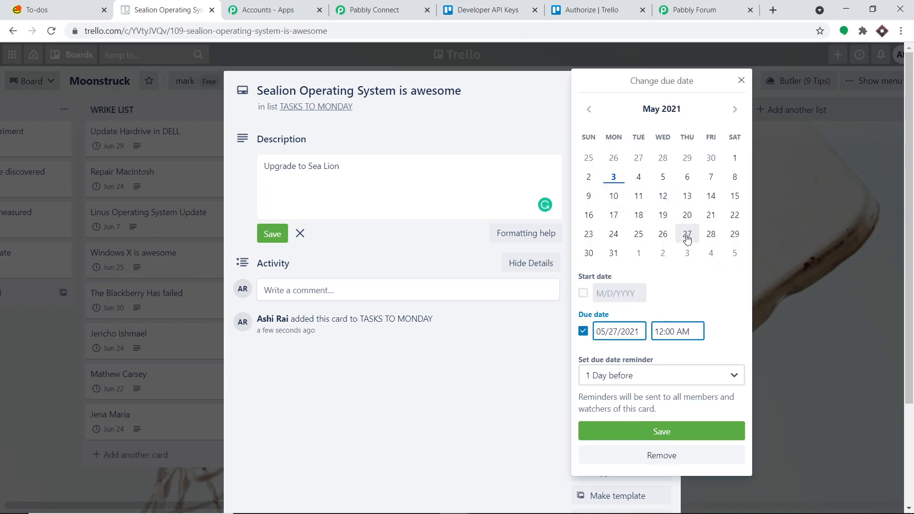
{"action": "left_click", "coordinate": [660, 431]}
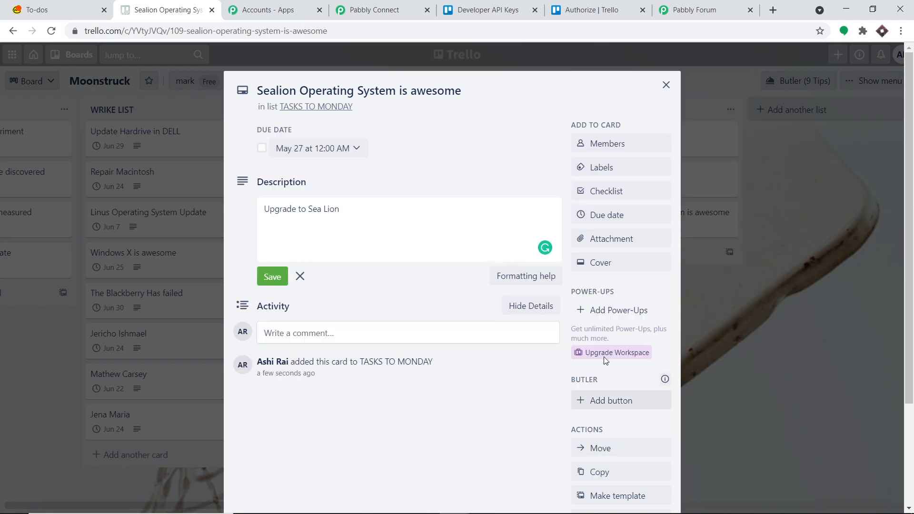
{"action": "left_click", "coordinate": [272, 278]}
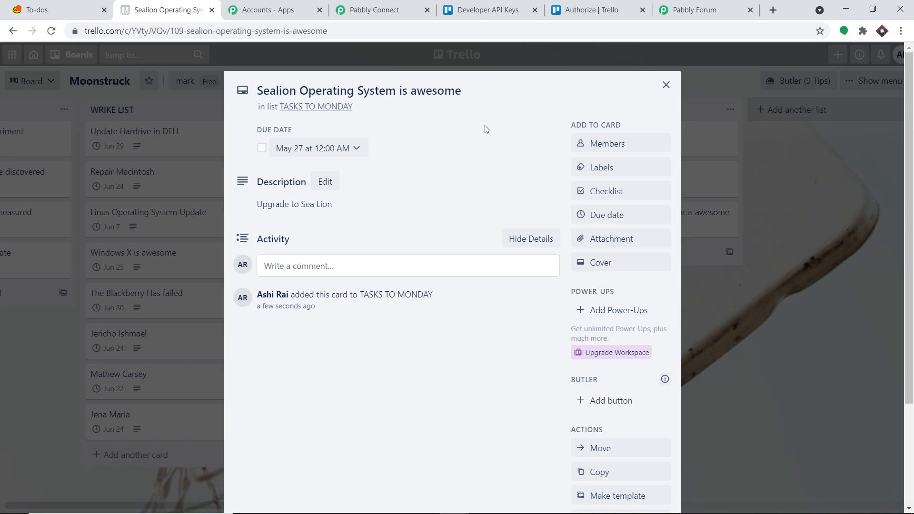
{"action": "left_click", "coordinate": [666, 87]}
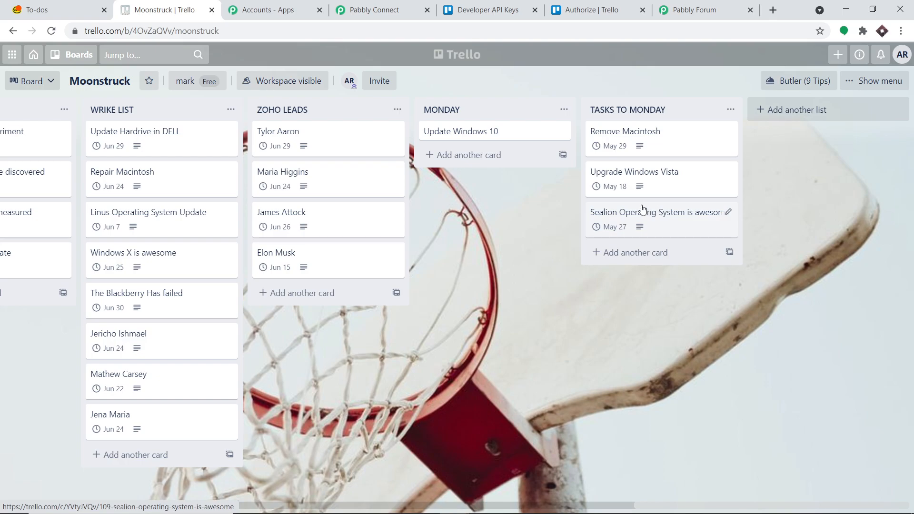
Step: Switch to Basecamp, reload the To-dos page and check it for a list matching the new Trello card
{"action": "left_click", "coordinate": [34, 12]}
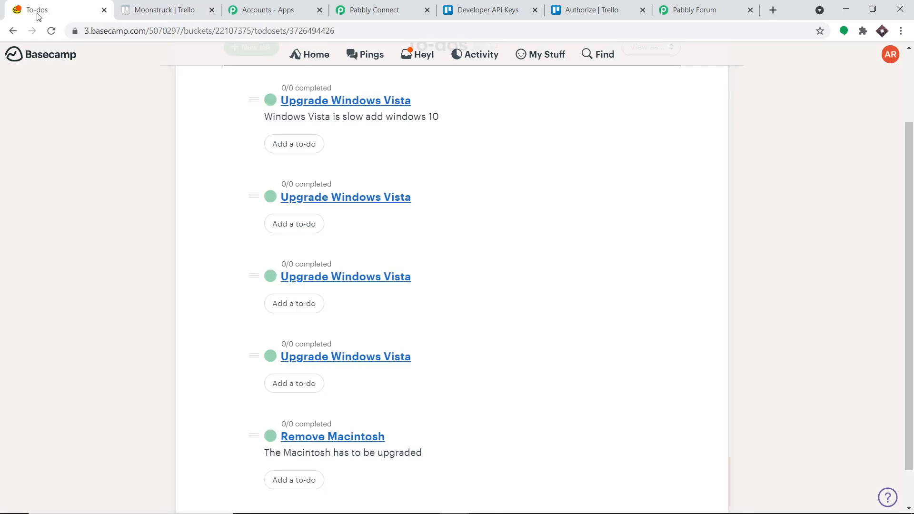
{"action": "left_click", "coordinate": [51, 31]}
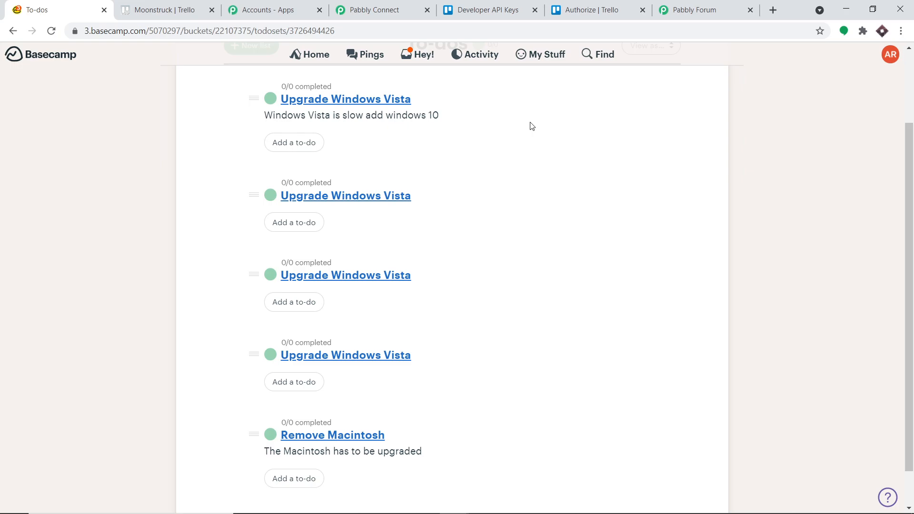
{"action": "left_click", "coordinate": [53, 31]}
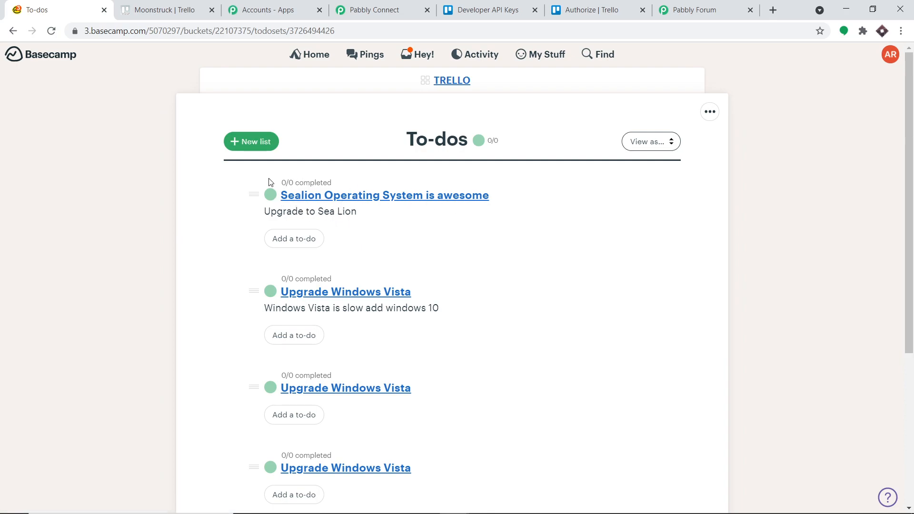
{"action": "scroll", "coordinate": [393, 475], "scroll_direction": "down", "scroll_amount": 1}
{"action": "scroll", "coordinate": [393, 475], "scroll_direction": "down", "scroll_amount": 5}
{"action": "scroll", "coordinate": [408, 198], "scroll_direction": "up", "scroll_amount": 4}
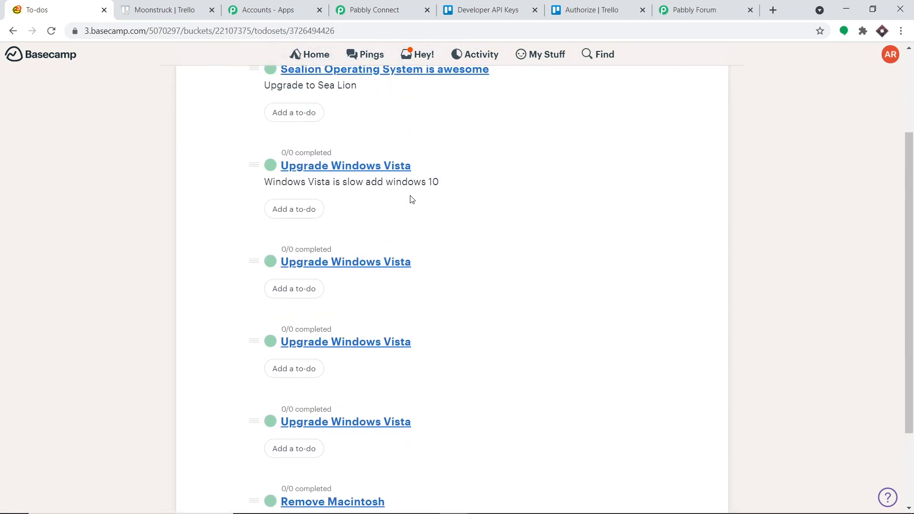
{"action": "scroll", "coordinate": [429, 200], "scroll_direction": "up", "scroll_amount": 2}
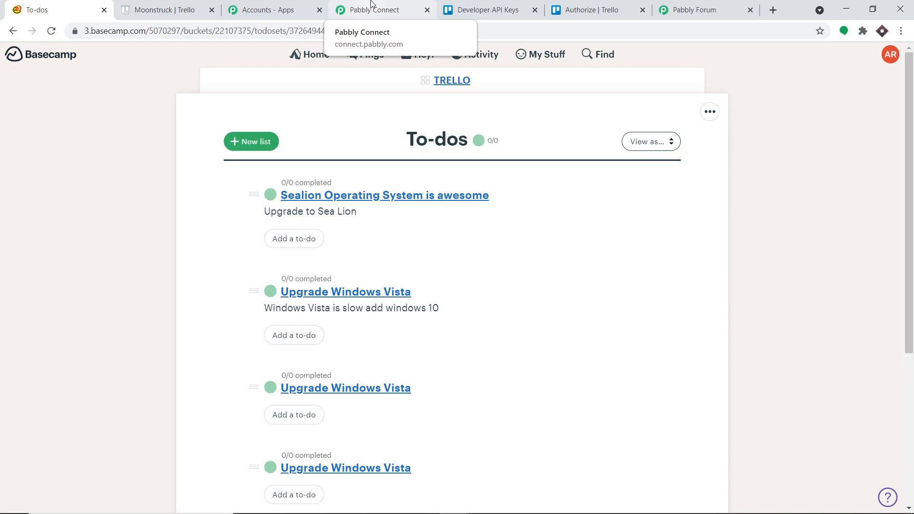
Step: Switch to Pabbly Connect and insert a Filter by Pabbly step between the Trello New Card trigger and the Delay action
{"action": "left_click", "coordinate": [371, 9]}
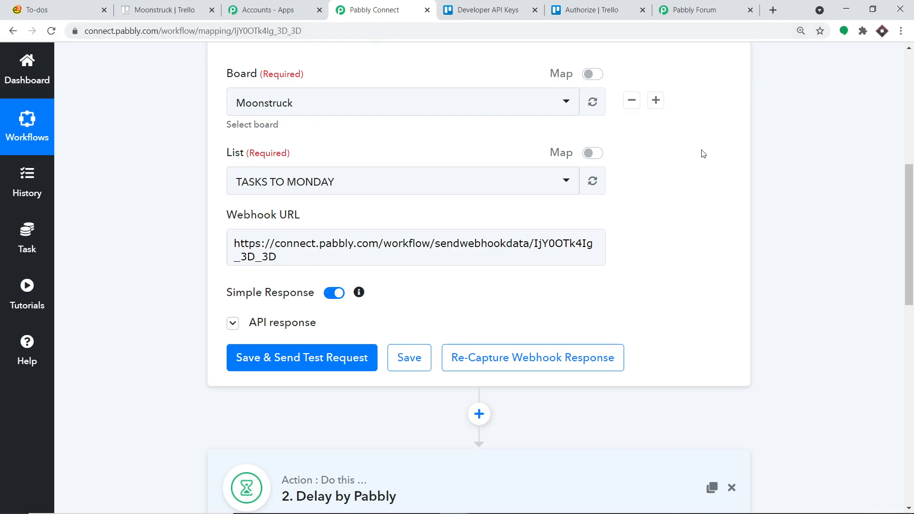
{"action": "left_click_drag", "start_coordinate": [910, 190], "coordinate": [912, 105]}
{"action": "scroll", "coordinate": [311, 103], "scroll_direction": "down", "scroll_amount": 9}
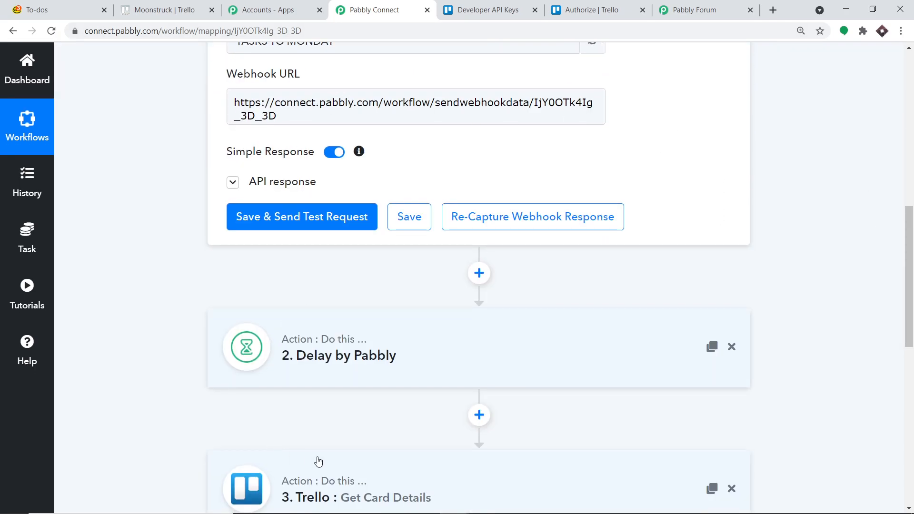
{"action": "left_click", "coordinate": [479, 273]}
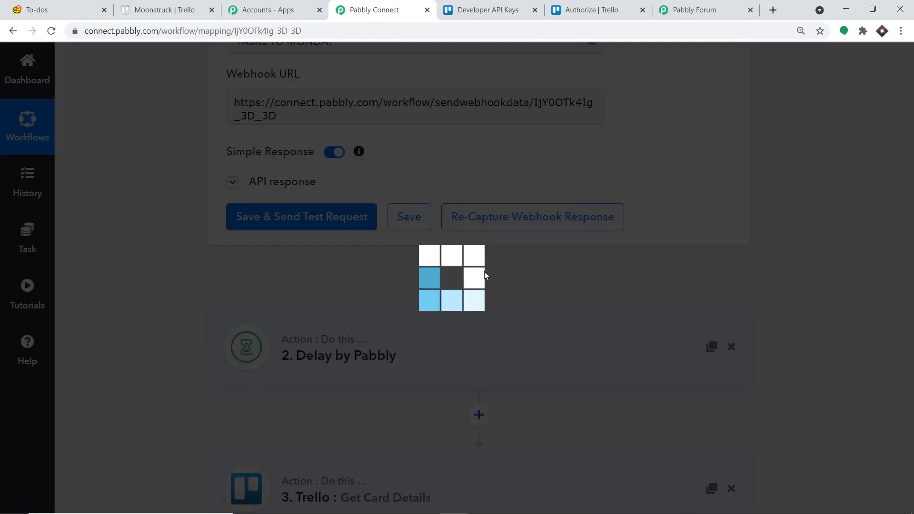
{"action": "scroll", "coordinate": [376, 313], "scroll_direction": "down", "scroll_amount": 2}
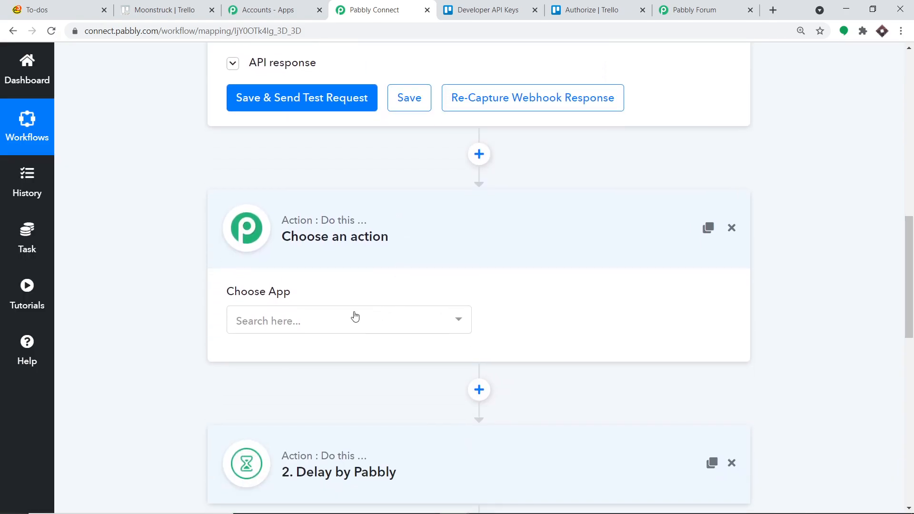
{"action": "left_click", "coordinate": [349, 321]}
{"action": "type", "text": "filter"}
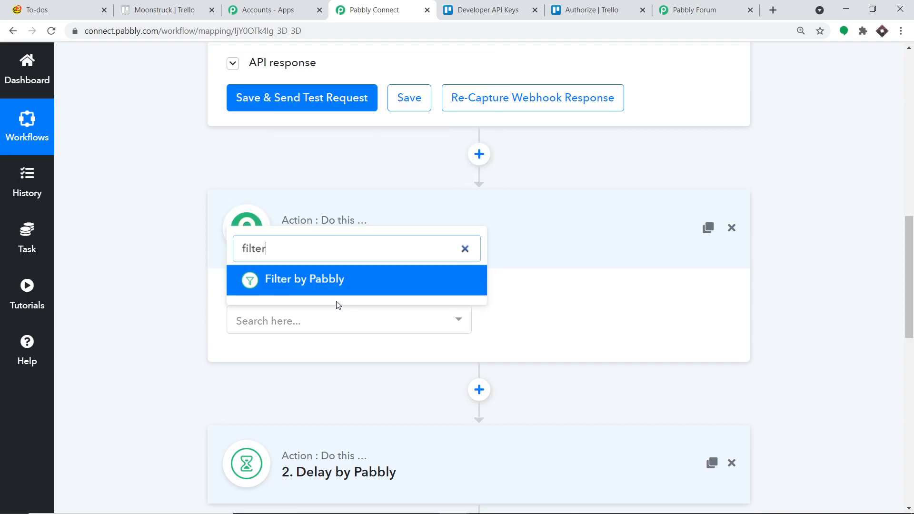
{"action": "left_click", "coordinate": [337, 279]}
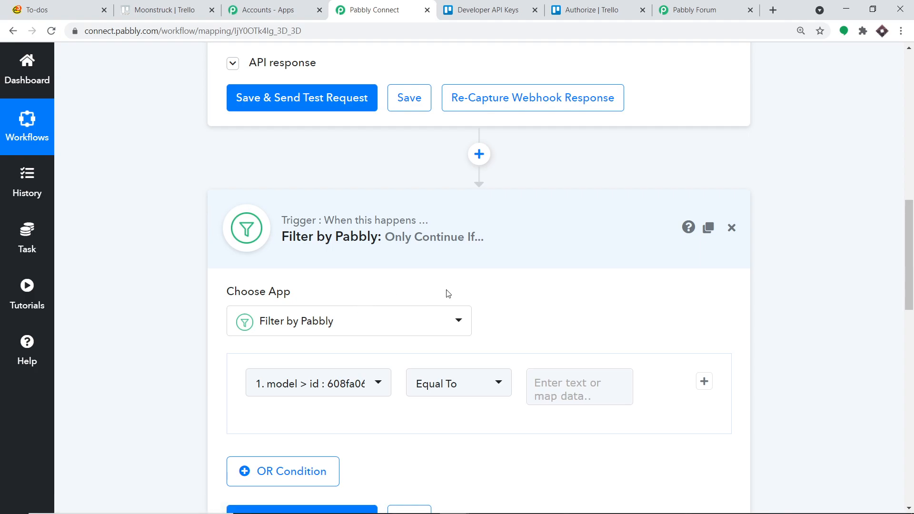
Step: Set the filter condition so that the New Card trigger's action > type is Equal To createCard
{"action": "scroll", "coordinate": [452, 292], "scroll_direction": "down", "scroll_amount": 1}
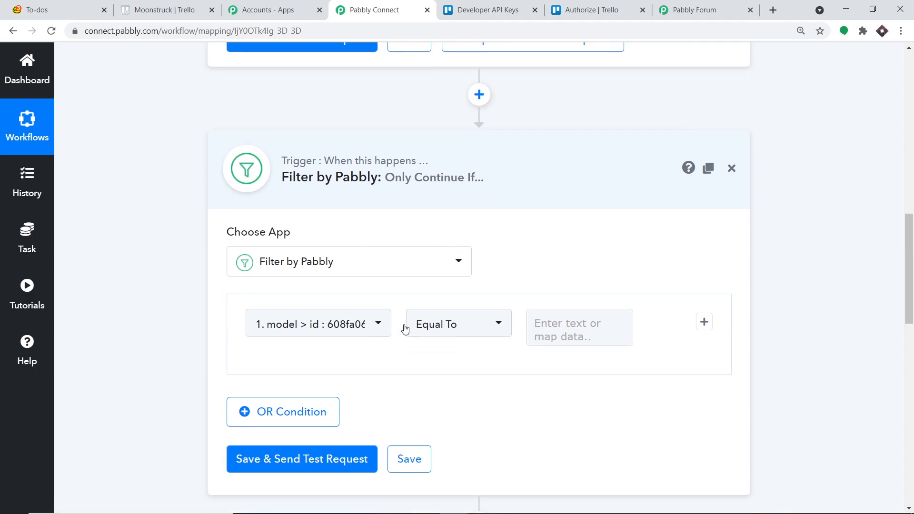
{"action": "left_click", "coordinate": [319, 328]}
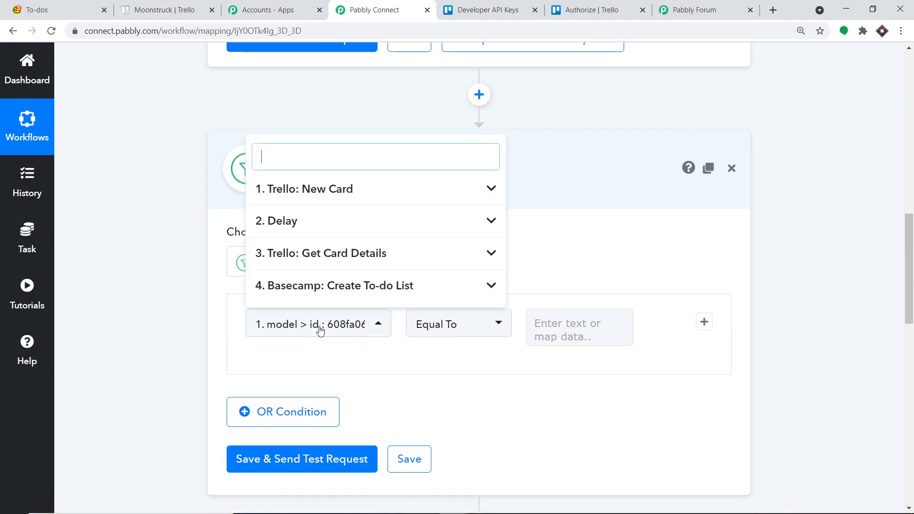
{"action": "left_click", "coordinate": [316, 200]}
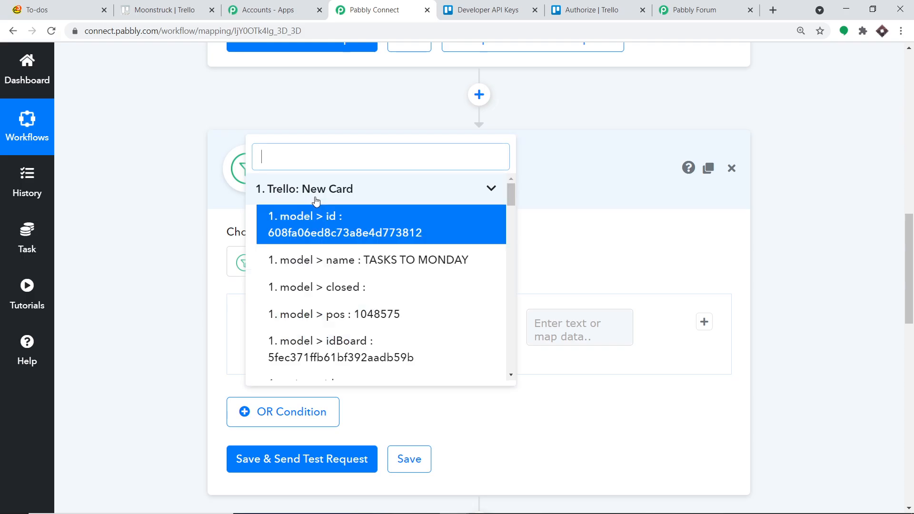
{"action": "type", "text": "card"}
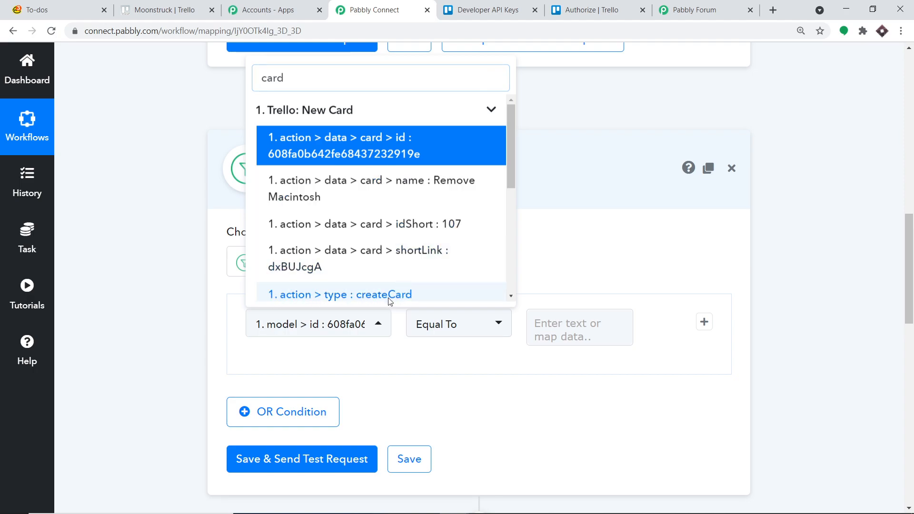
{"action": "left_click", "coordinate": [388, 302]}
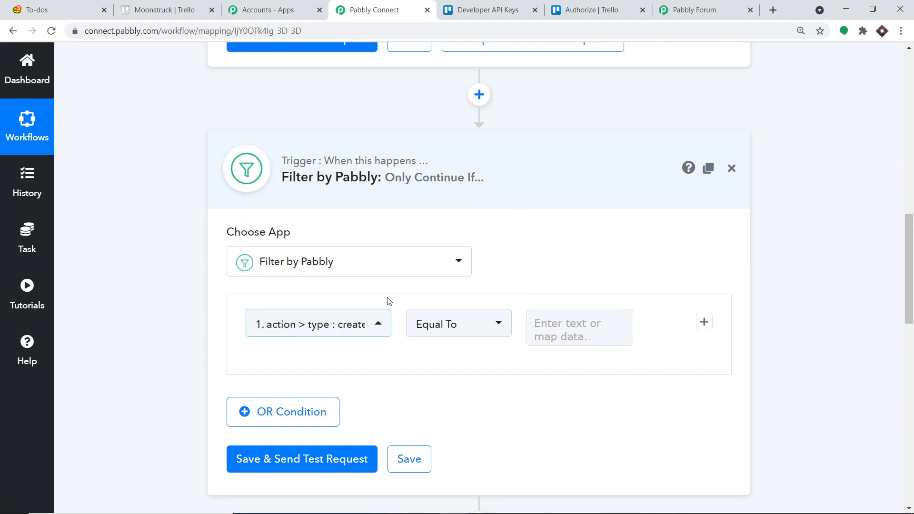
{"action": "left_click", "coordinate": [560, 327]}
{"action": "type", "text": "create"}
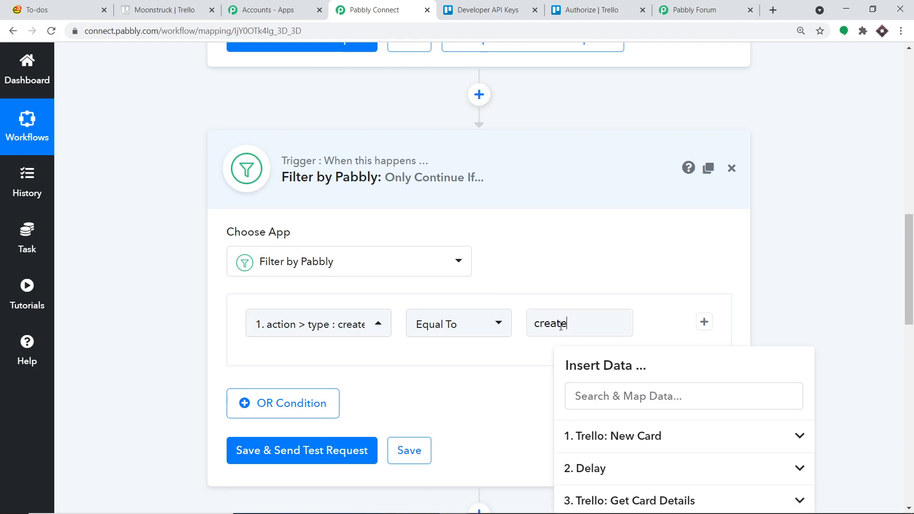
{"action": "type", "text": "Card"}
{"action": "left_click", "coordinate": [855, 215]}
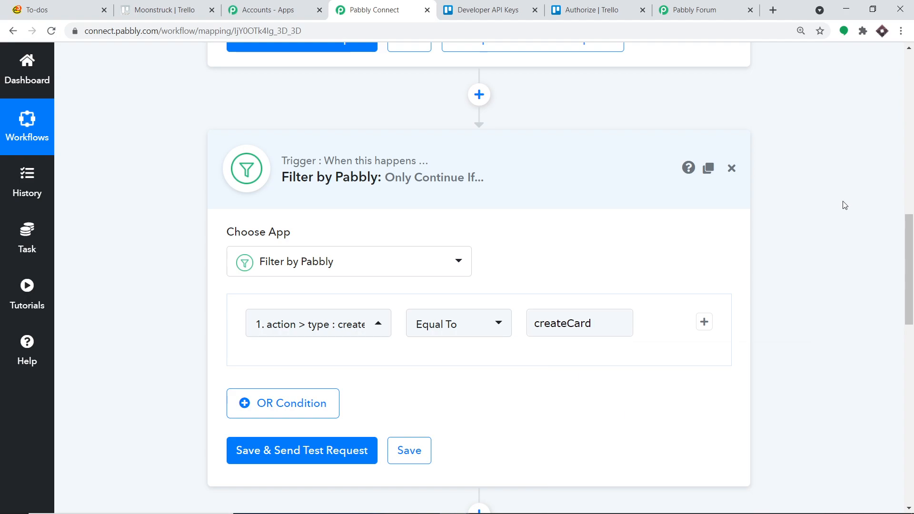
Step: Save the filter with a test request and review its API response
{"action": "scroll", "coordinate": [844, 210], "scroll_direction": "down", "scroll_amount": 1}
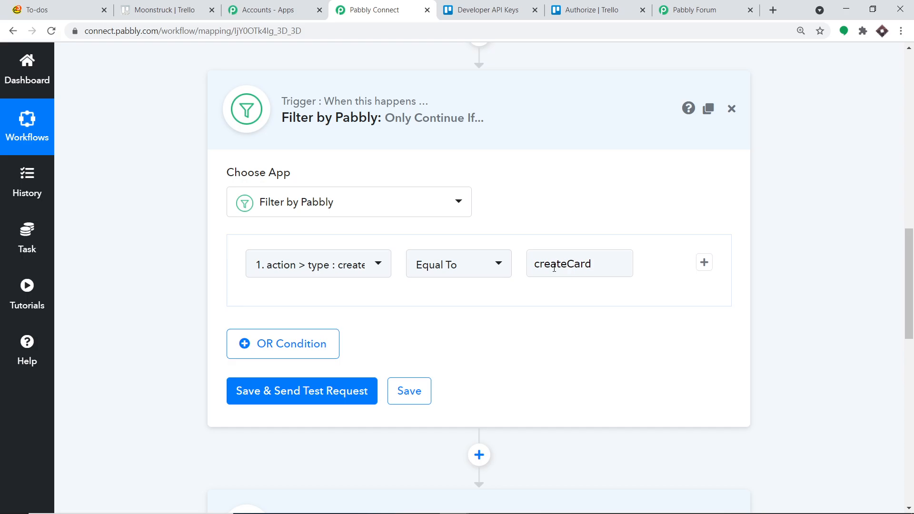
{"action": "scroll", "coordinate": [551, 273], "scroll_direction": "down", "scroll_amount": 3}
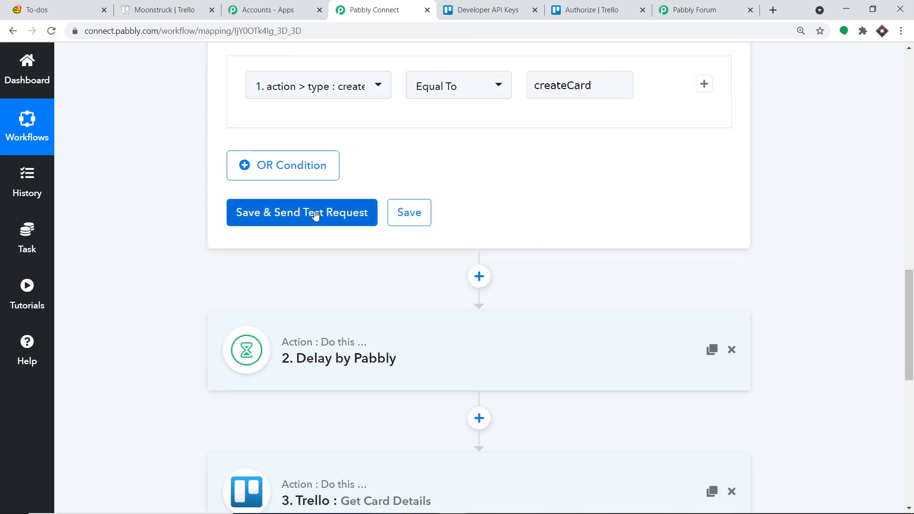
{"action": "left_click", "coordinate": [314, 214]}
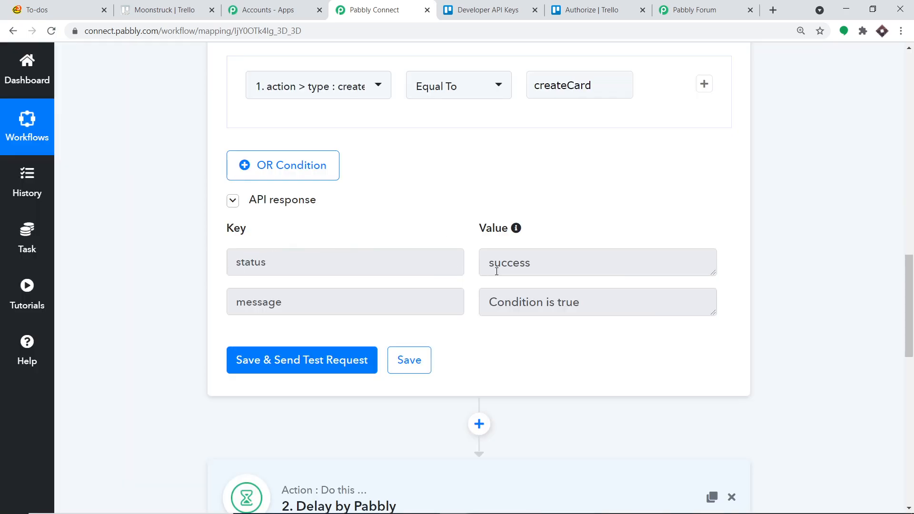
{"action": "scroll", "coordinate": [608, 288], "scroll_direction": "up", "scroll_amount": 2}
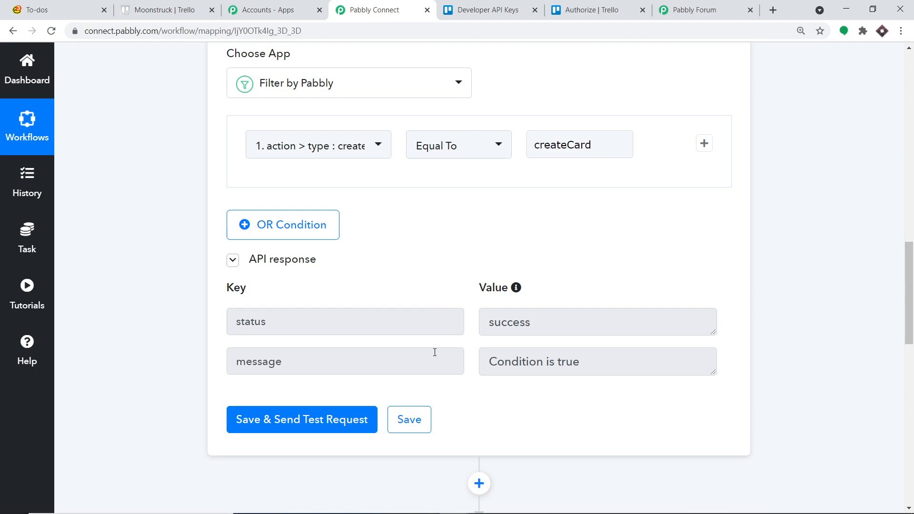
{"action": "scroll", "coordinate": [434, 353], "scroll_direction": "down", "scroll_amount": 3}
{"action": "scroll", "coordinate": [476, 176], "scroll_direction": "up", "scroll_amount": 5}
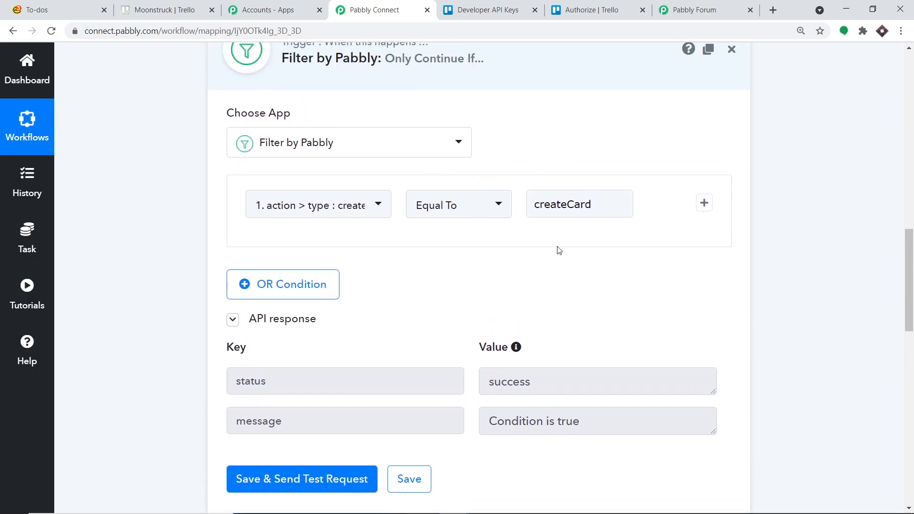
{"action": "scroll", "coordinate": [558, 257], "scroll_direction": "down", "scroll_amount": 1}
{"action": "scroll", "coordinate": [559, 260], "scroll_direction": "down", "scroll_amount": 1}
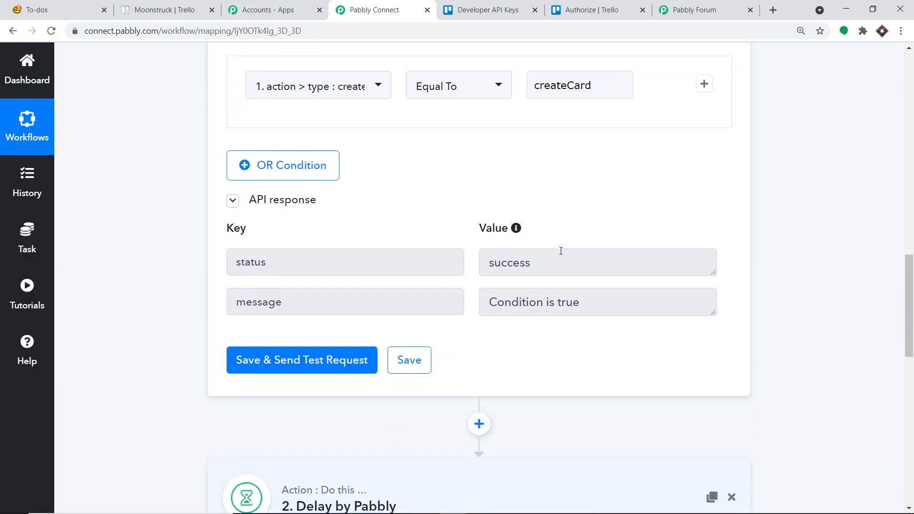
Step: Review the actions following the filter and reload the workflow to check the filter's place in the sequence
{"action": "scroll", "coordinate": [561, 251], "scroll_direction": "down", "scroll_amount": 9}
{"action": "scroll", "coordinate": [551, 259], "scroll_direction": "up", "scroll_amount": 2}
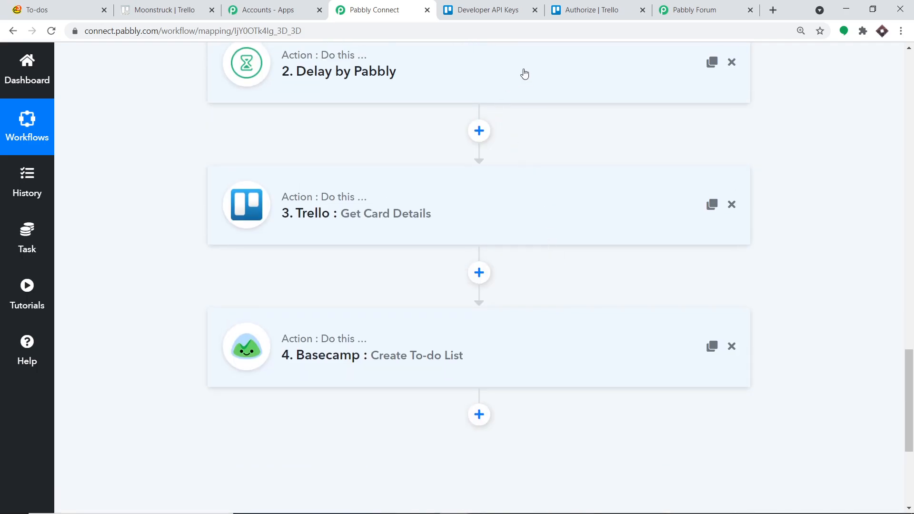
{"action": "scroll", "coordinate": [575, 137], "scroll_direction": "up", "scroll_amount": 10}
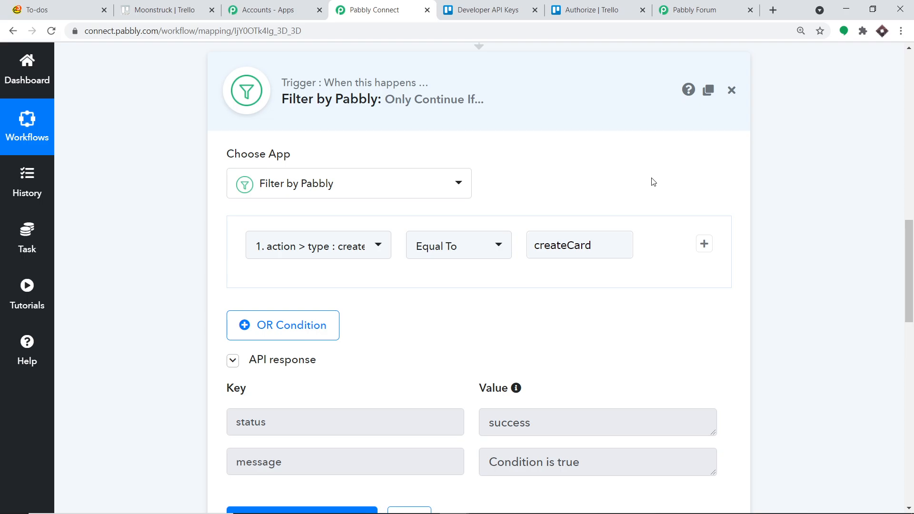
{"action": "key", "text": "F5"}
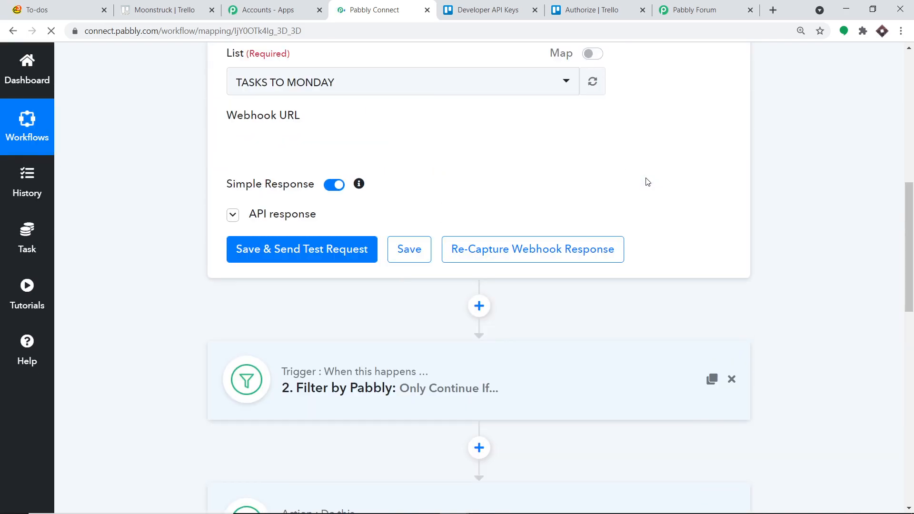
Step: Switch to the Moonstruck board in Trello and add a card titled "Mountain Lion Update Macintosh" to the TASKS TO MONDAY list
{"action": "left_click", "coordinate": [169, 5]}
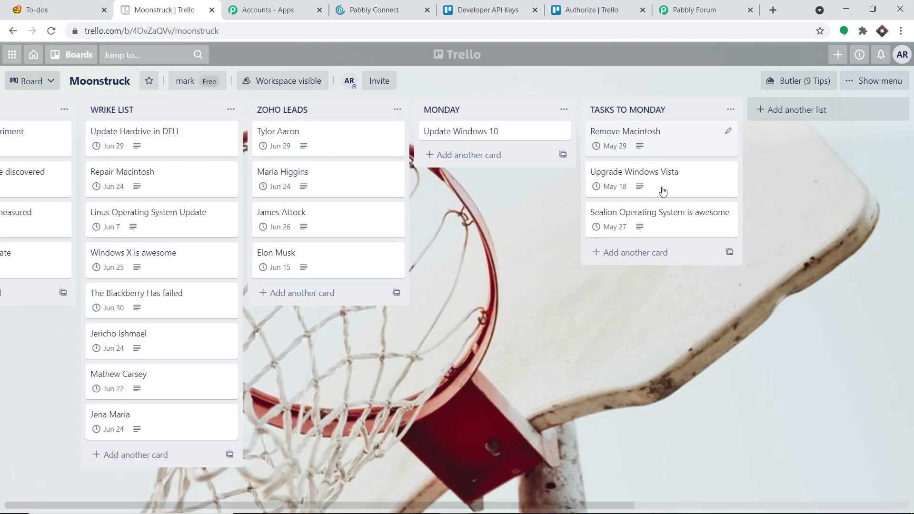
{"action": "left_click", "coordinate": [631, 255]}
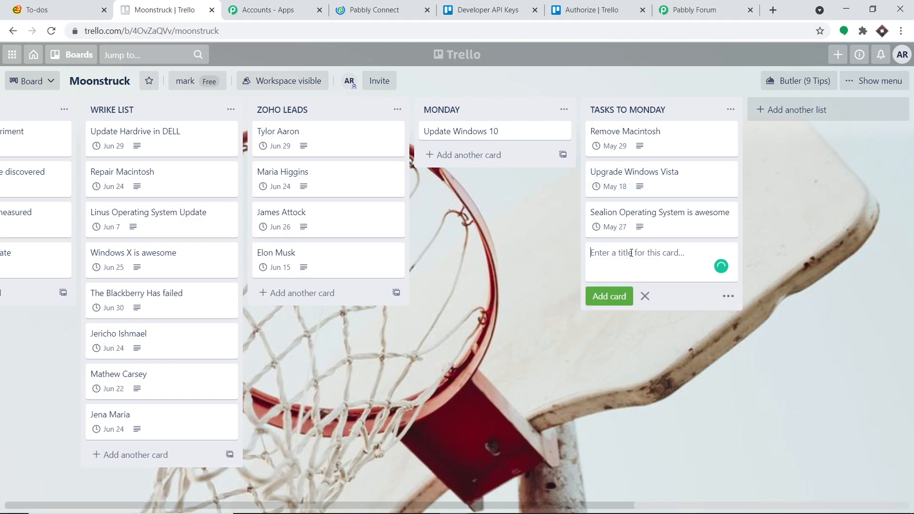
{"action": "type", "text": "Mountain Lion Upda"}
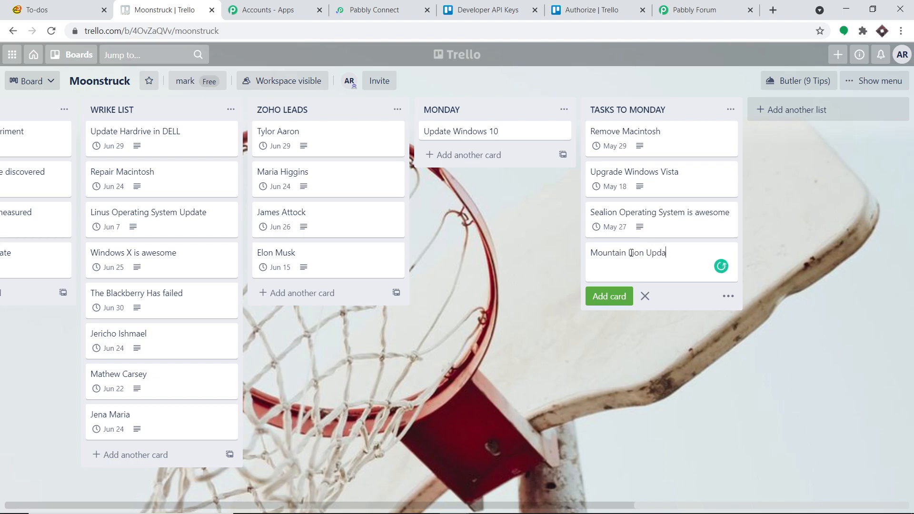
{"action": "type", "text": "te Macintosh"}
{"action": "left_click", "coordinate": [606, 297]}
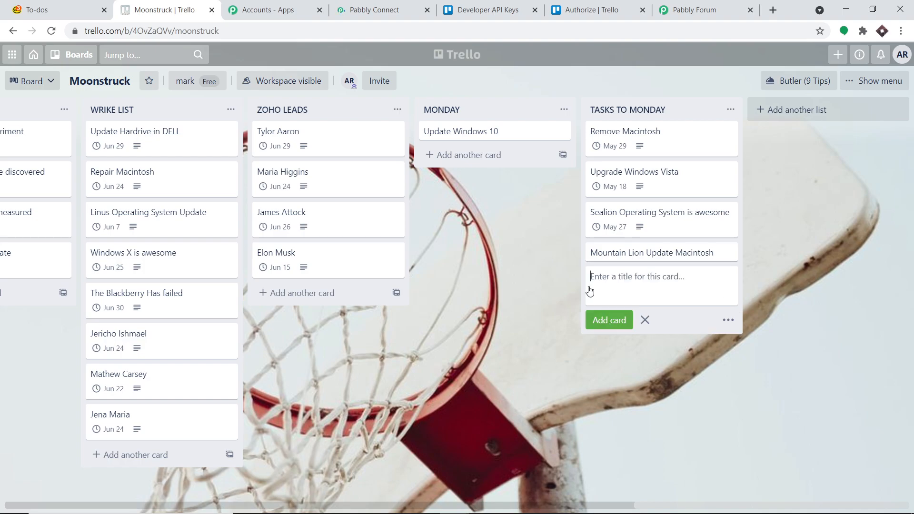
Step: Open the Mountain Lion Update Macintosh card and enter the description "Mountain lIon is faster"
{"action": "left_click", "coordinate": [622, 256]}
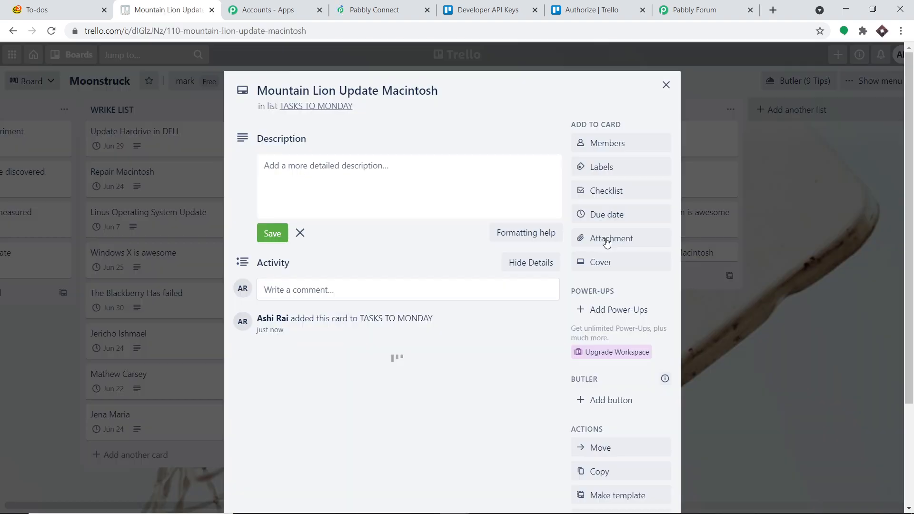
{"action": "left_click", "coordinate": [295, 174]}
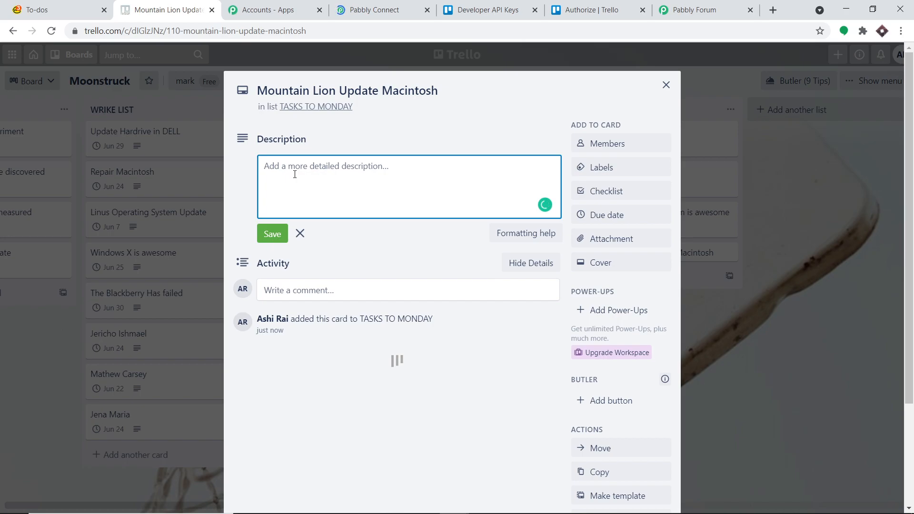
{"action": "type", "text": "Mountain "}
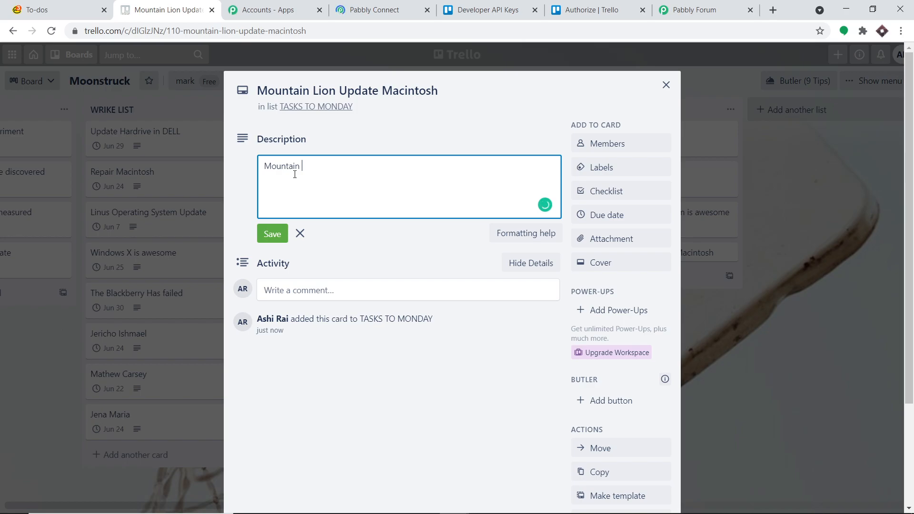
{"action": "type", "text": "llon is faster"}
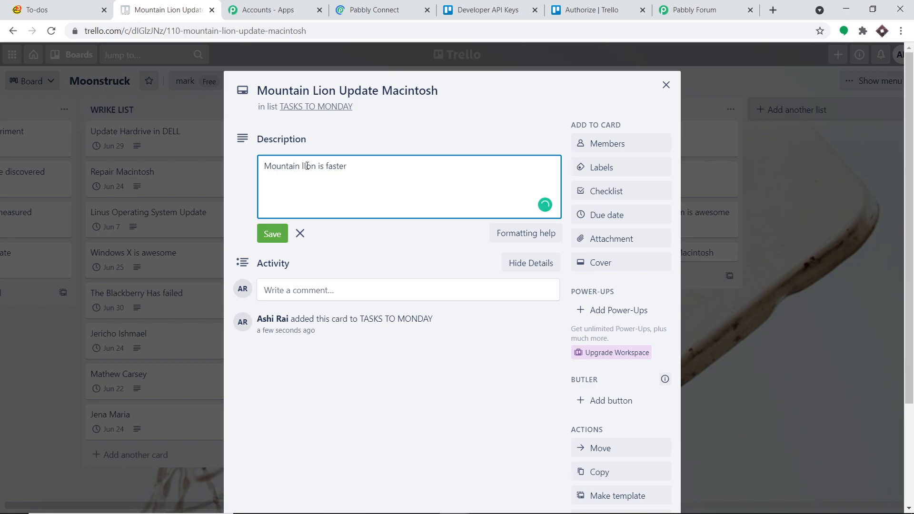
Step: Set the card's due date to May 15, 2021, save the description and close the card
{"action": "left_click", "coordinate": [615, 219]}
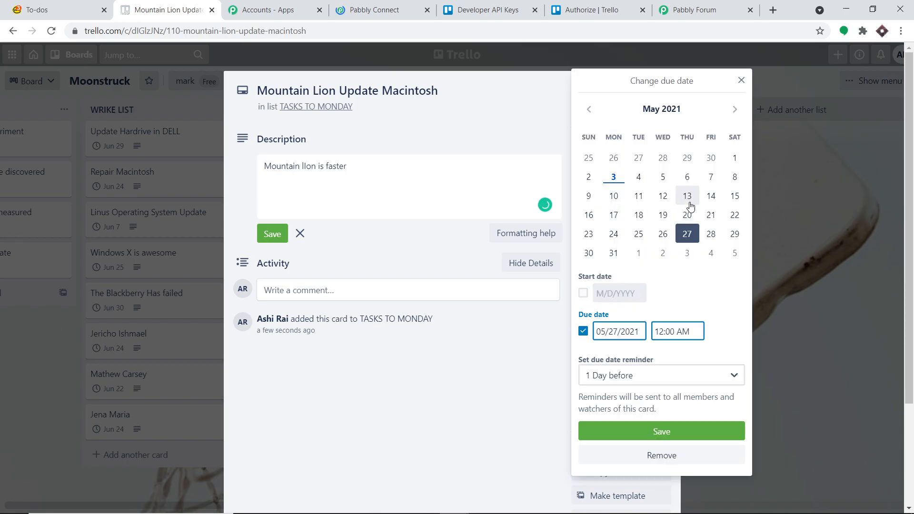
{"action": "left_click", "coordinate": [732, 197]}
{"action": "left_click", "coordinate": [659, 434]}
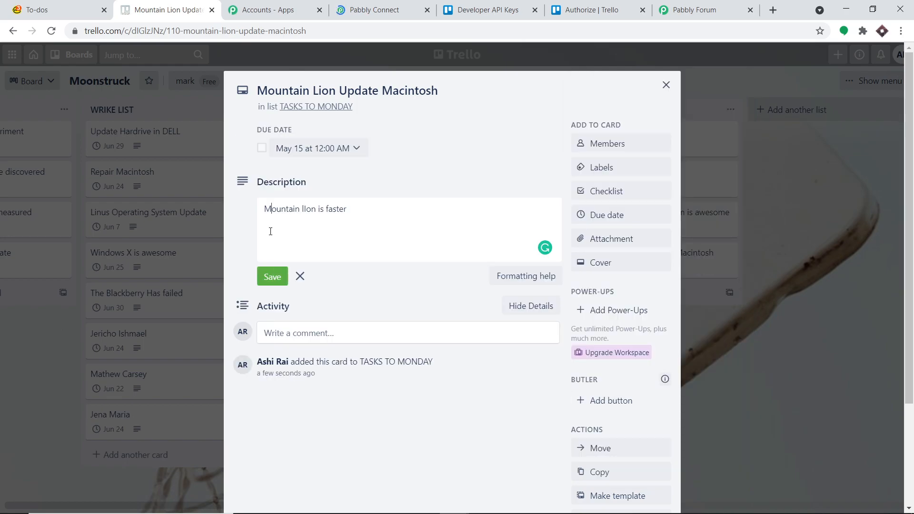
{"action": "left_click", "coordinate": [272, 276]}
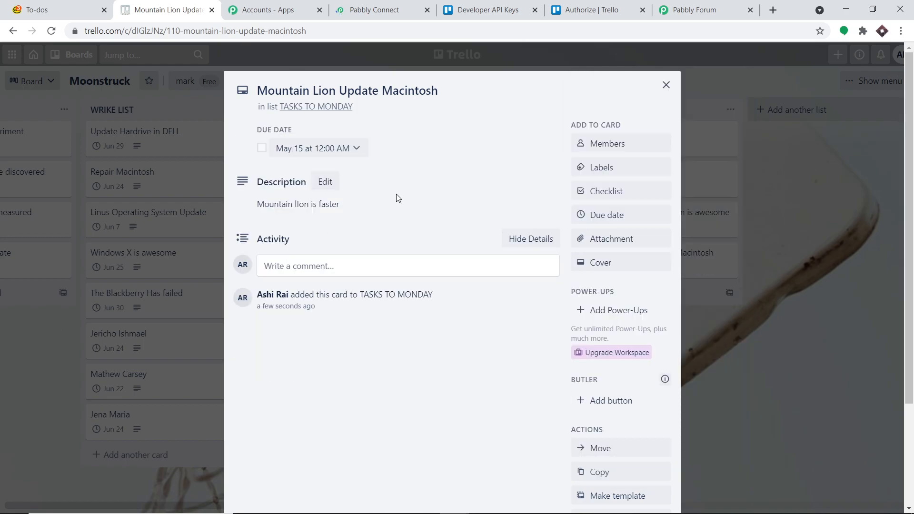
{"action": "left_click", "coordinate": [666, 86]}
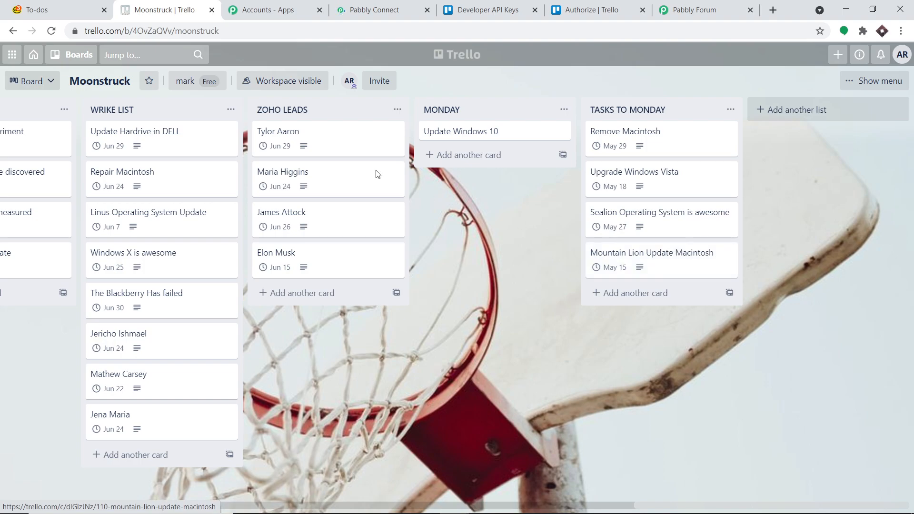
Step: Switch to Basecamp, look through the TRELLO project's to-do lists and reload the page to check for the new card's list
{"action": "left_click", "coordinate": [27, 5]}
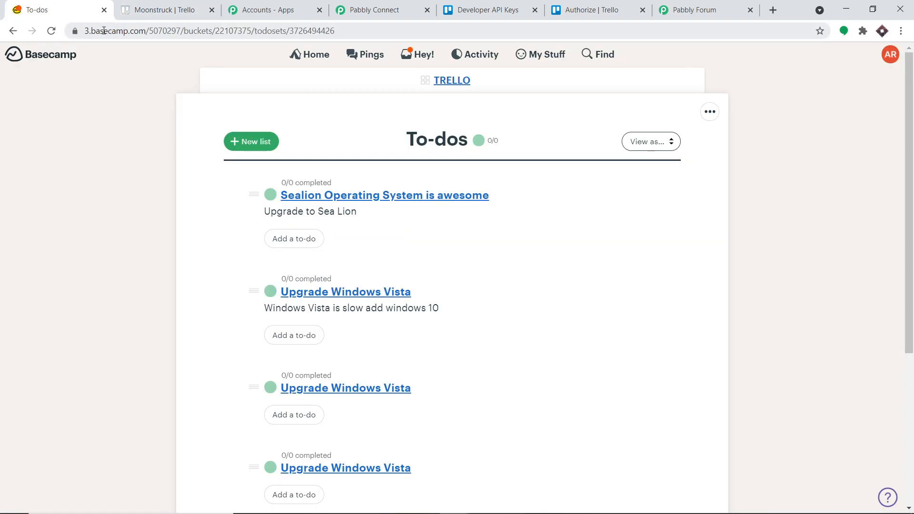
{"action": "left_click", "coordinate": [53, 29]}
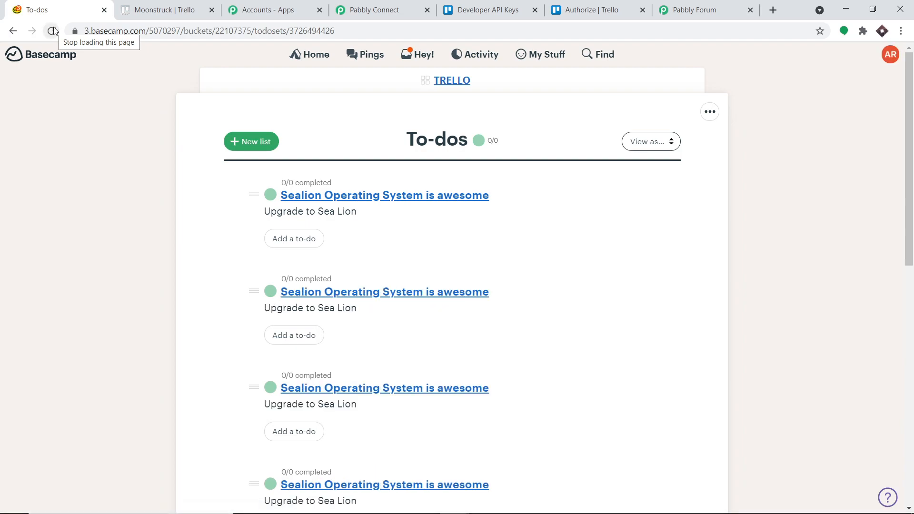
{"action": "scroll", "coordinate": [414, 139], "scroll_direction": "down", "scroll_amount": 1}
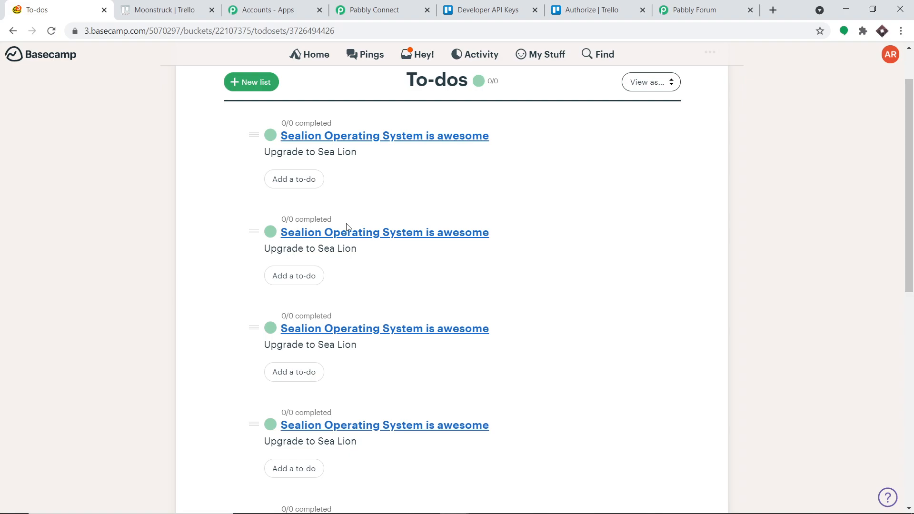
{"action": "scroll", "coordinate": [388, 214], "scroll_direction": "down", "scroll_amount": 7}
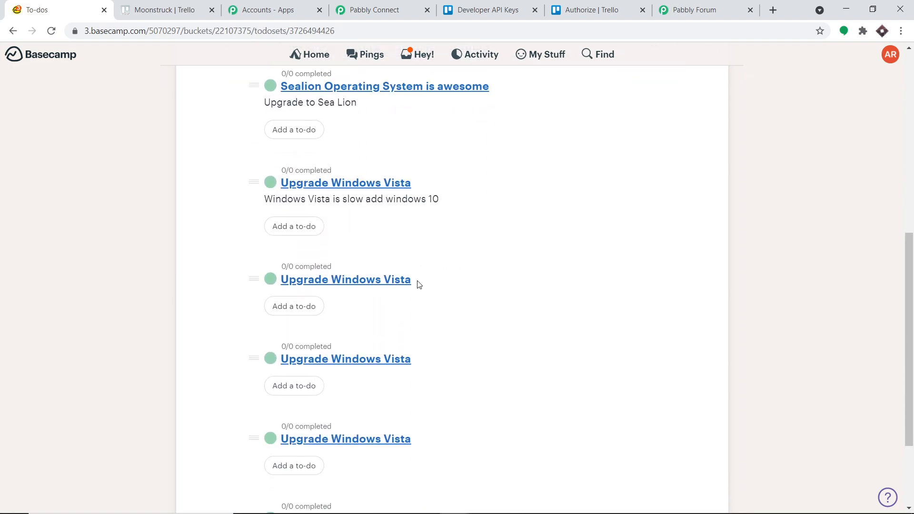
{"action": "scroll", "coordinate": [433, 196], "scroll_direction": "up", "scroll_amount": 6}
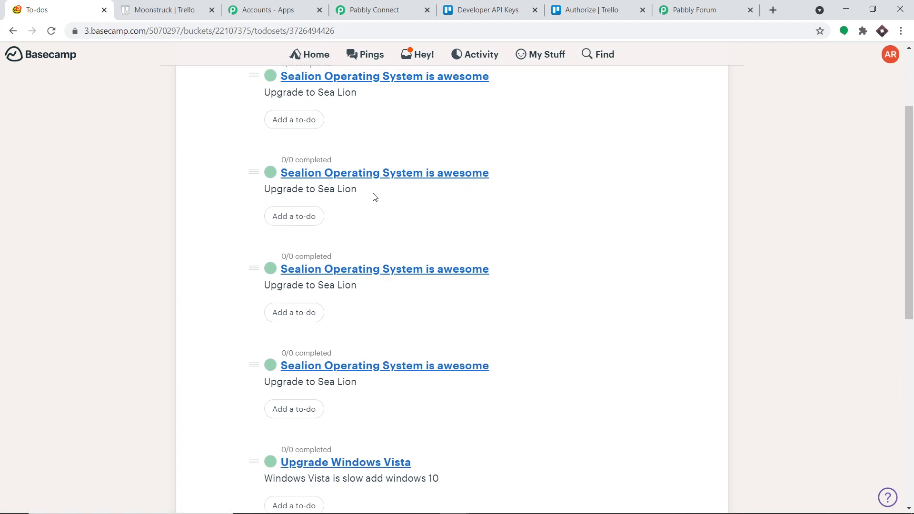
{"action": "scroll", "coordinate": [373, 197], "scroll_direction": "down", "scroll_amount": 8}
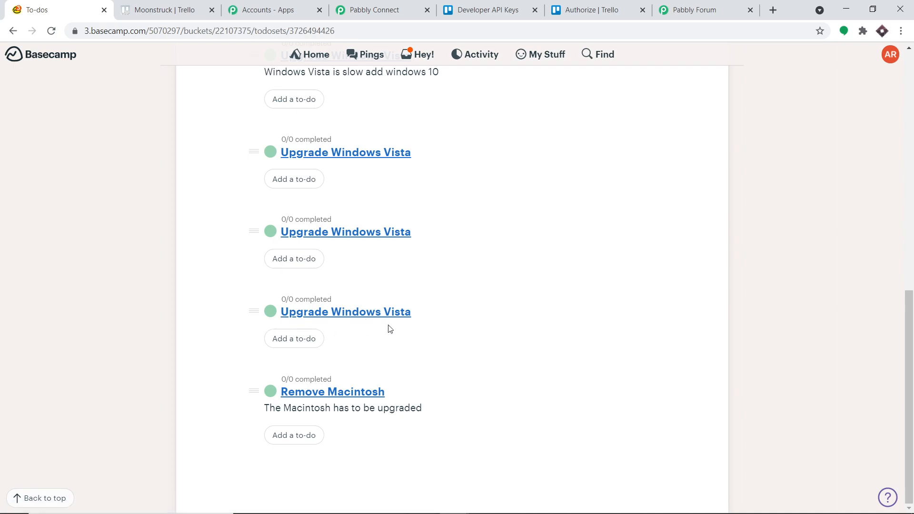
{"action": "scroll", "coordinate": [397, 309], "scroll_direction": "up", "scroll_amount": 1}
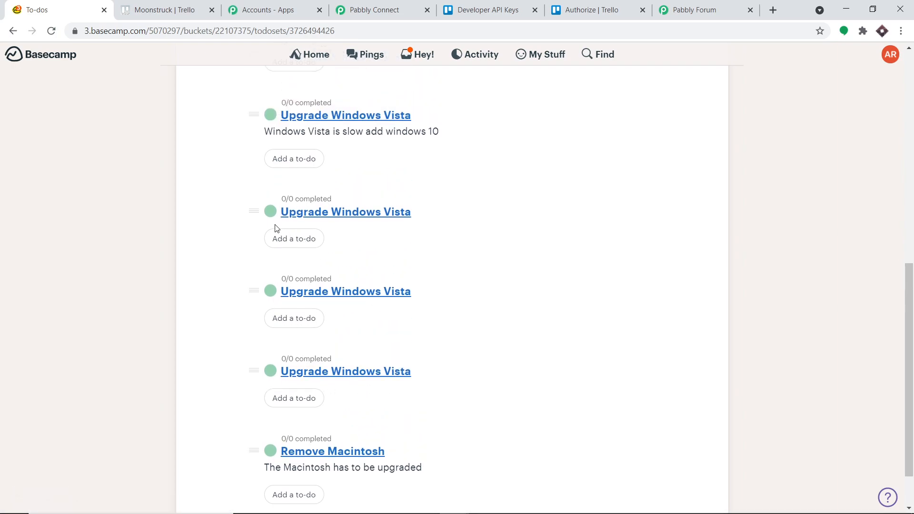
{"action": "scroll", "coordinate": [331, 141], "scroll_direction": "up", "scroll_amount": 1}
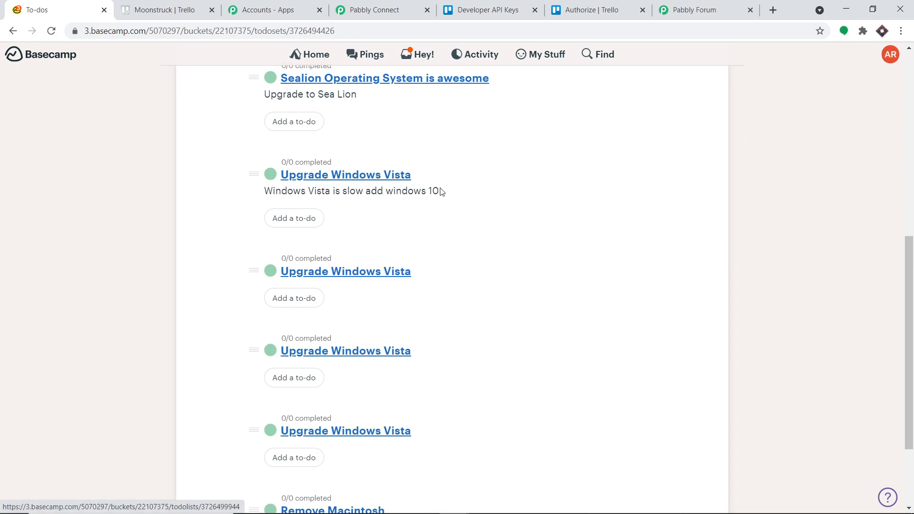
{"action": "scroll", "coordinate": [442, 191], "scroll_direction": "up", "scroll_amount": 3}
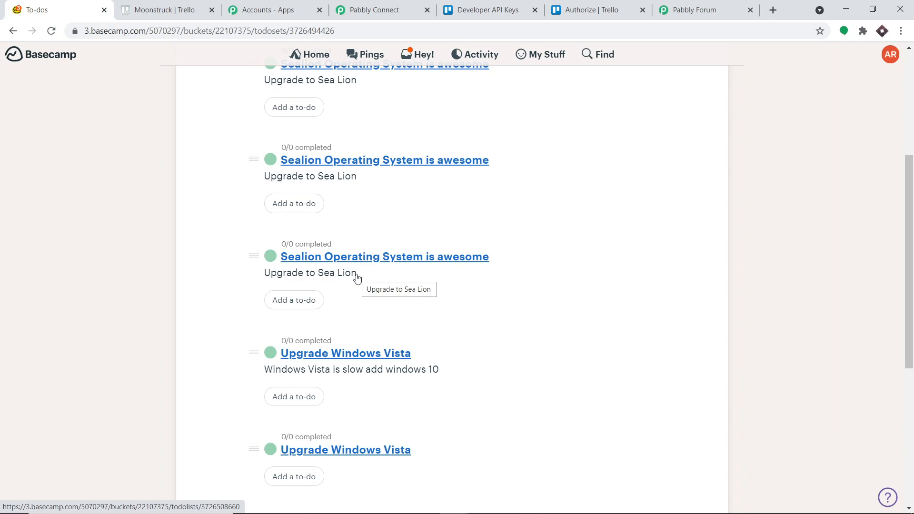
{"action": "scroll", "coordinate": [357, 278], "scroll_direction": "up", "scroll_amount": 2}
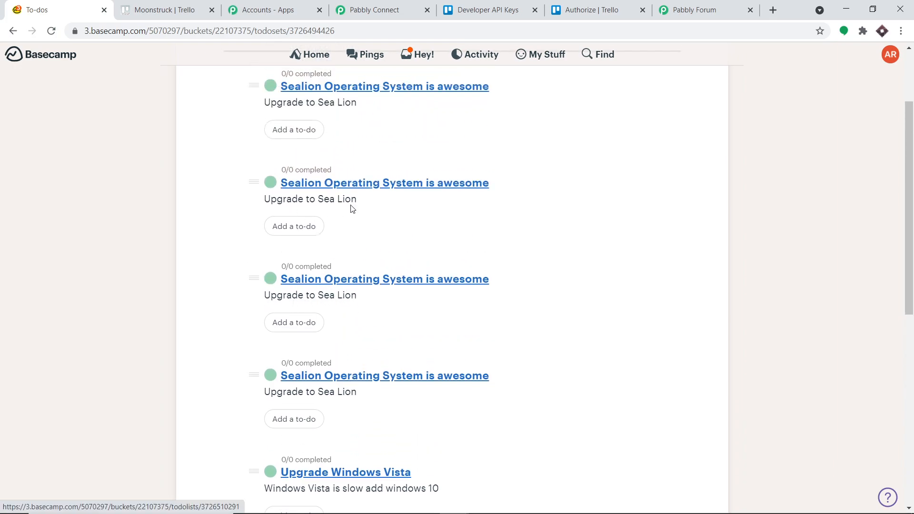
{"action": "scroll", "coordinate": [349, 208], "scroll_direction": "up", "scroll_amount": 1}
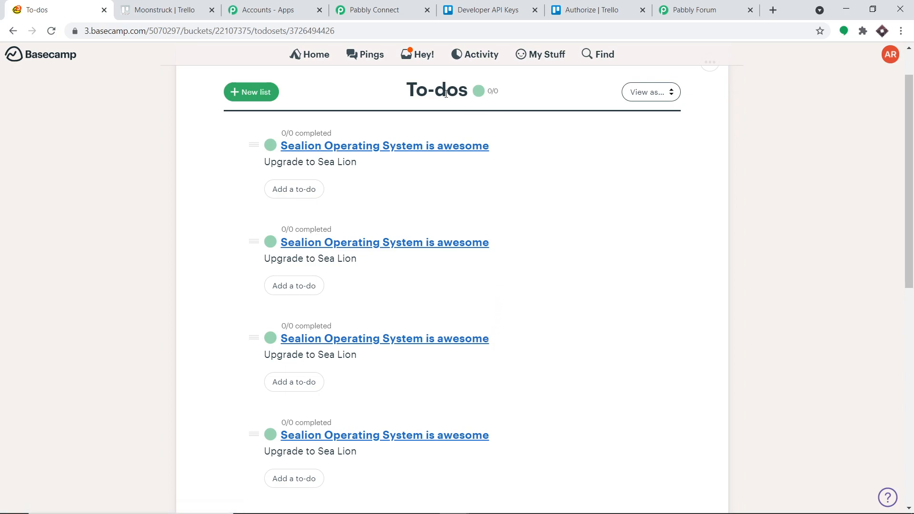
{"action": "left_click", "coordinate": [51, 31]}
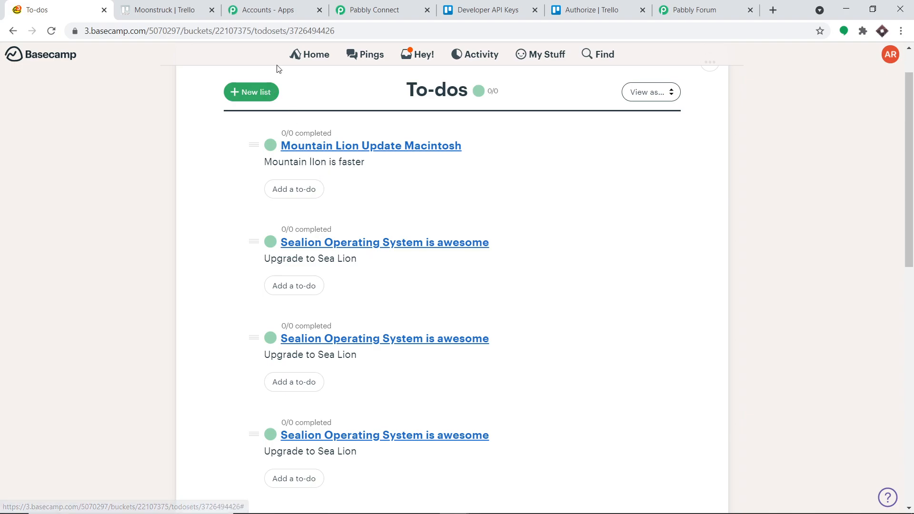
Step: Switch to Pabbly Connect, collapse the Trello New Card trigger and review the workflow's sequence through to the Basecamp Create To-do List action
{"action": "left_click", "coordinate": [387, 13]}
{"action": "scroll", "coordinate": [448, 206], "scroll_direction": "up", "scroll_amount": 10}
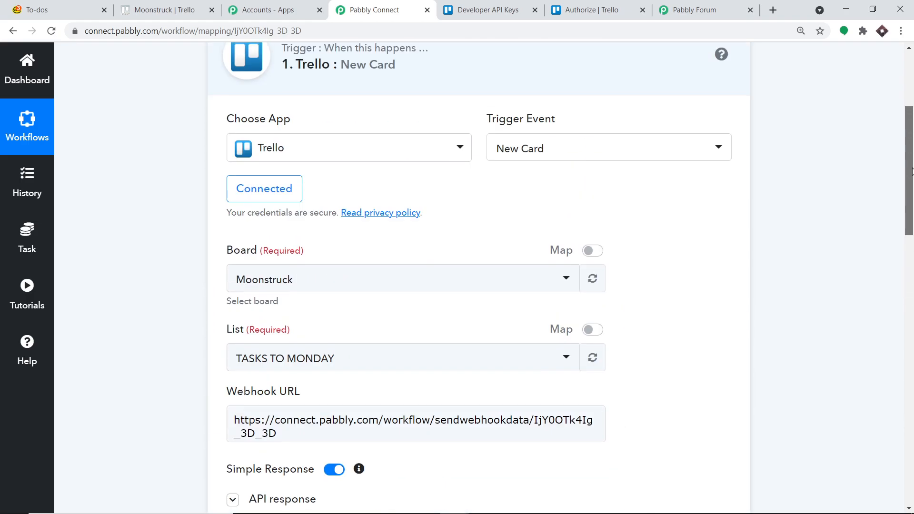
{"action": "left_click", "coordinate": [448, 206]}
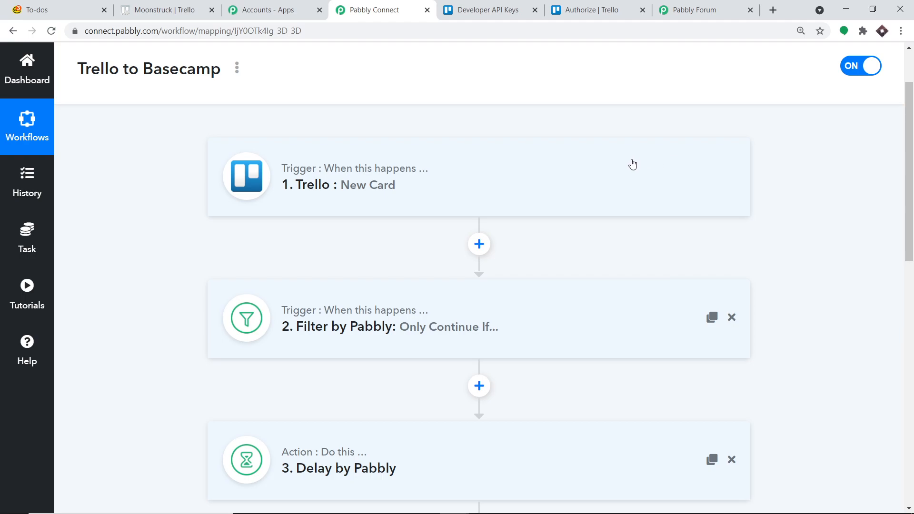
{"action": "scroll", "coordinate": [383, 162], "scroll_direction": "down", "scroll_amount": 1}
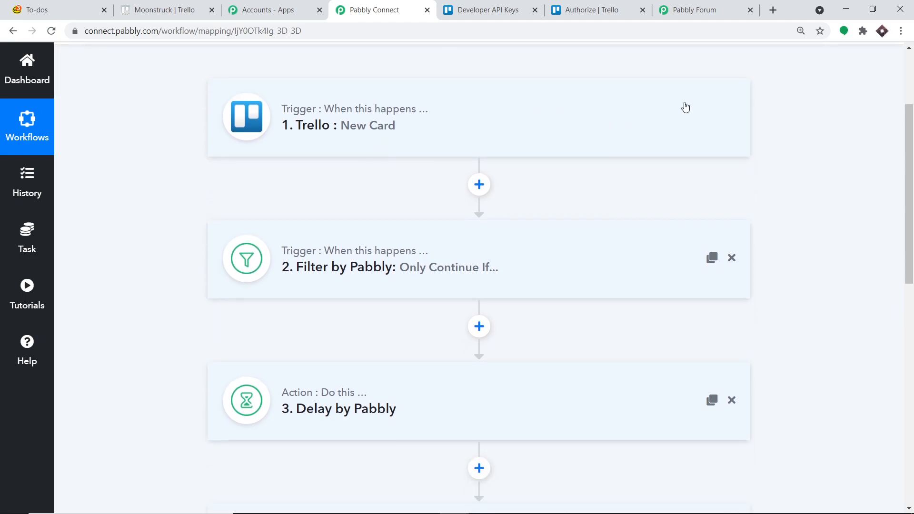
{"action": "scroll", "coordinate": [671, 202], "scroll_direction": "down", "scroll_amount": 1}
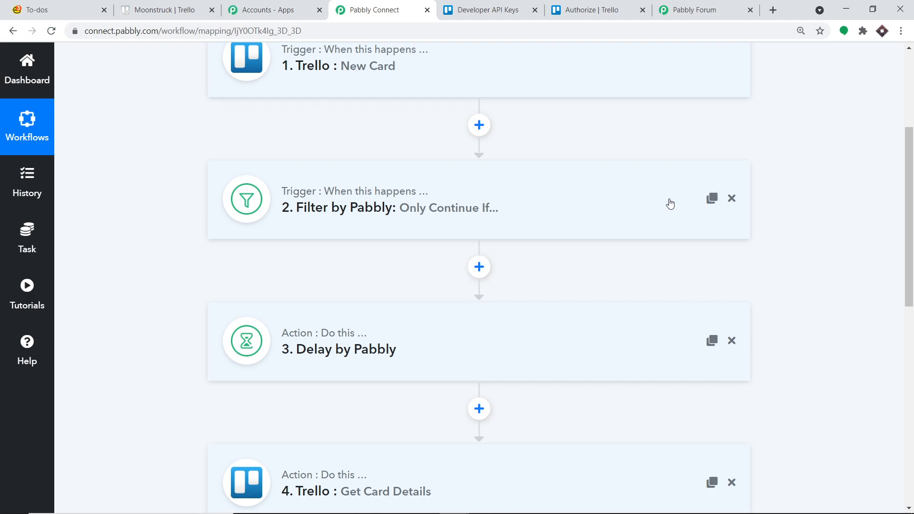
{"action": "scroll", "coordinate": [652, 212], "scroll_direction": "down", "scroll_amount": 3}
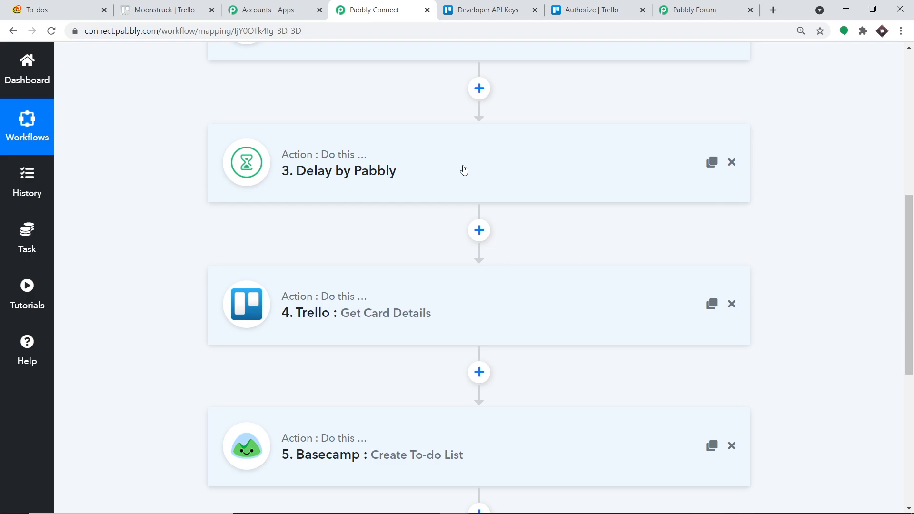
{"action": "scroll", "coordinate": [458, 170], "scroll_direction": "down", "scroll_amount": 3}
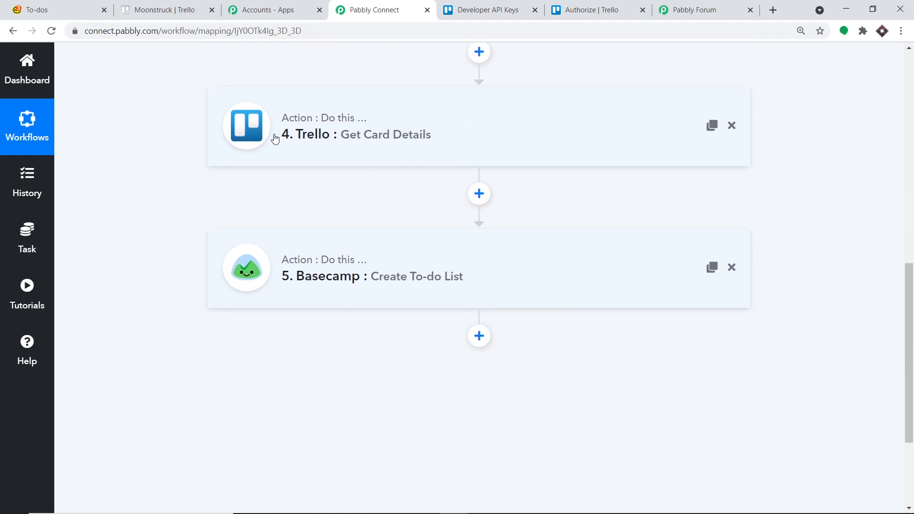
{"action": "scroll", "coordinate": [450, 161], "scroll_direction": "down", "scroll_amount": 1}
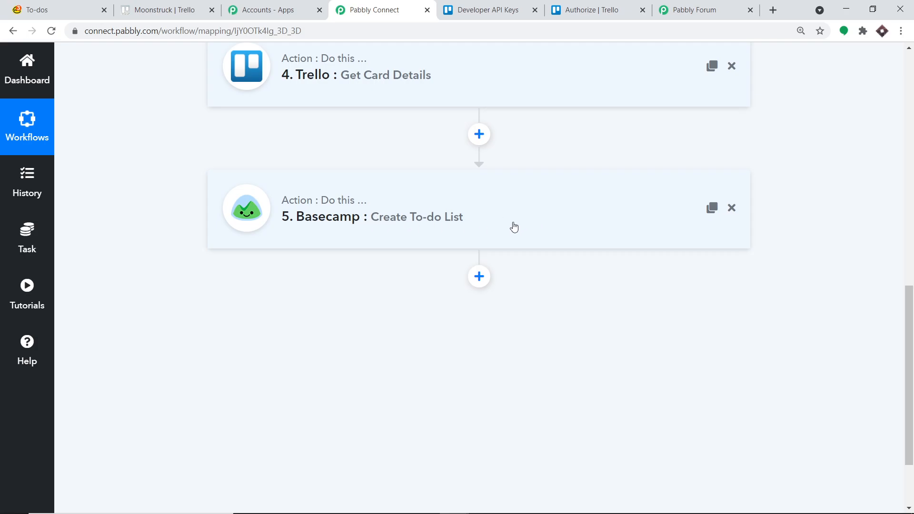
{"action": "scroll", "coordinate": [509, 223], "scroll_direction": "up", "scroll_amount": 9}
{"action": "scroll", "coordinate": [353, 220], "scroll_direction": "up", "scroll_amount": 1}
{"action": "scroll", "coordinate": [342, 243], "scroll_direction": "down", "scroll_amount": 9}
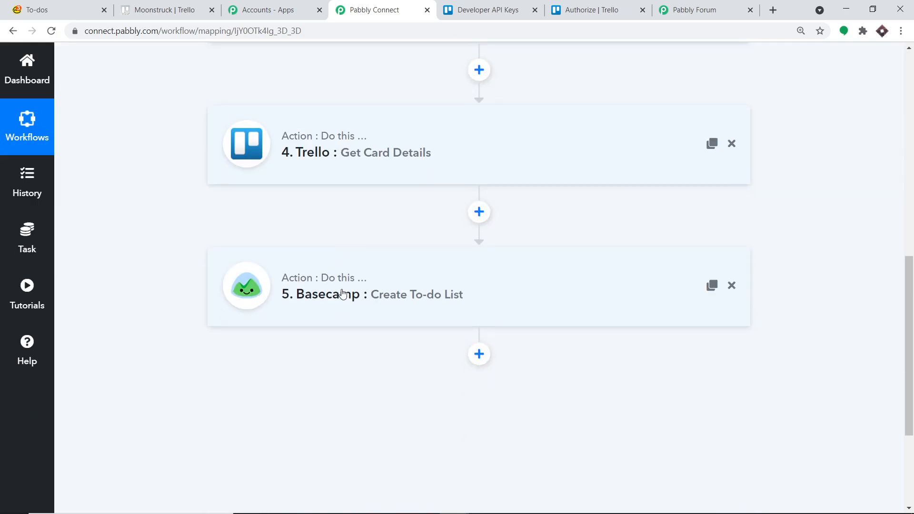